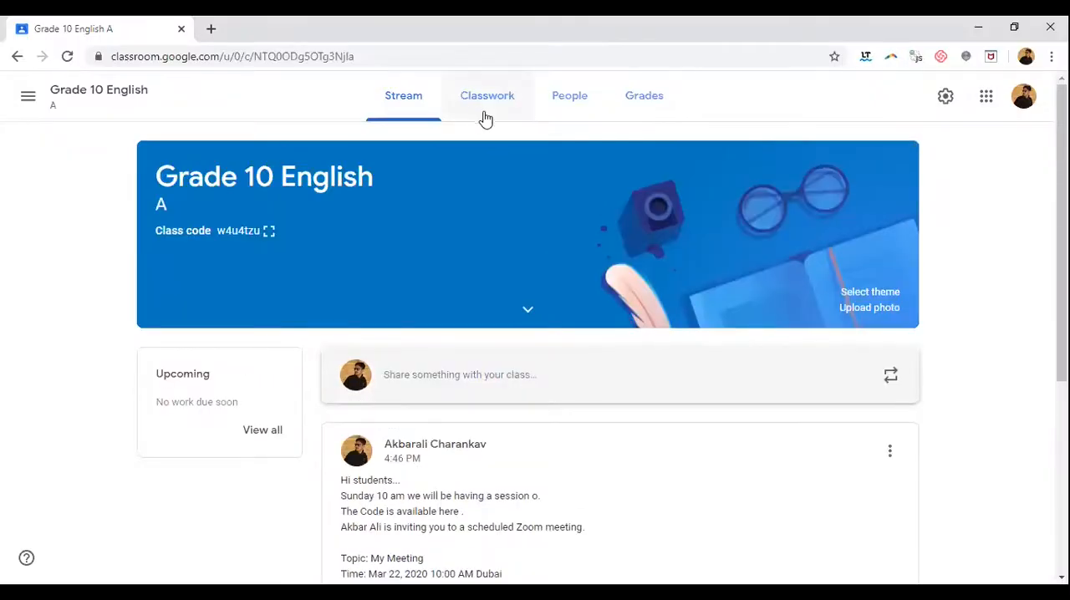
pyautogui.click(483, 109)
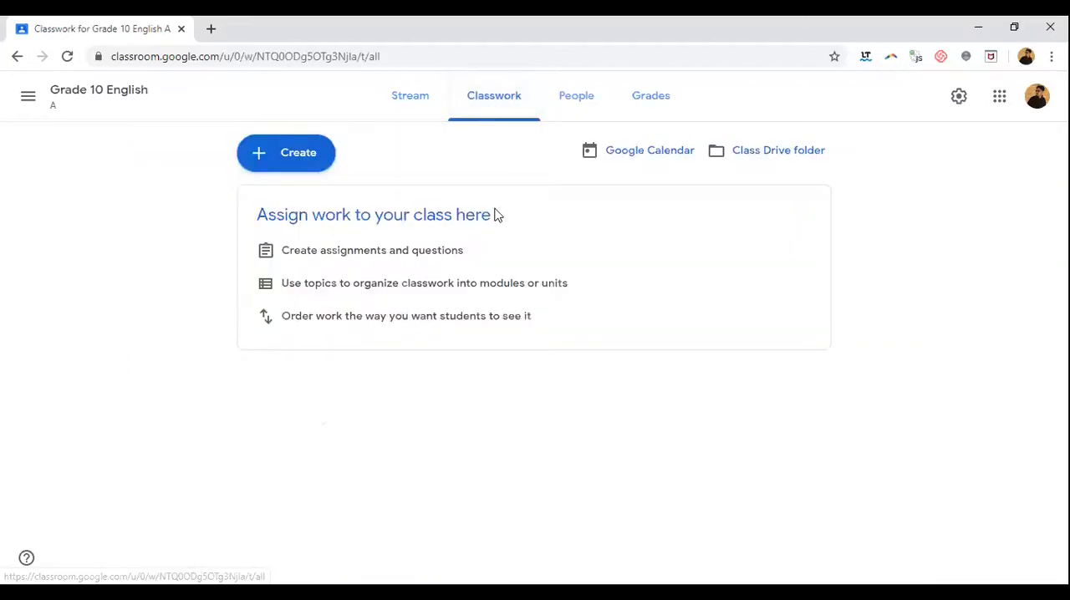
pyautogui.click(411, 108)
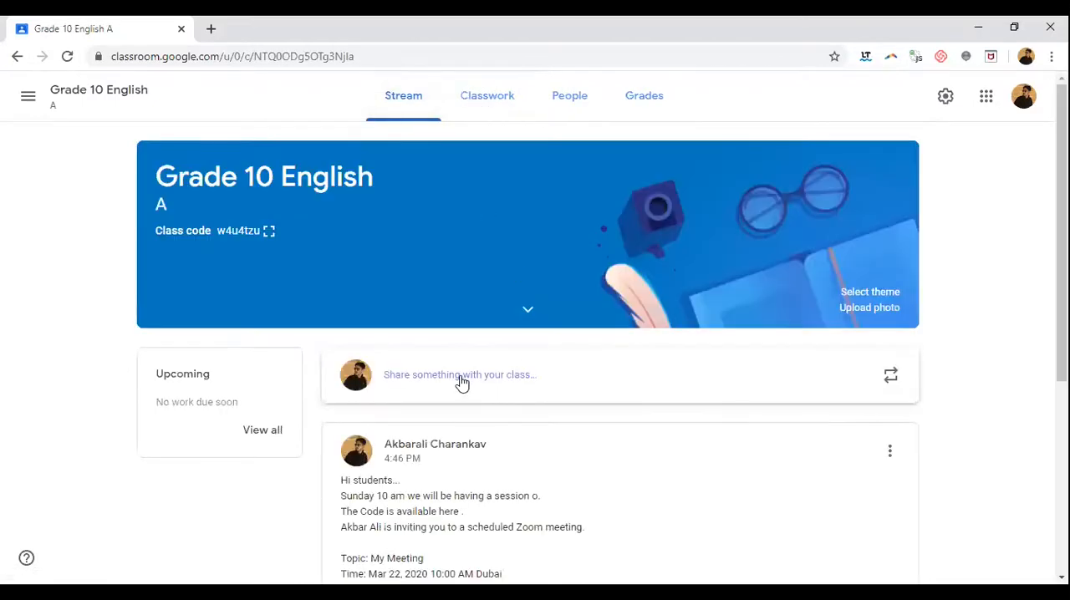
pyautogui.scroll(-4, 462, 383)
pyautogui.scroll(4, 461, 383)
# Step: Create a short-answer classwork question reading "What is your name ?" and save it as a draft
pyautogui.click(485, 112)
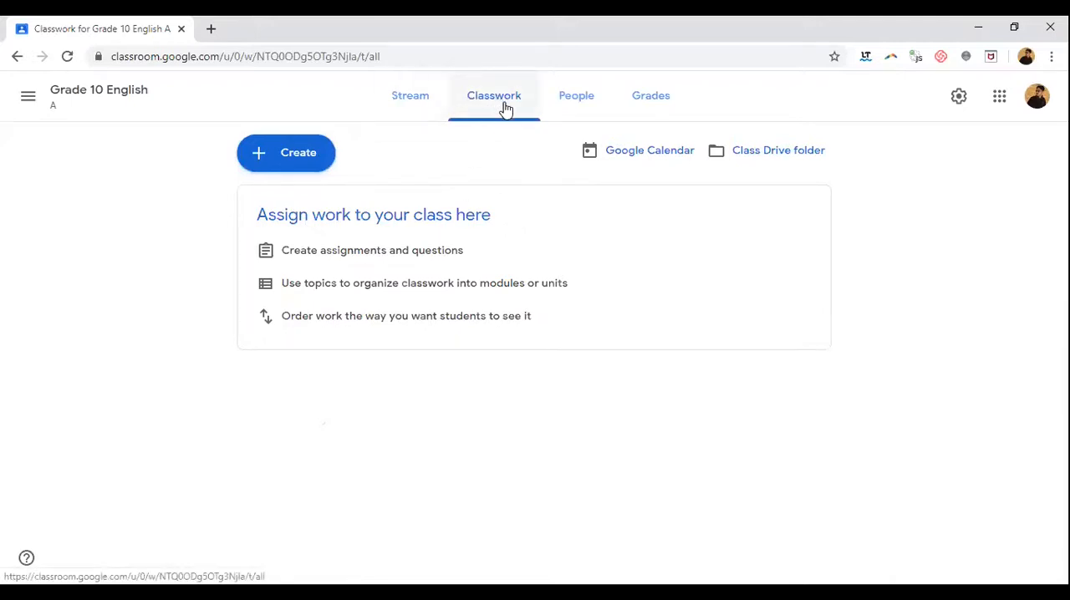
pyautogui.click(290, 161)
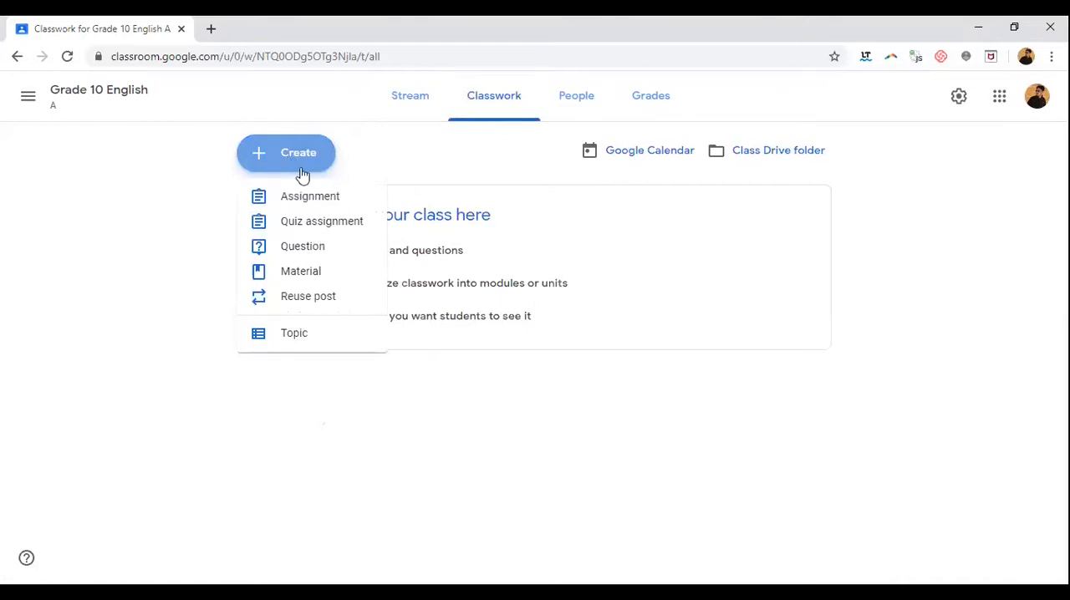
pyautogui.click(357, 250)
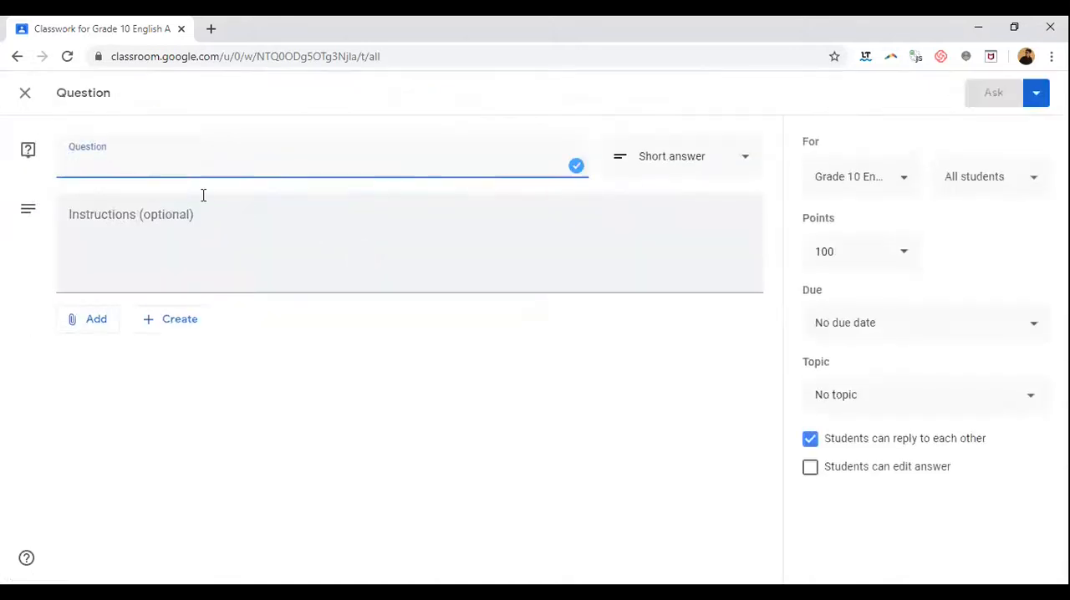
pyautogui.write('What is your name ?')
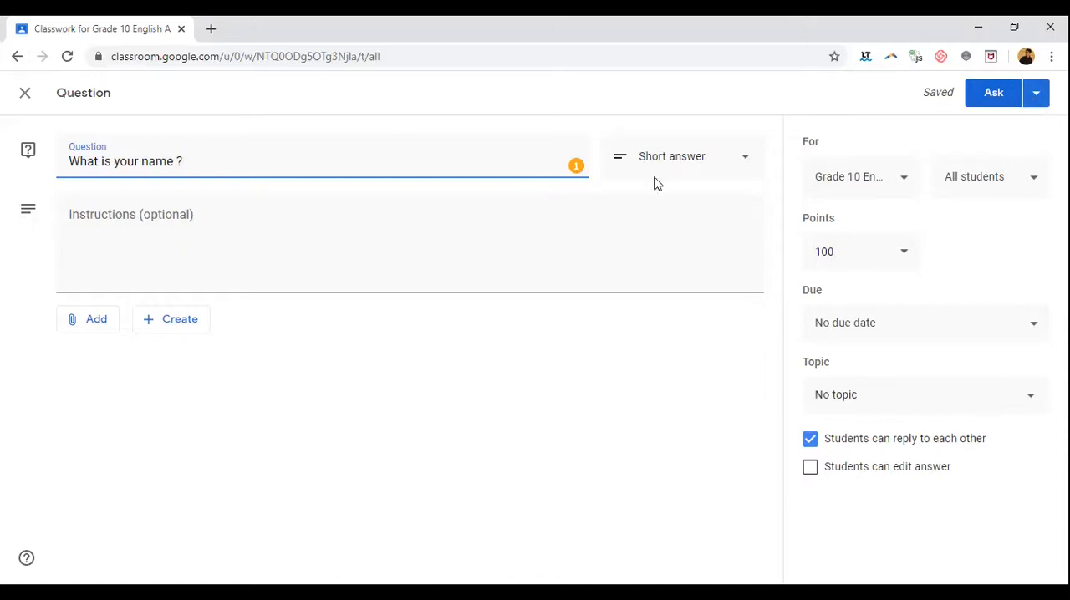
pyautogui.click(1036, 94)
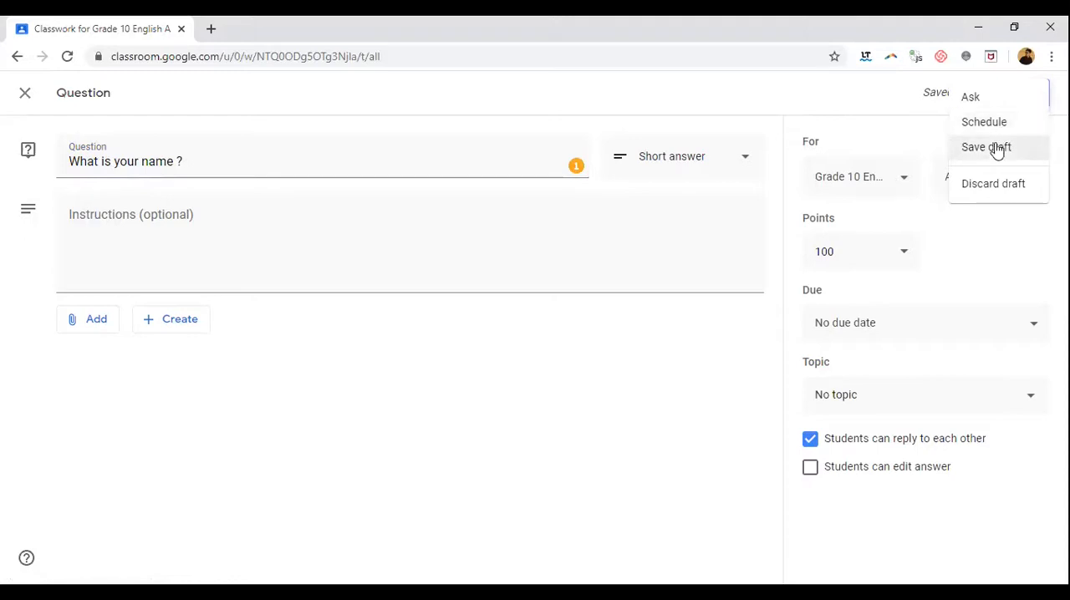
pyautogui.click(993, 158)
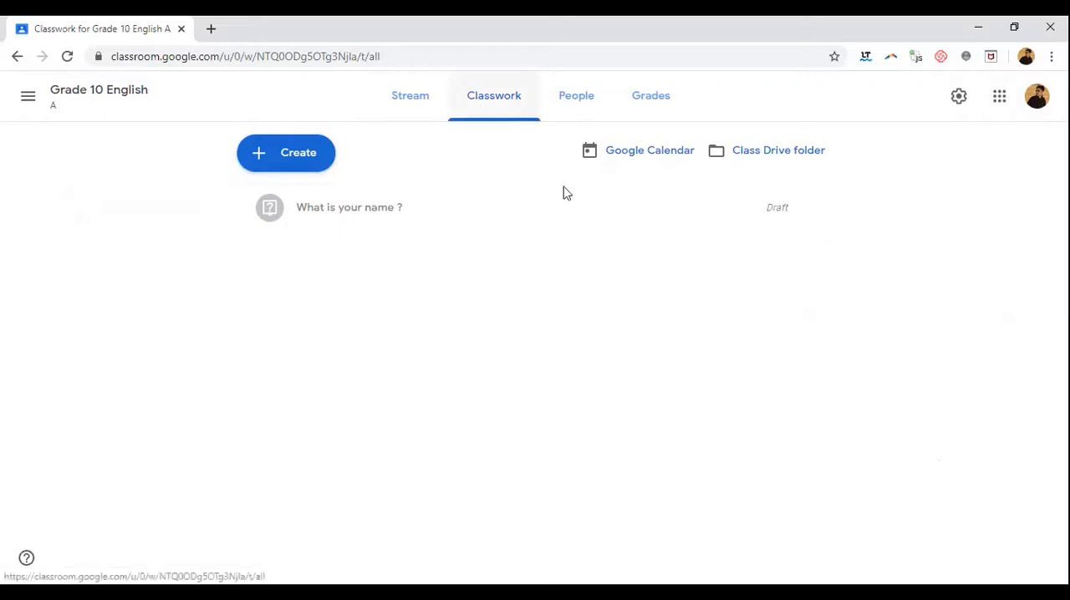
# Step: Reopen the draft question "What is your name ?", post it to the class, and dismiss the topic tip
pyautogui.click(809, 213)
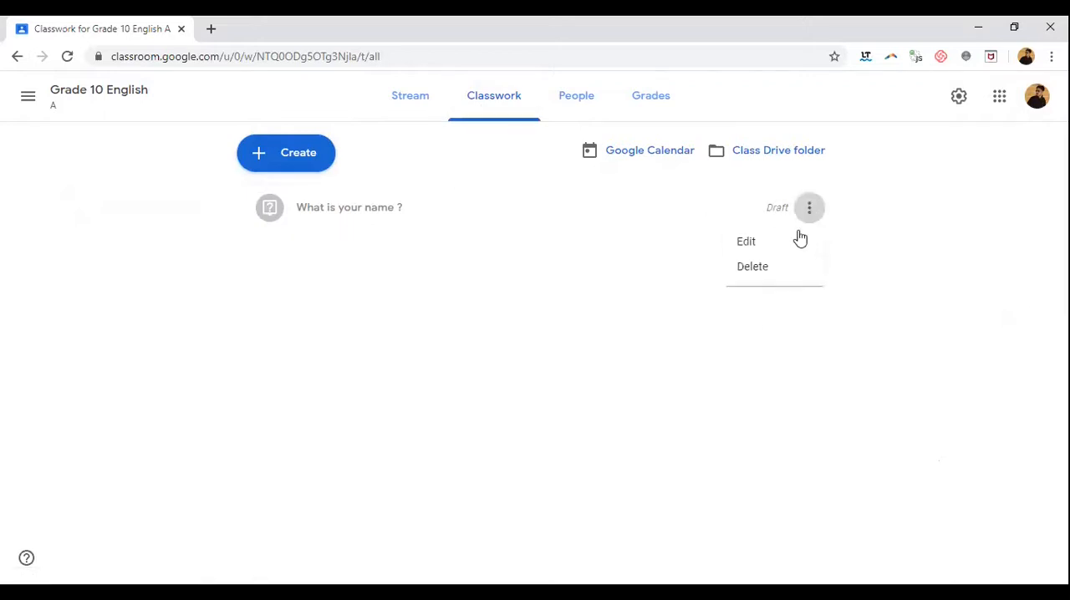
pyautogui.click(796, 243)
pyautogui.click(995, 93)
pyautogui.click(634, 369)
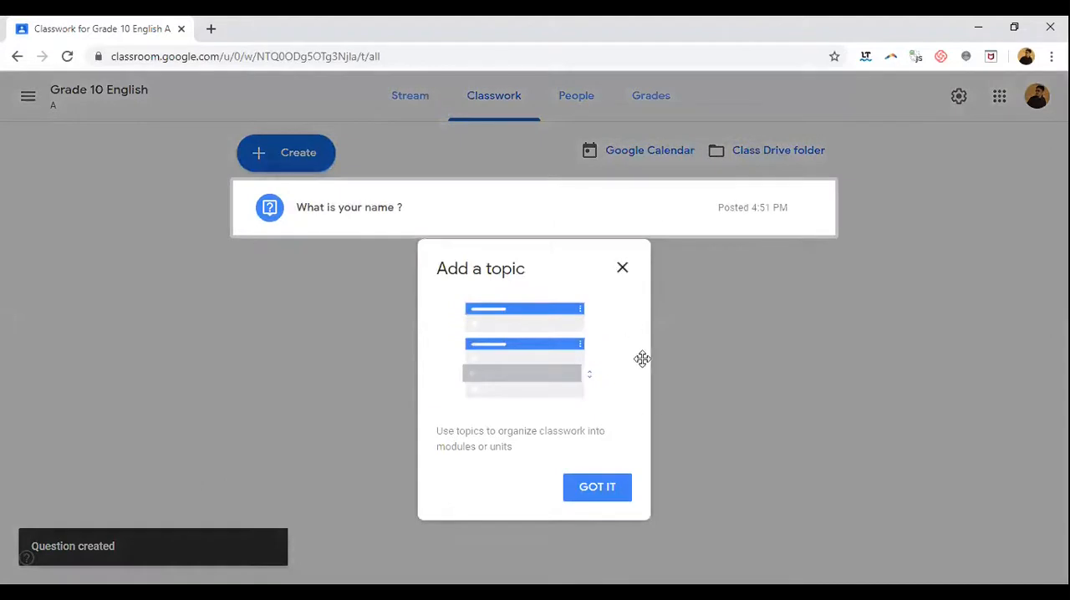
pyautogui.click(623, 269)
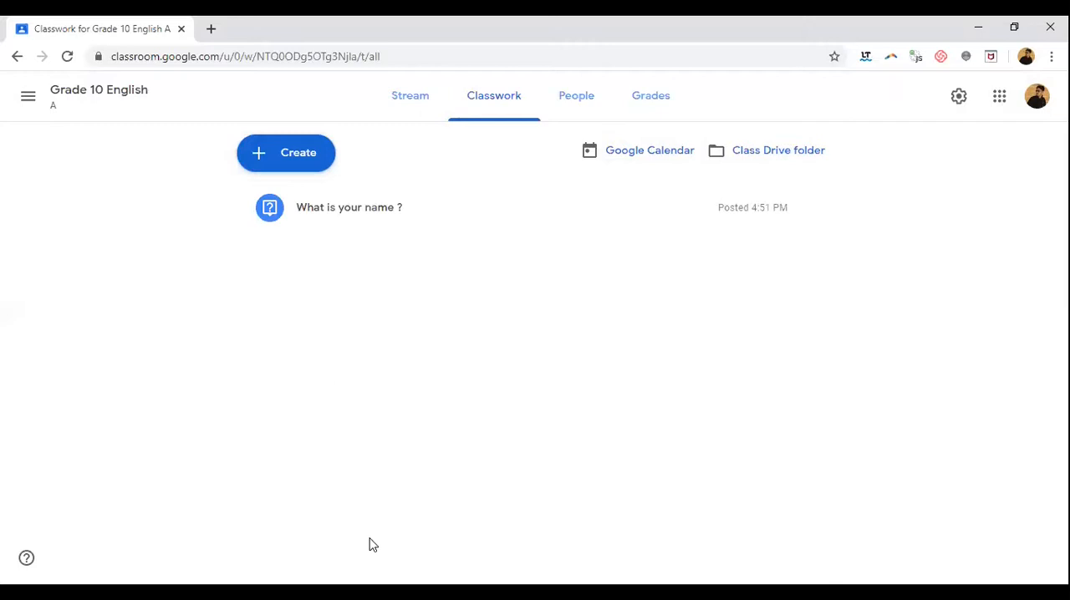
# Step: View the student answers page of the posted question and check its grading options
pyautogui.click(366, 222)
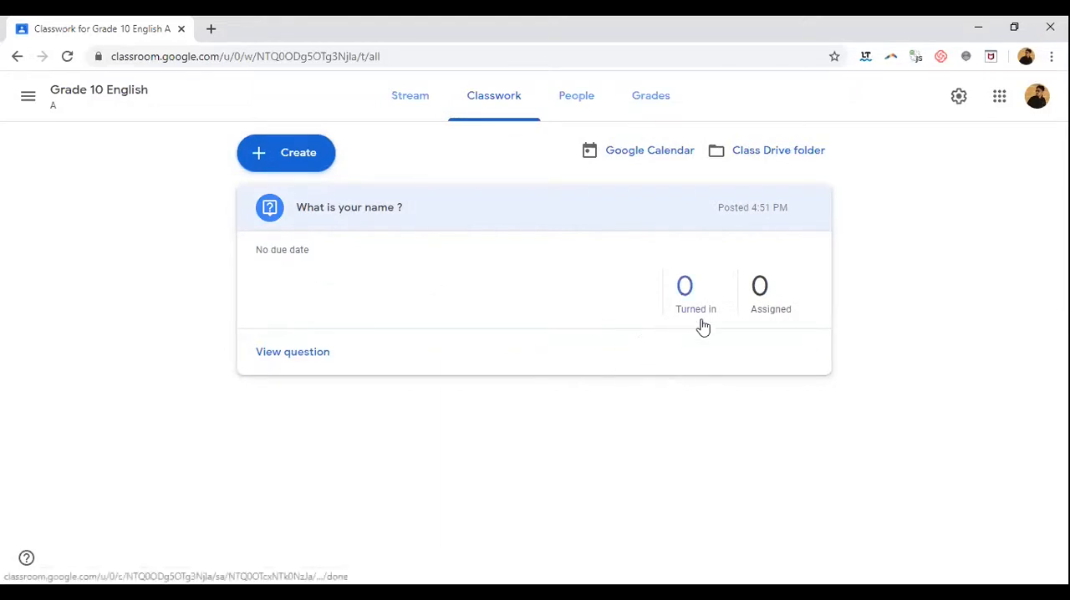
pyautogui.click(307, 357)
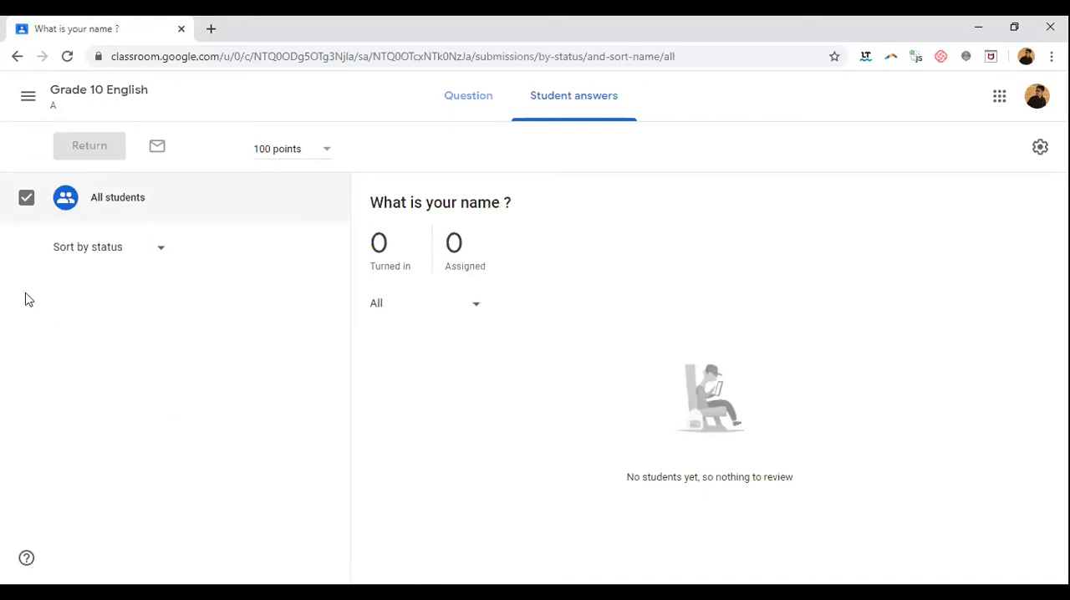
pyautogui.click(326, 153)
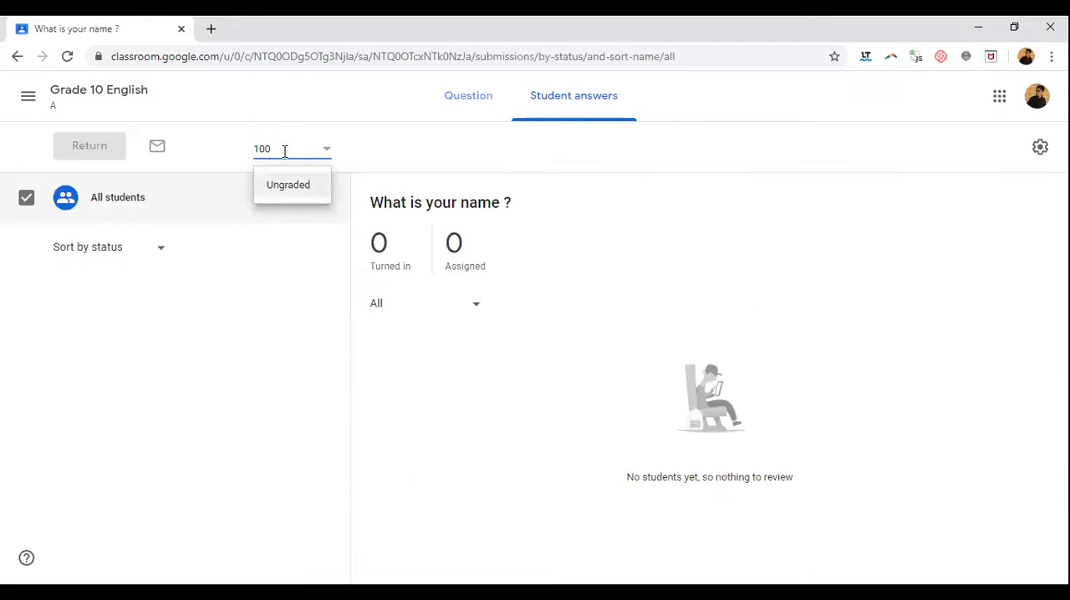
pyautogui.click(135, 99)
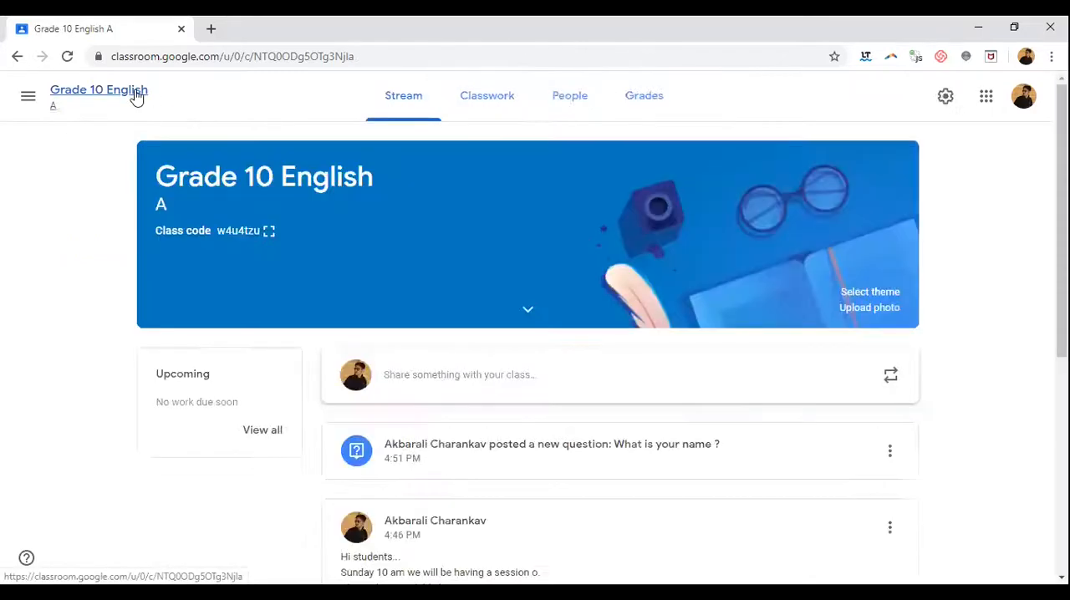
# Step: Create a quiz assignment in the class's classwork and title it "Pre Assessment"
pyautogui.click(472, 102)
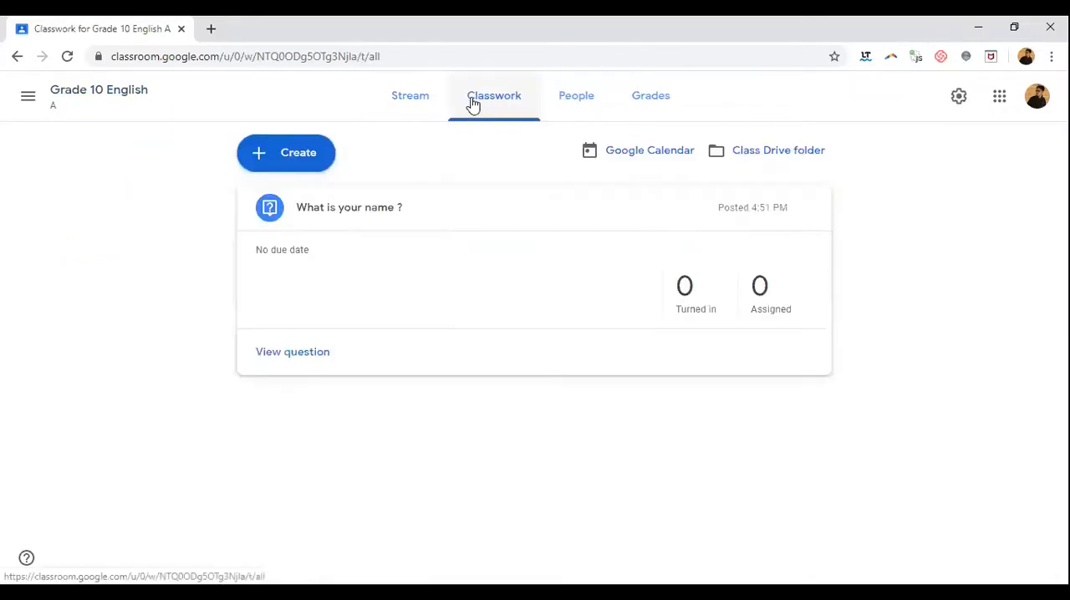
pyautogui.click(264, 164)
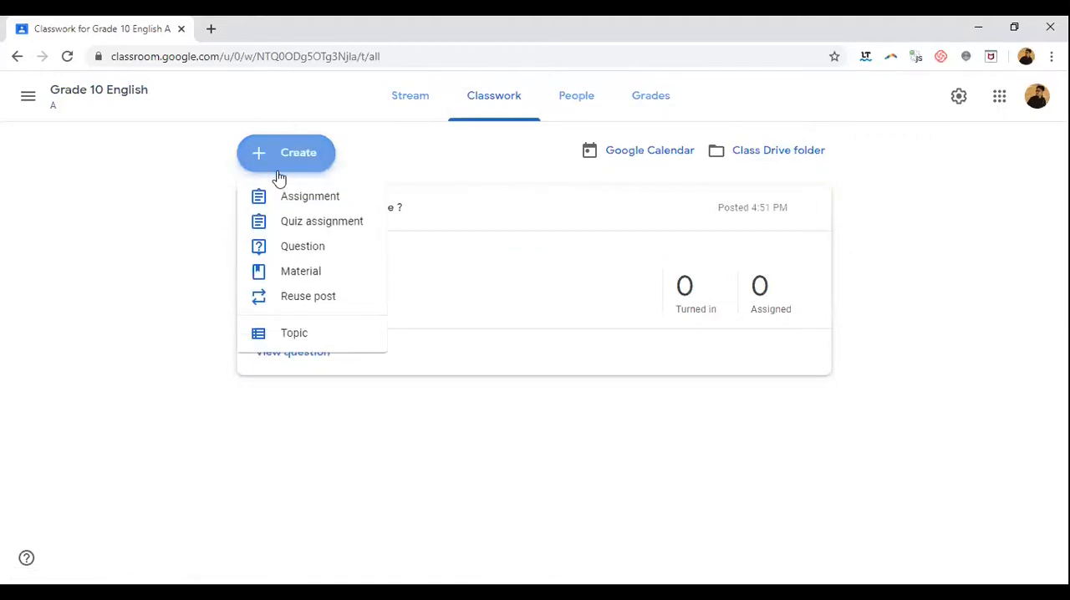
pyautogui.click(350, 223)
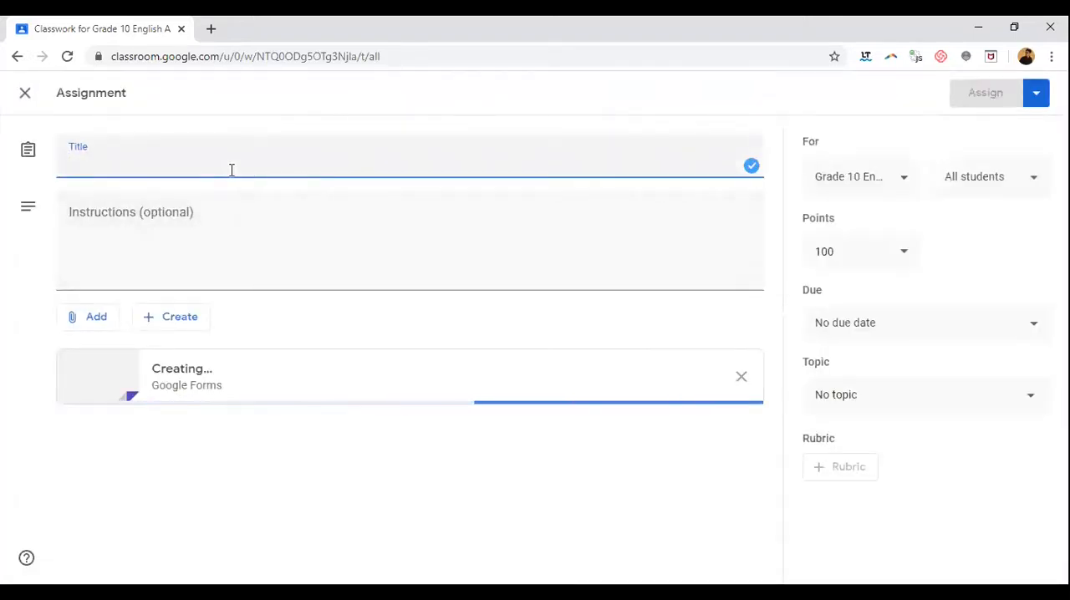
pyautogui.write('Pre Assessmen')
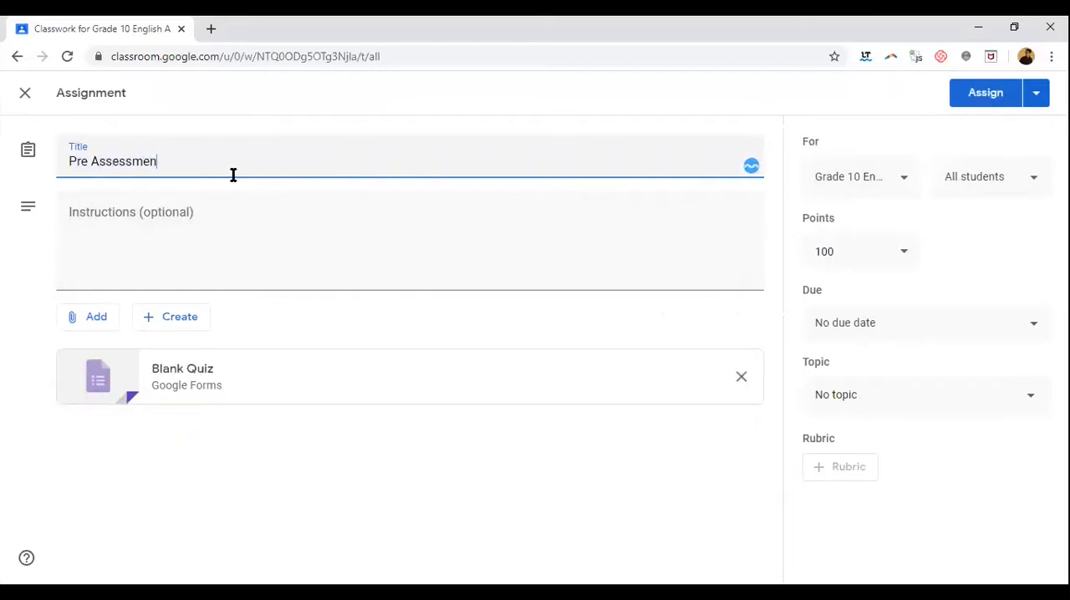
pyautogui.write('t')
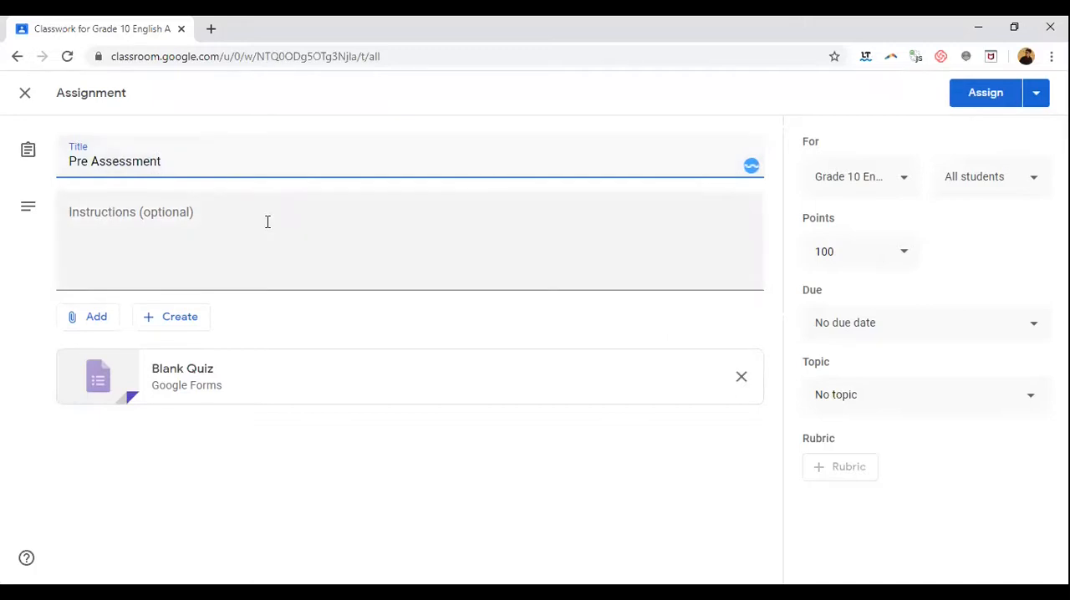
# Step: Enter the assignment instructions "Kindly fill the google form"
pyautogui.click(267, 221)
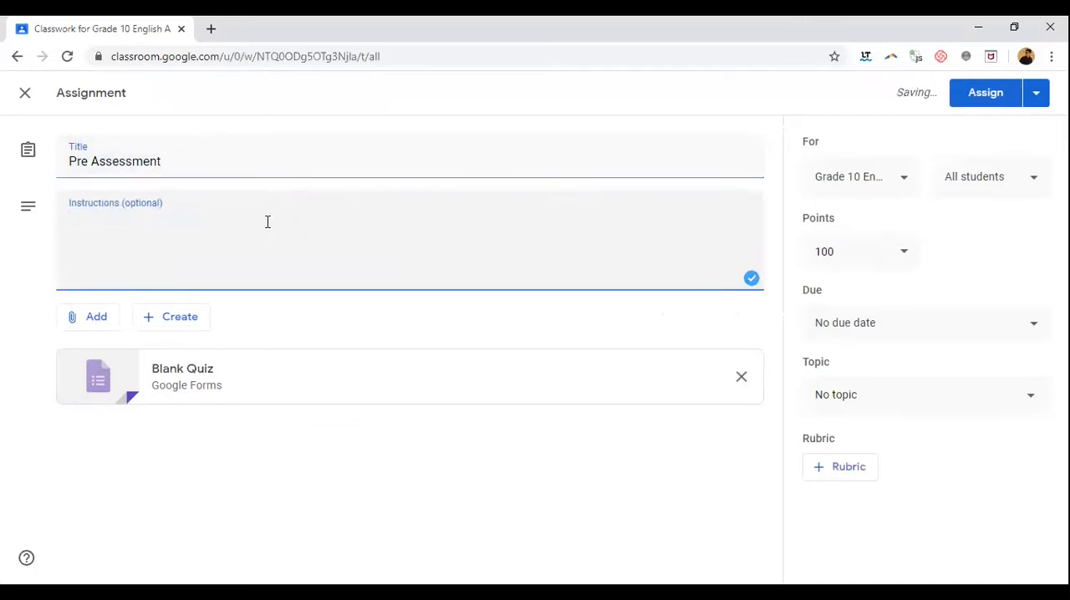
pyautogui.write('Kindl')
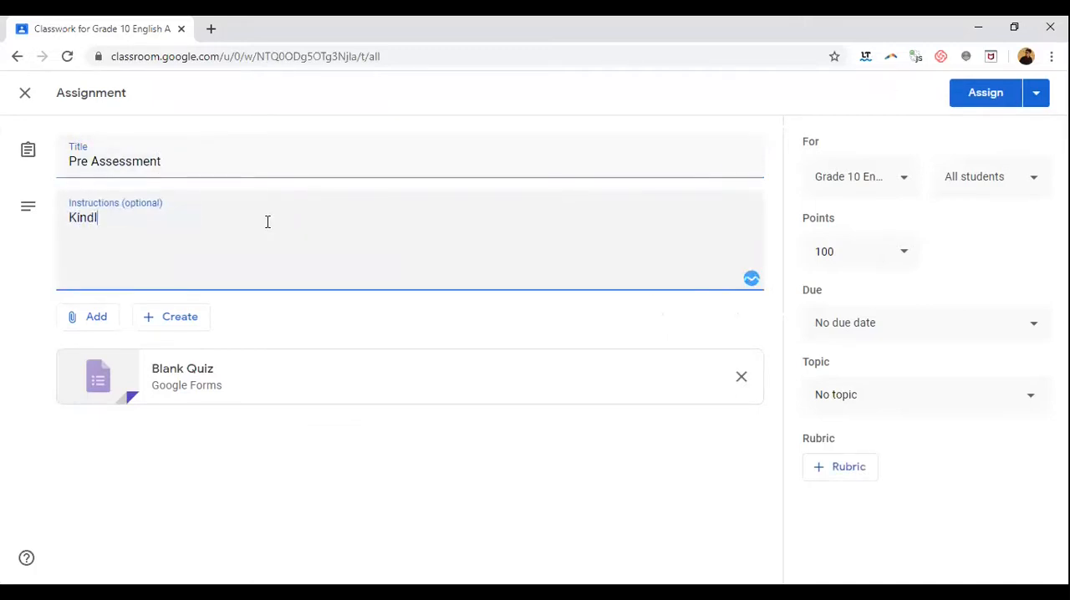
pyautogui.write('y fill the google go')
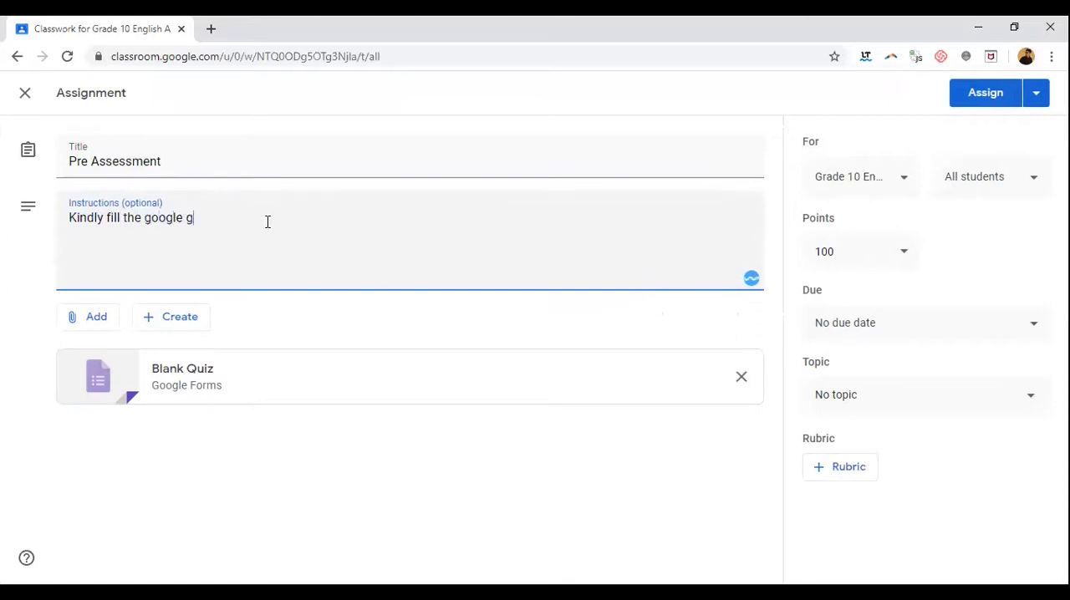
pyautogui.press('BackSpace')
pyautogui.press('BackSpace')
pyautogui.write('form')
# Step: Open the attached Blank Quiz in Google Forms and title the form "Pre Assessment- English language"
pyautogui.click(197, 377)
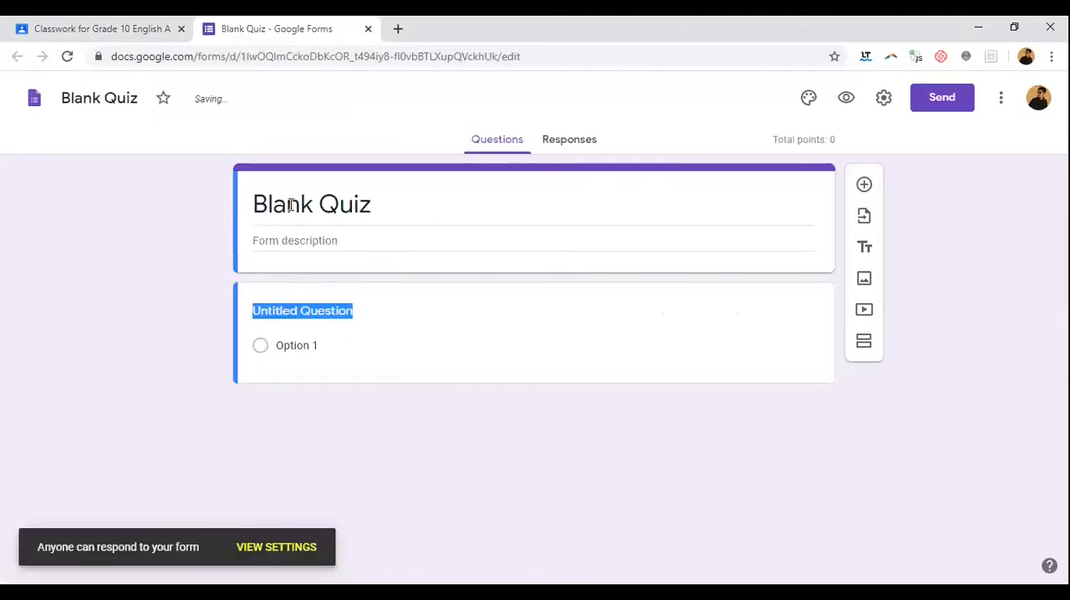
pyautogui.write('Pre')
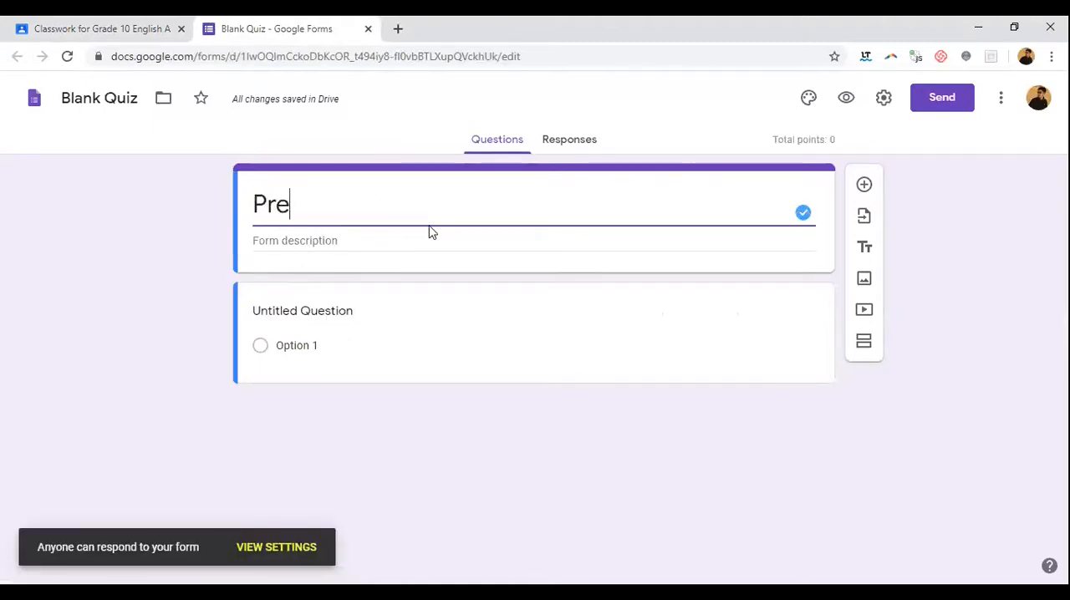
pyautogui.write(' Assessment- ')
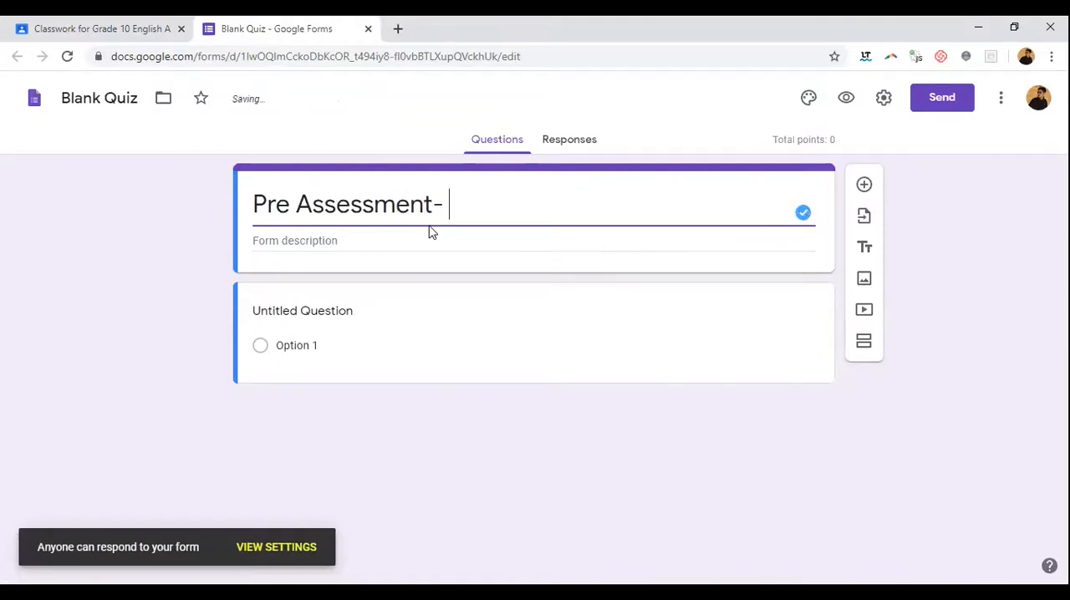
pyautogui.write('Engli')
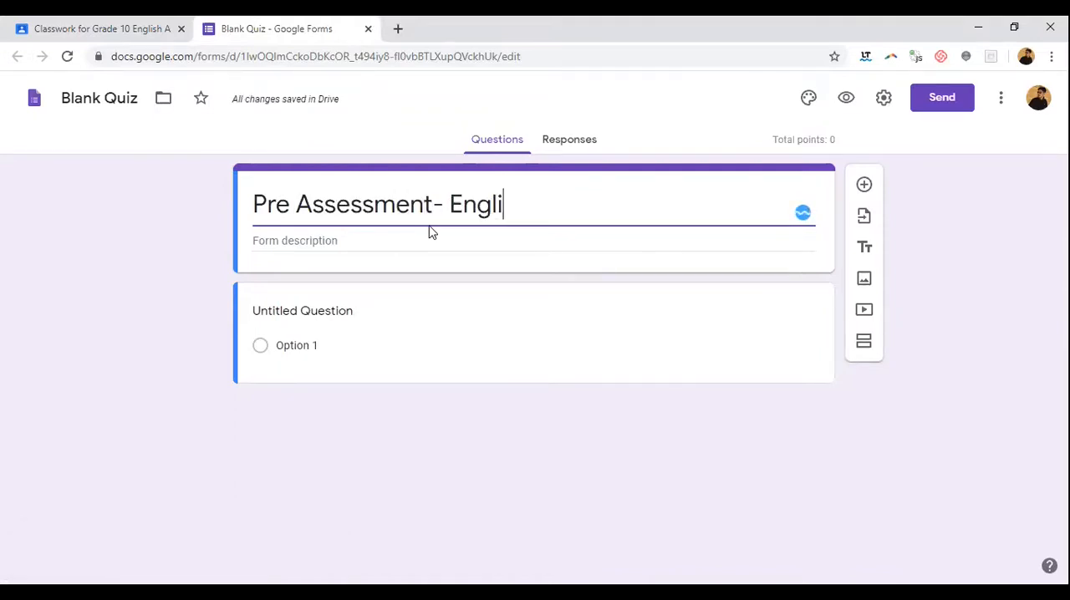
pyautogui.write('sh language')
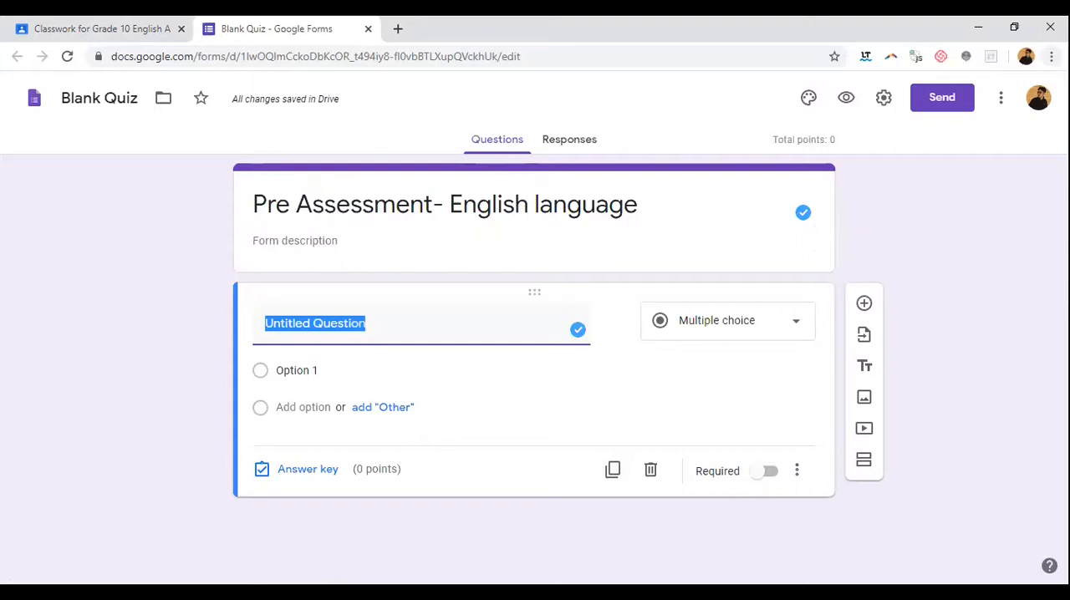
# Step: Turn the untitled first question into a required short-answer question reading "Enter your name"
pyautogui.write('Ent')
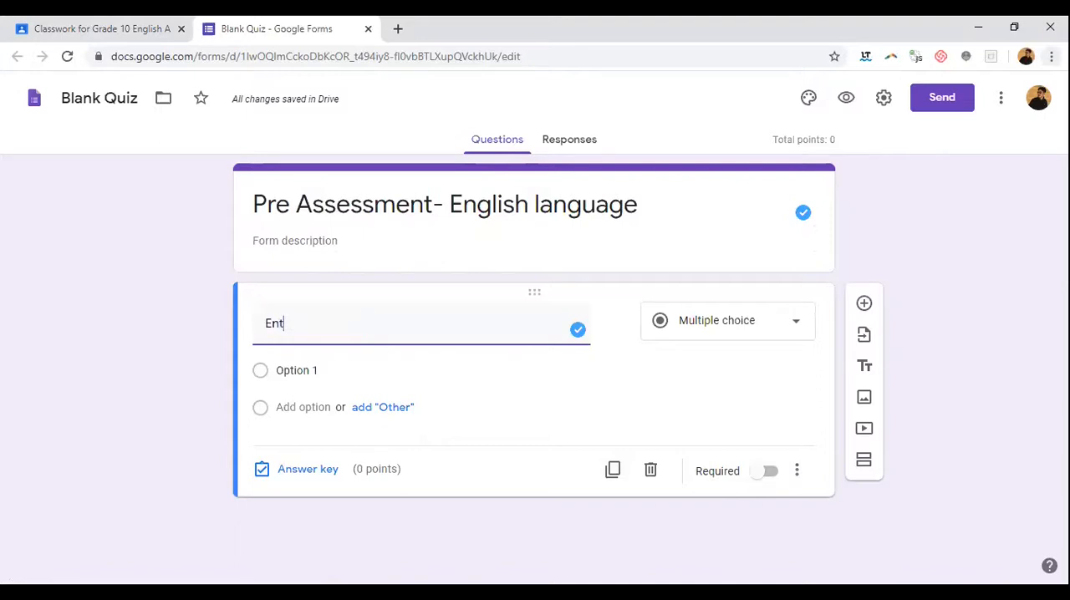
pyautogui.write('er your name')
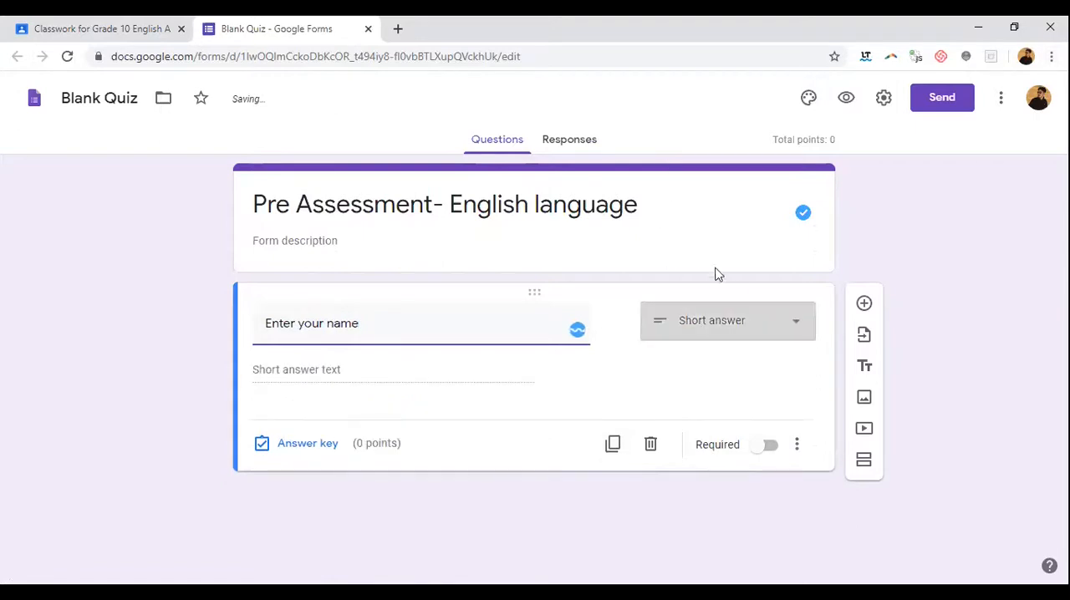
pyautogui.click(728, 334)
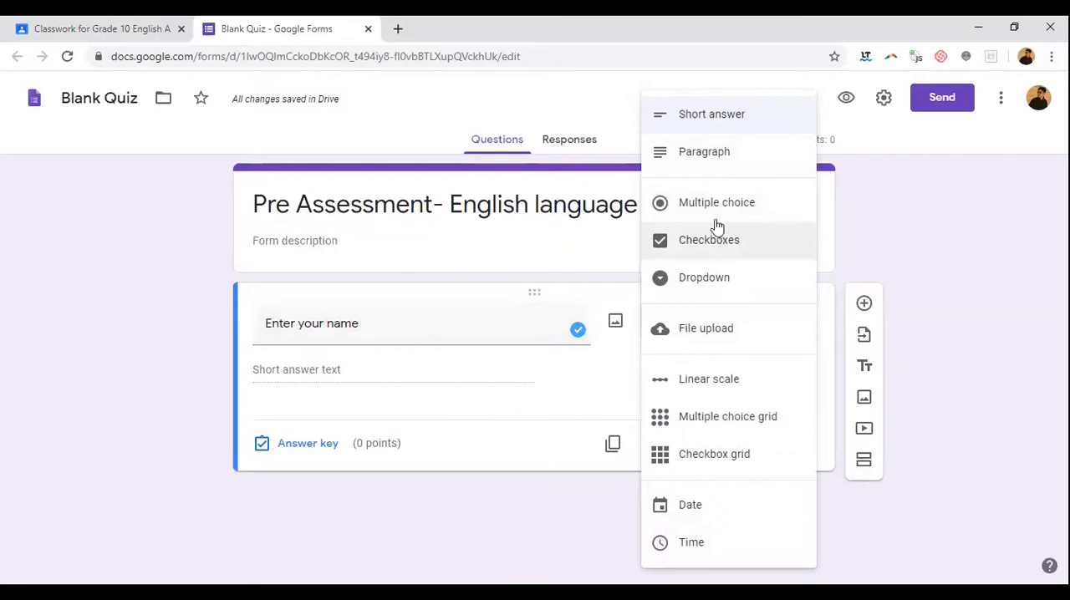
pyautogui.click(738, 124)
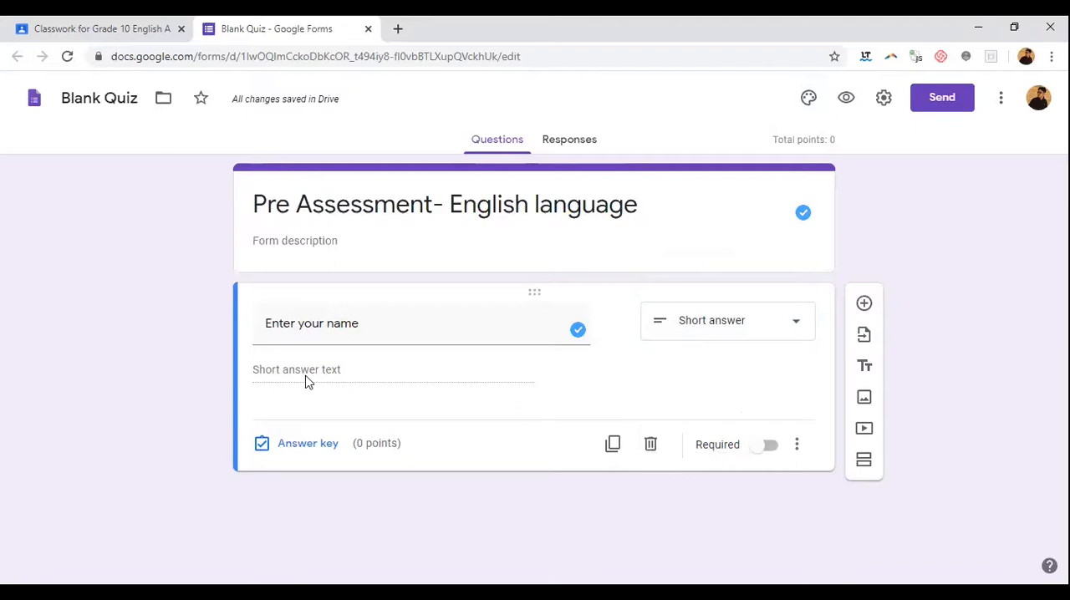
pyautogui.click(756, 451)
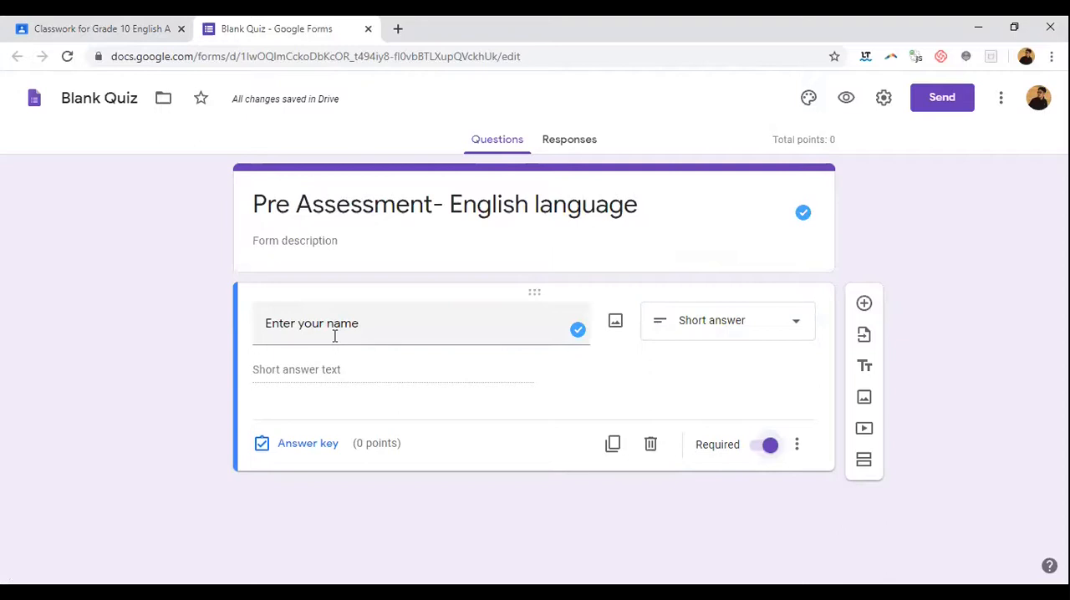
# Step: Add a multiple-choice question reading "Who is known as the father of Economics ?" below the name question
pyautogui.click(865, 305)
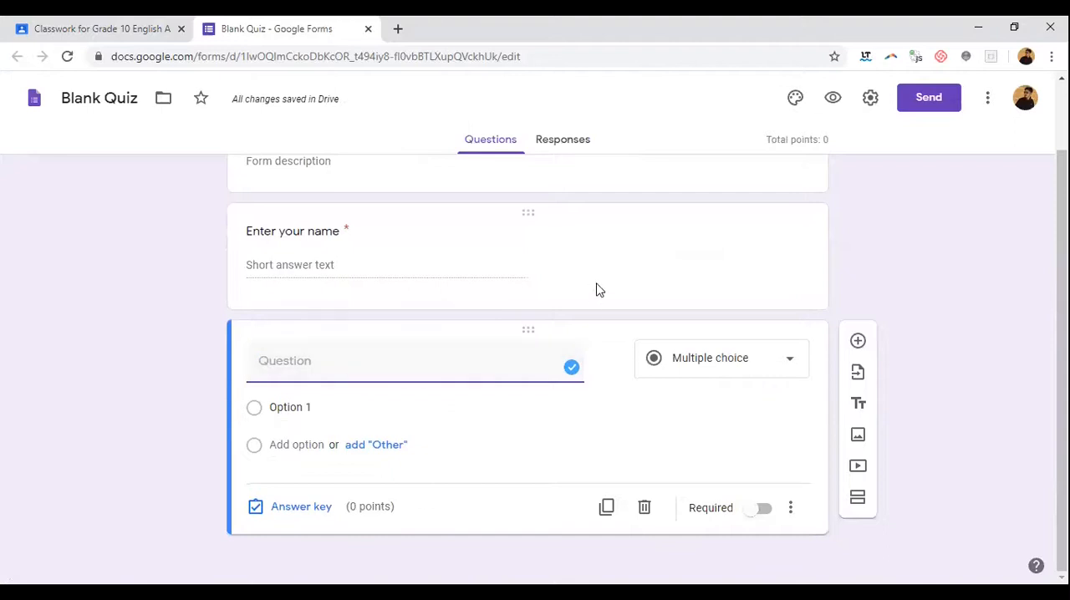
pyautogui.write('Who')
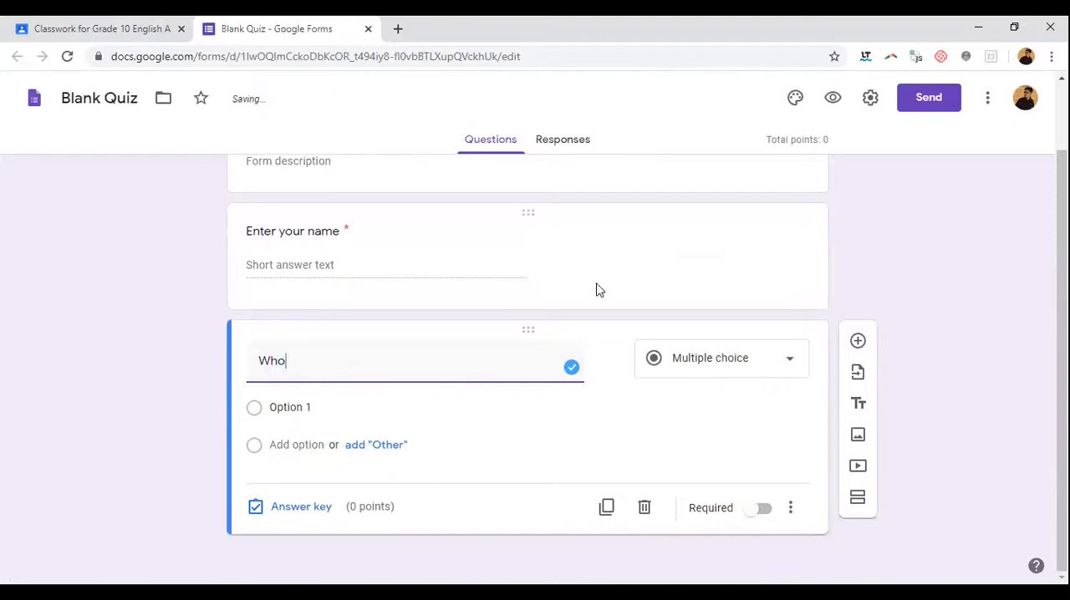
pyautogui.write(' is known as the fa')
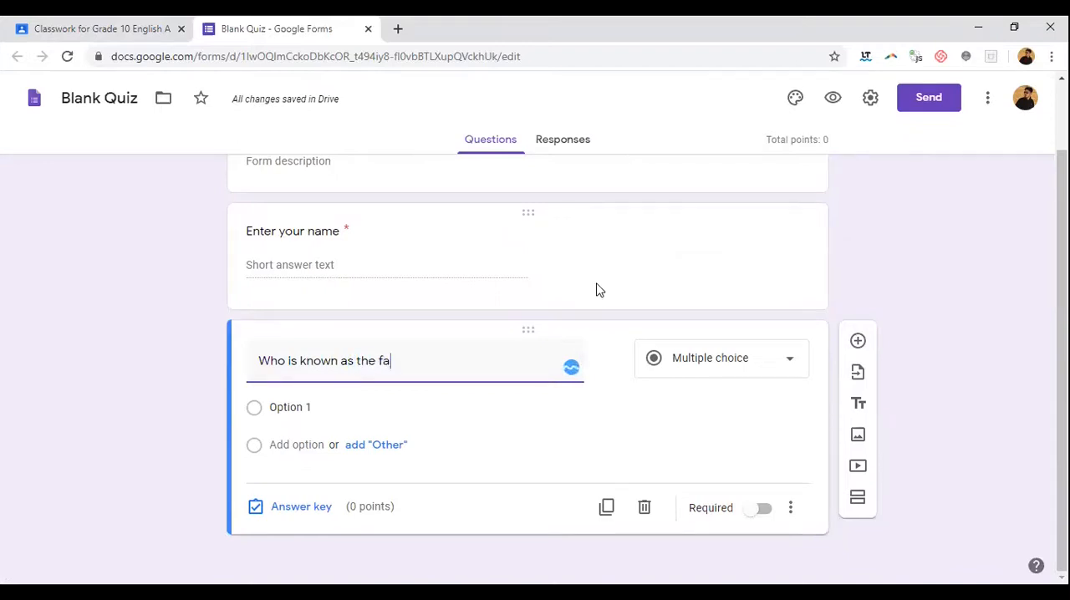
pyautogui.write('ther of Economics ?')
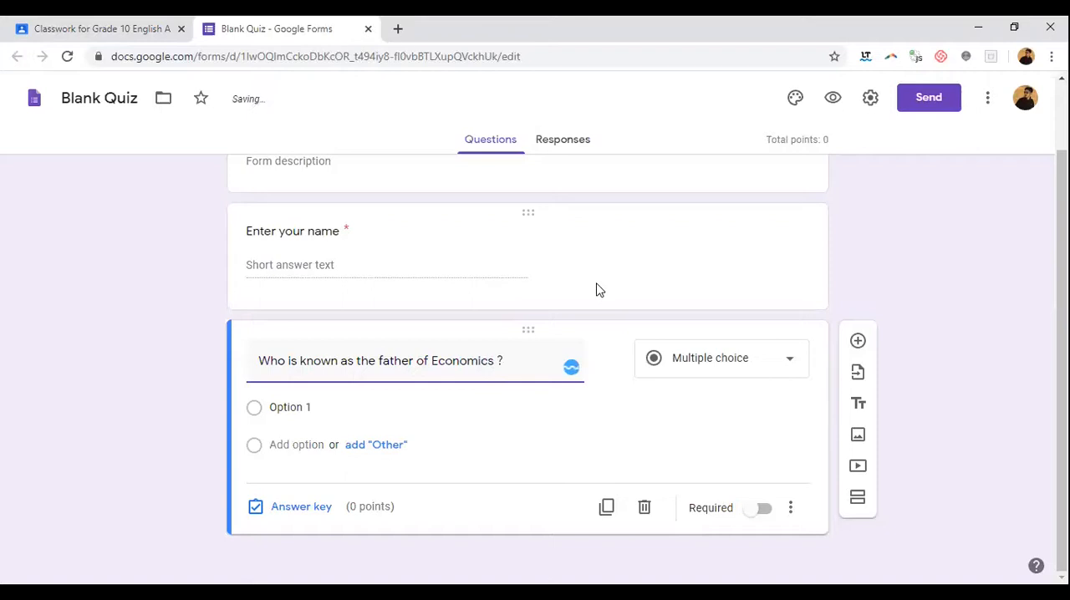
pyautogui.click(693, 366)
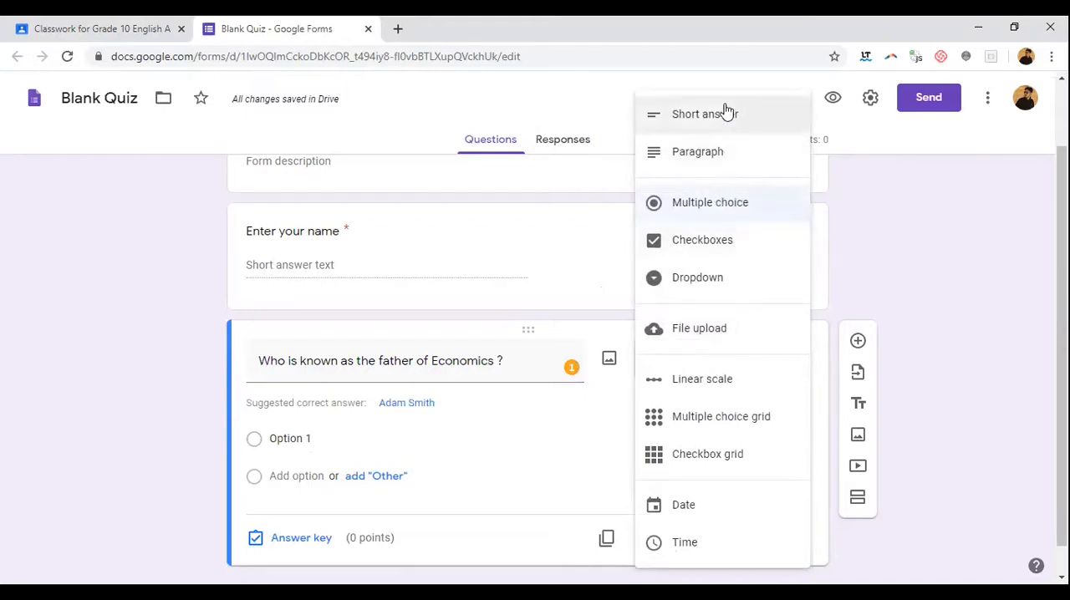
pyautogui.click(741, 208)
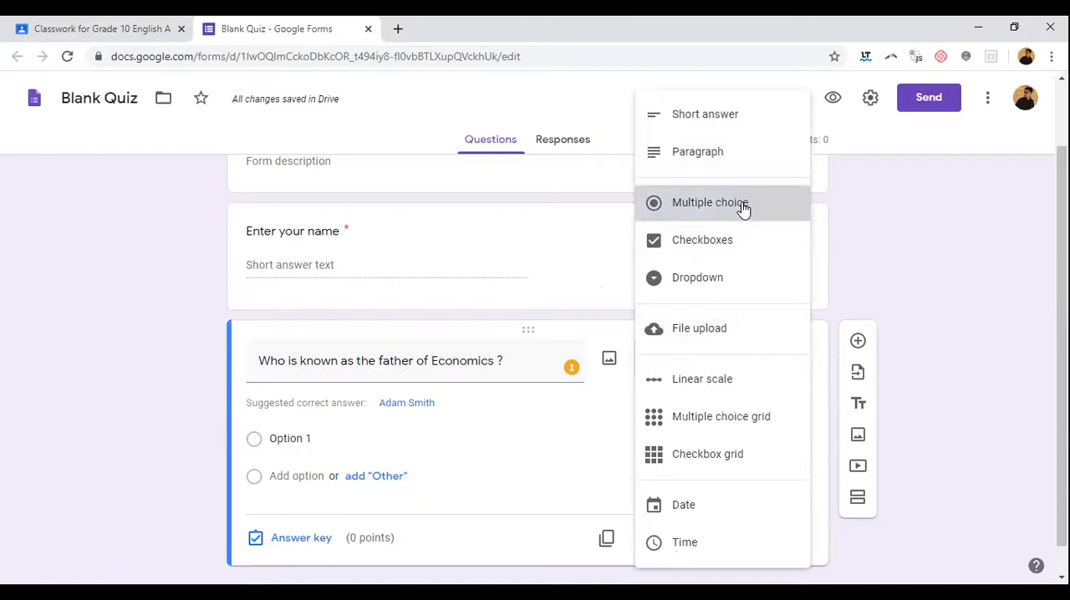
# Step: Give the Economics question the options "Herodo...", "Adoms" and "Any name", plus an "Other" option
pyautogui.click(290, 407)
pyautogui.write('Her')
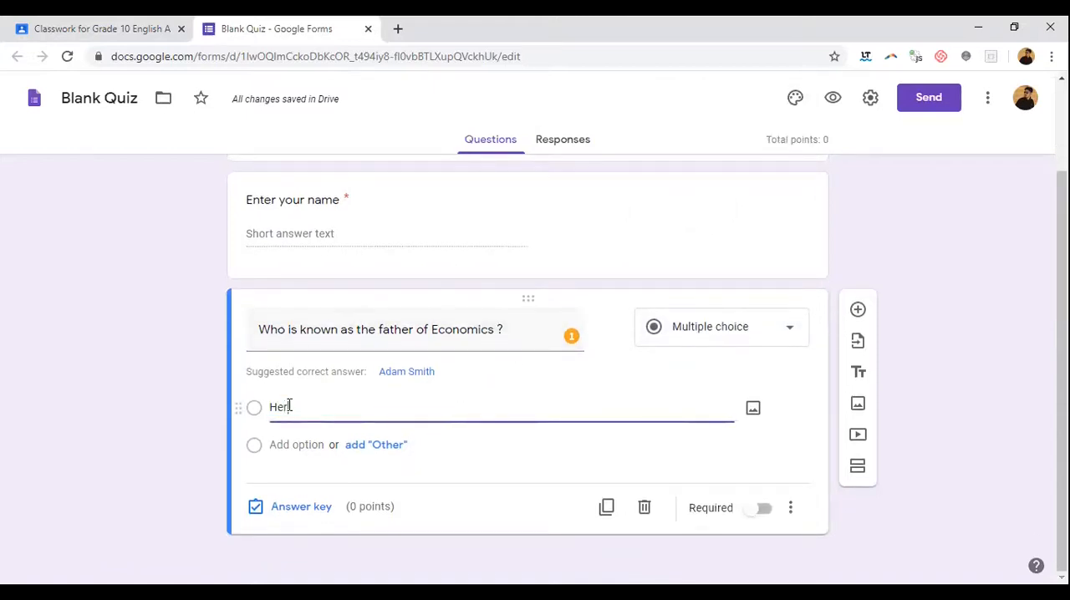
pyautogui.write('odo...')
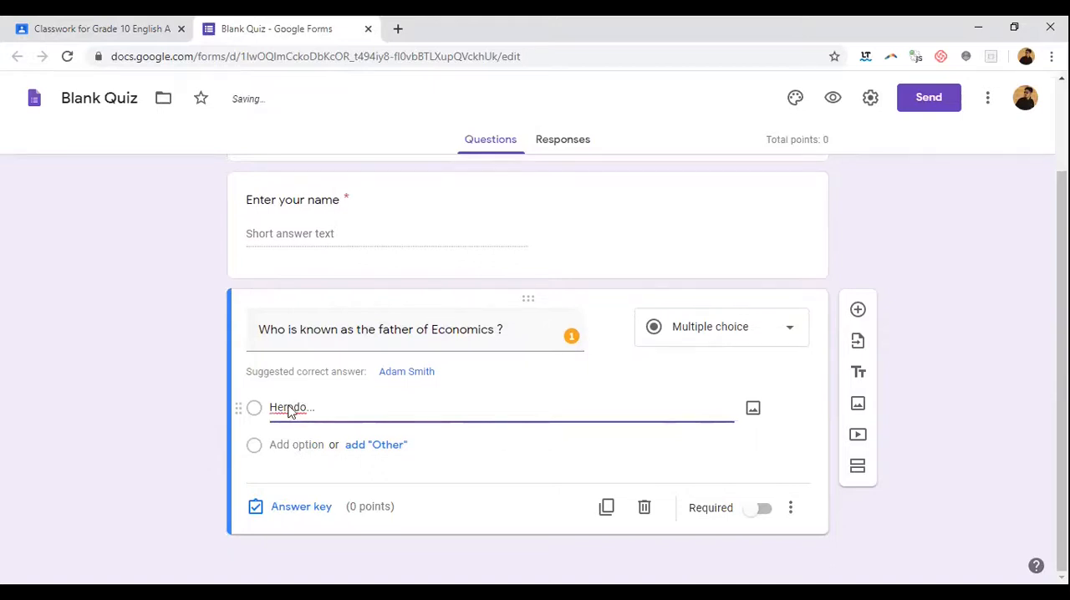
pyautogui.click(362, 448)
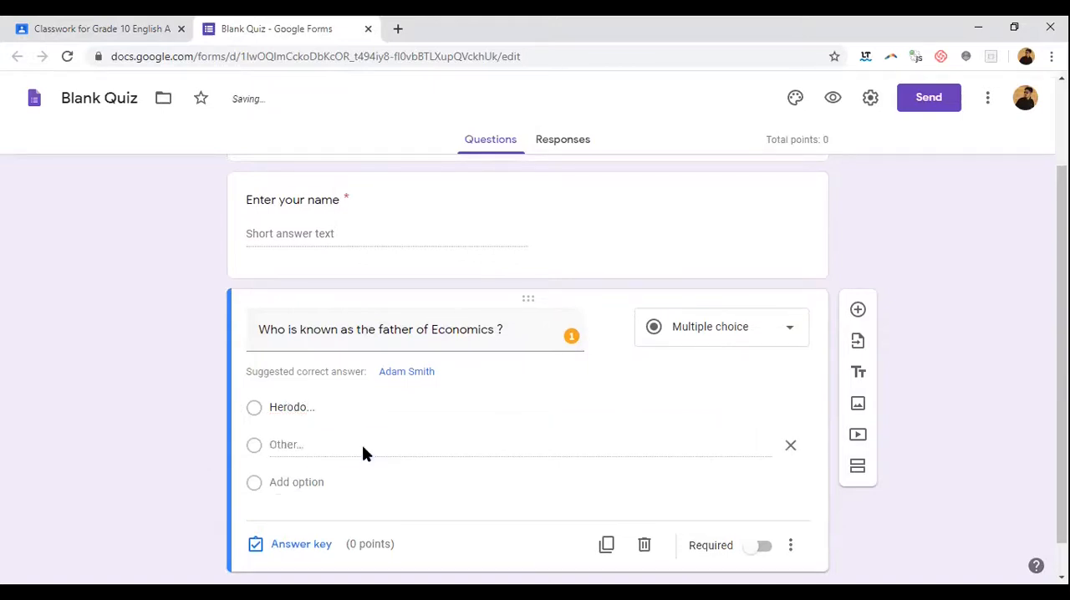
pyautogui.click(298, 482)
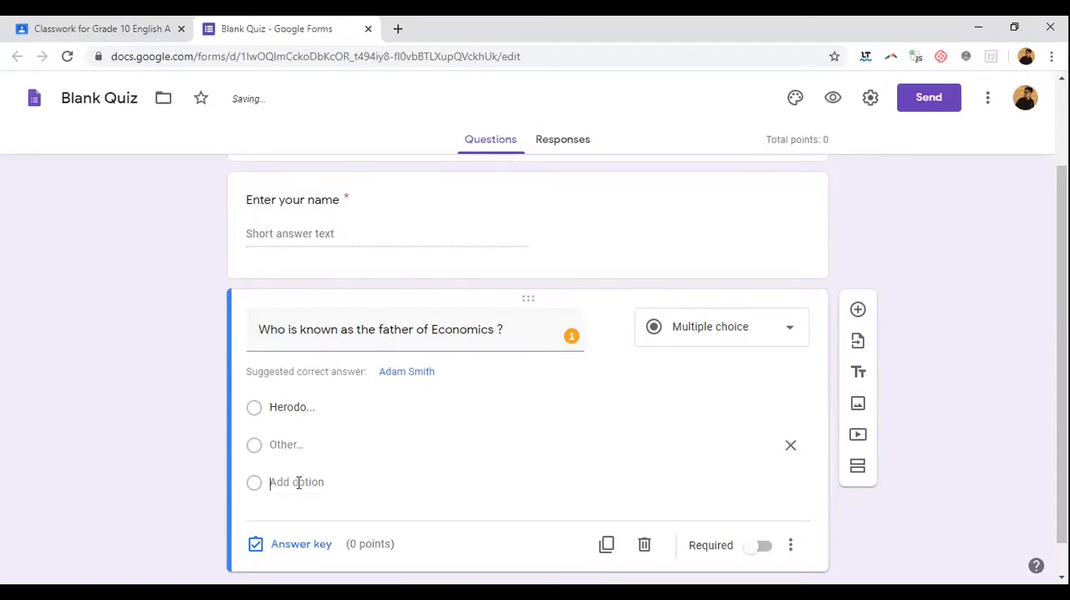
pyautogui.click(301, 520)
pyautogui.click(293, 441)
pyautogui.write('Adams')
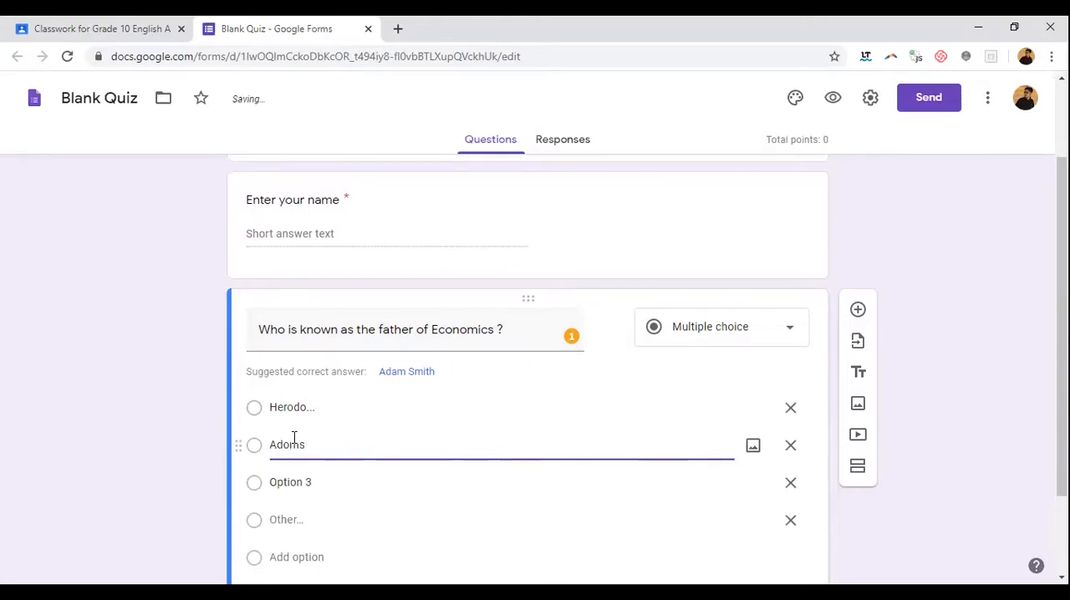
pyautogui.click(296, 483)
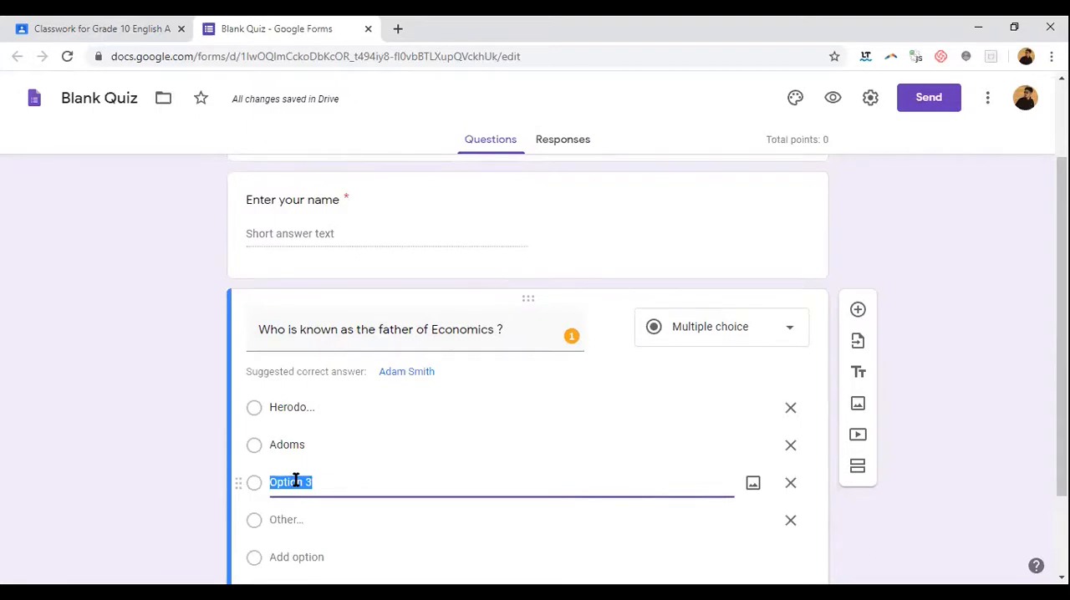
pyautogui.write('Any name')
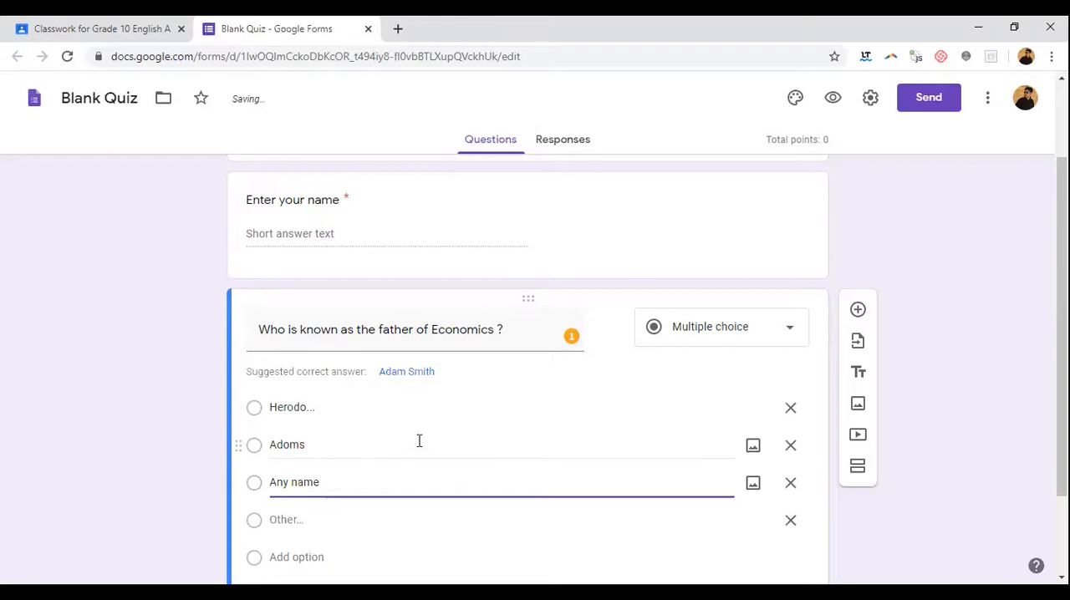
# Step: Add the suggested correct answer "Adam Smith" as an option and remove the "Adoms" option
pyautogui.scroll(-1, 440, 444)
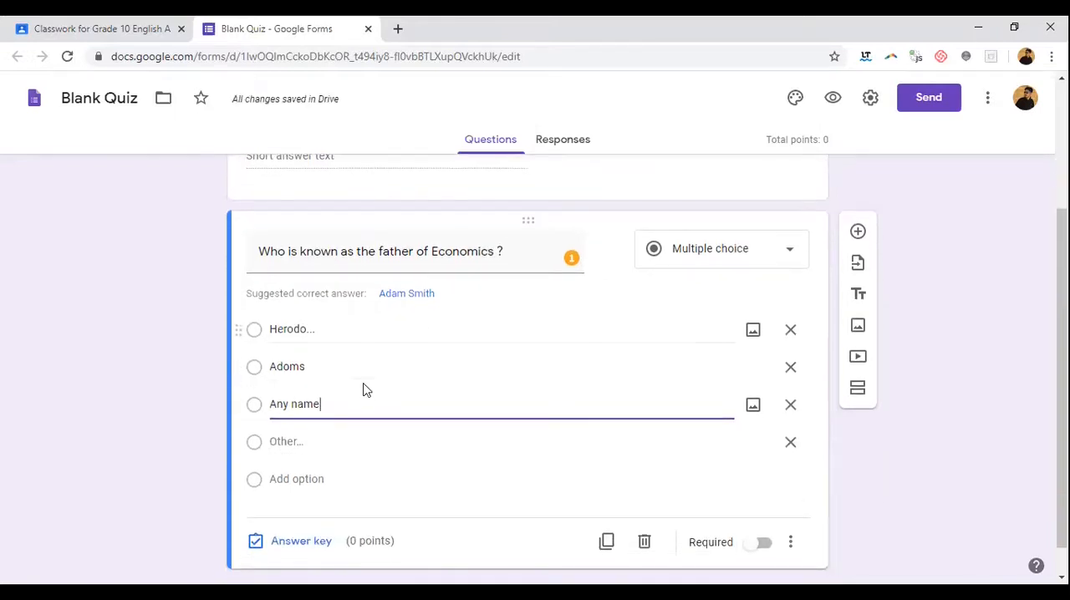
pyautogui.doubleClick(335, 367)
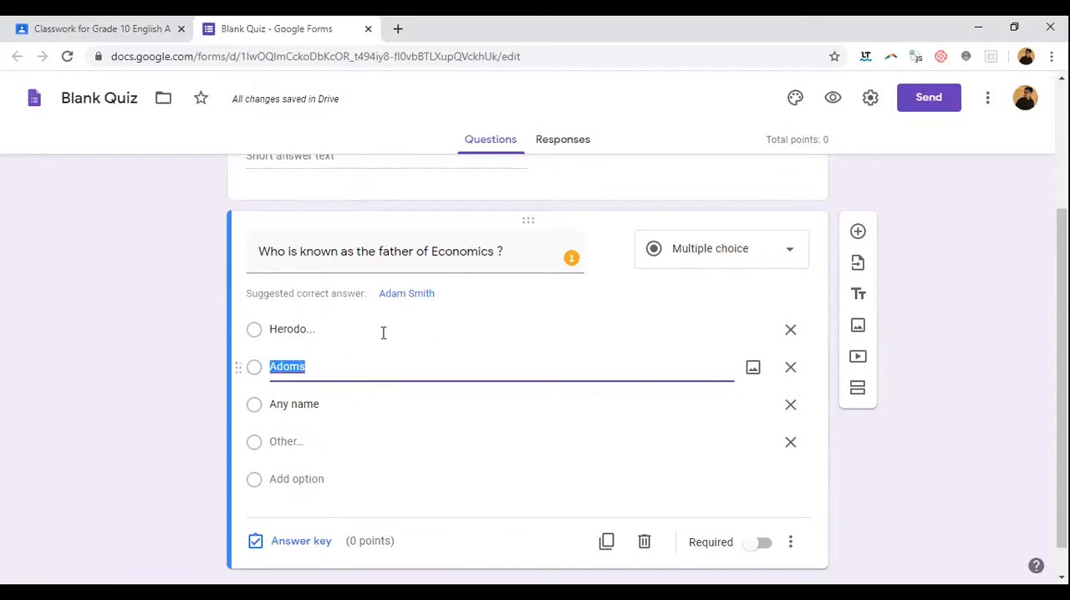
pyautogui.click(406, 293)
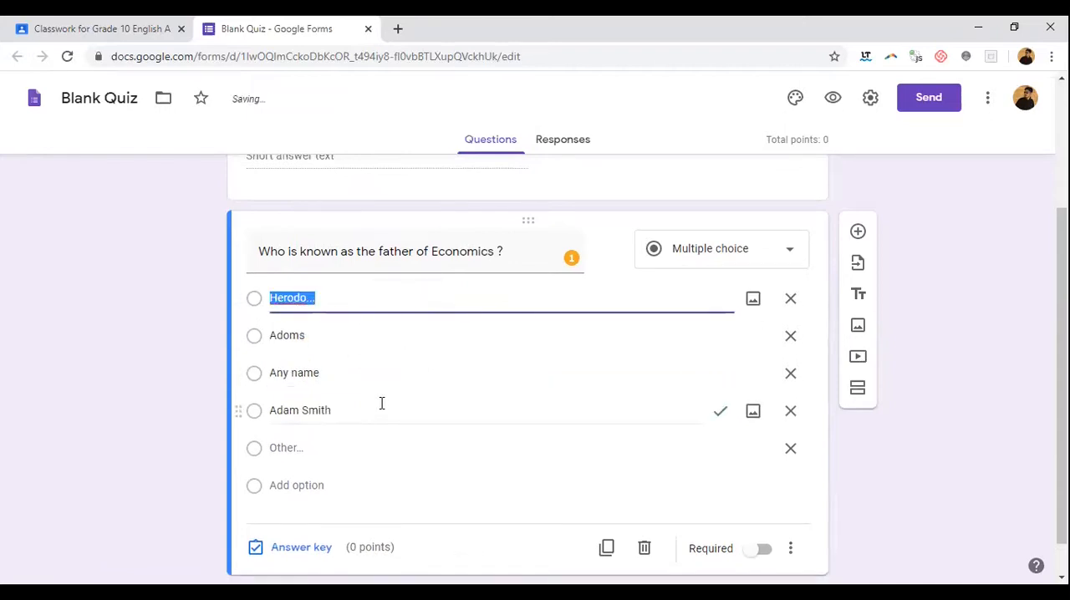
pyautogui.click(791, 337)
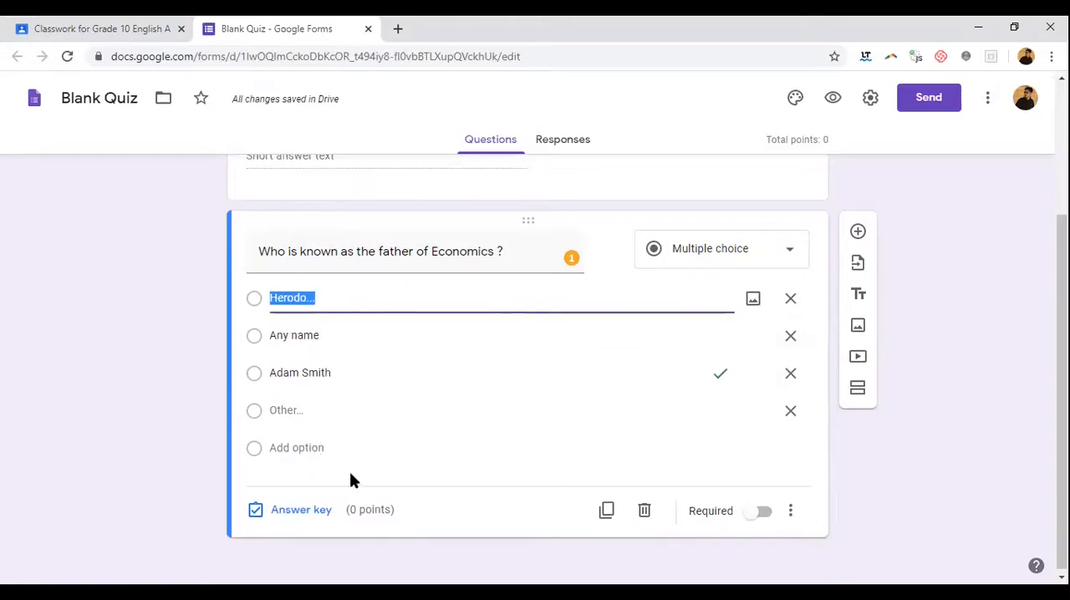
# Step: Try "Any name" and "Herodo..." as correct answers in the Economics question's answer key, and mark "Adam Smith" as correct again
pyautogui.click(314, 516)
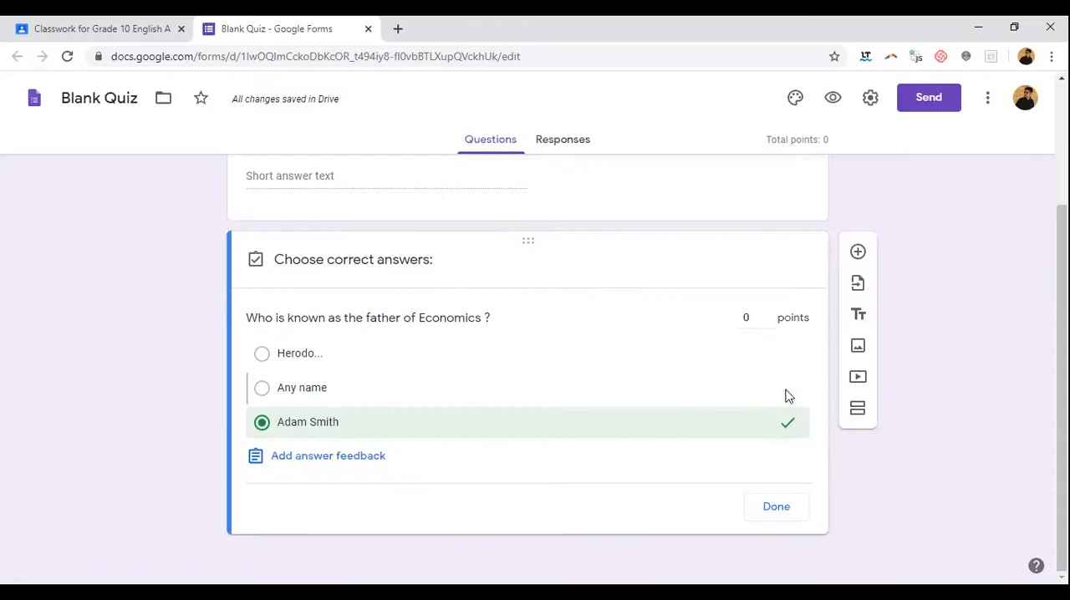
pyautogui.click(786, 392)
pyautogui.click(788, 427)
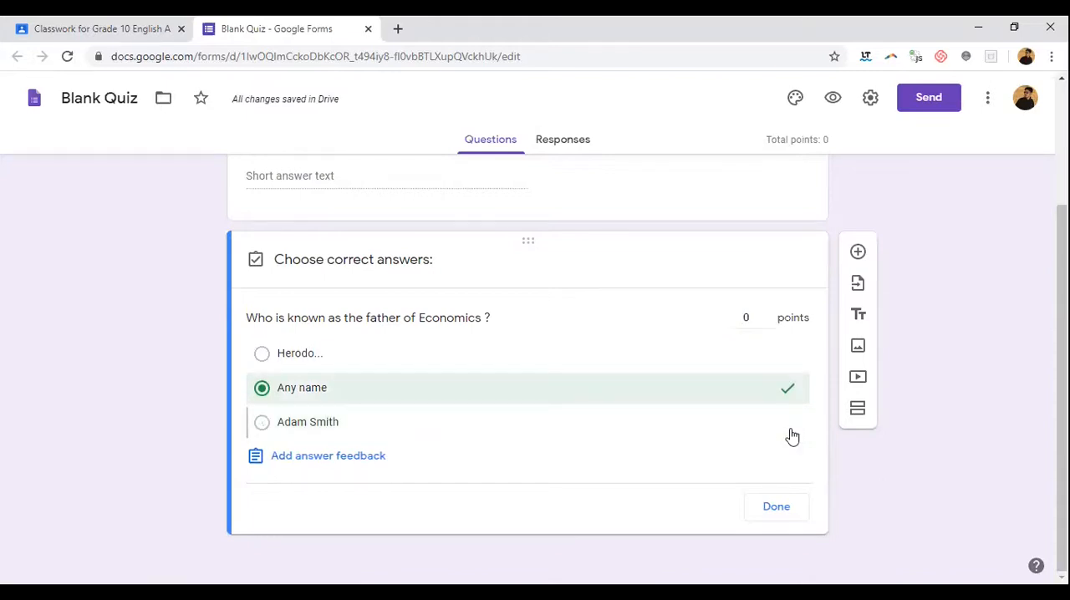
pyautogui.click(786, 391)
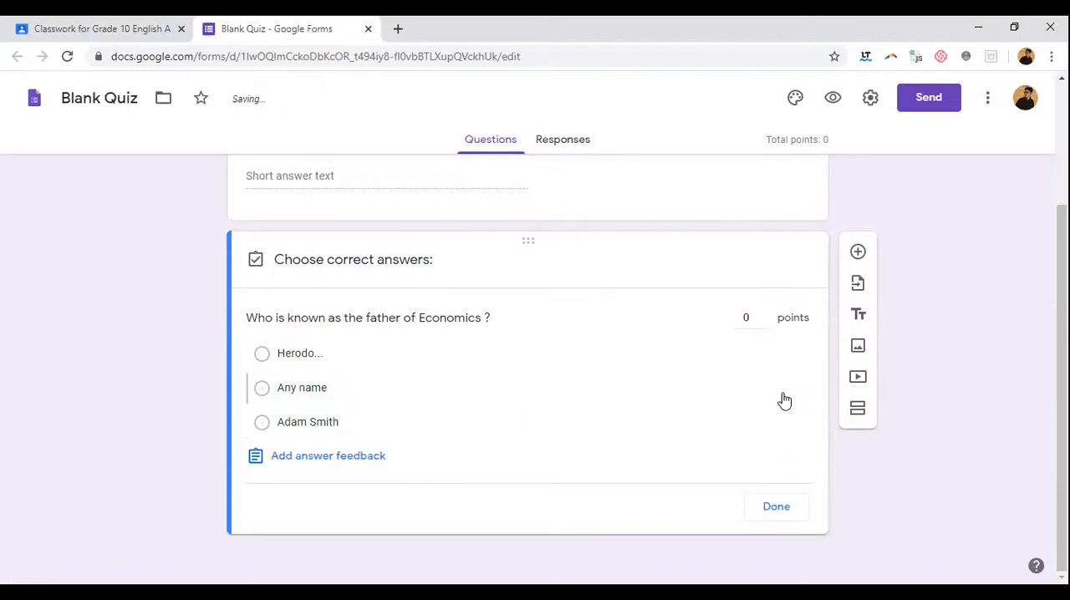
pyautogui.click(791, 368)
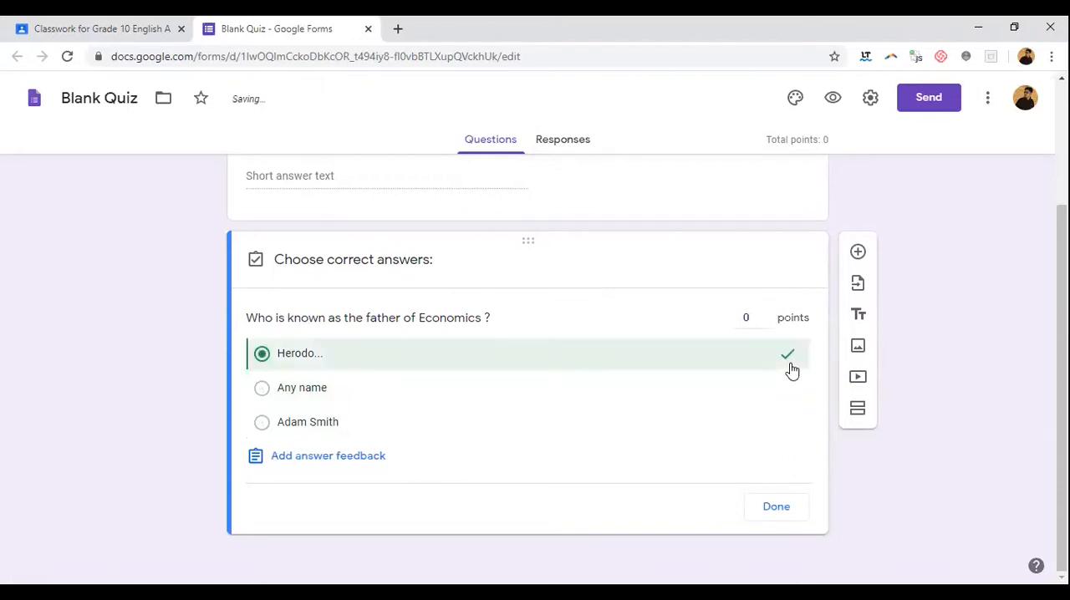
pyautogui.click(788, 363)
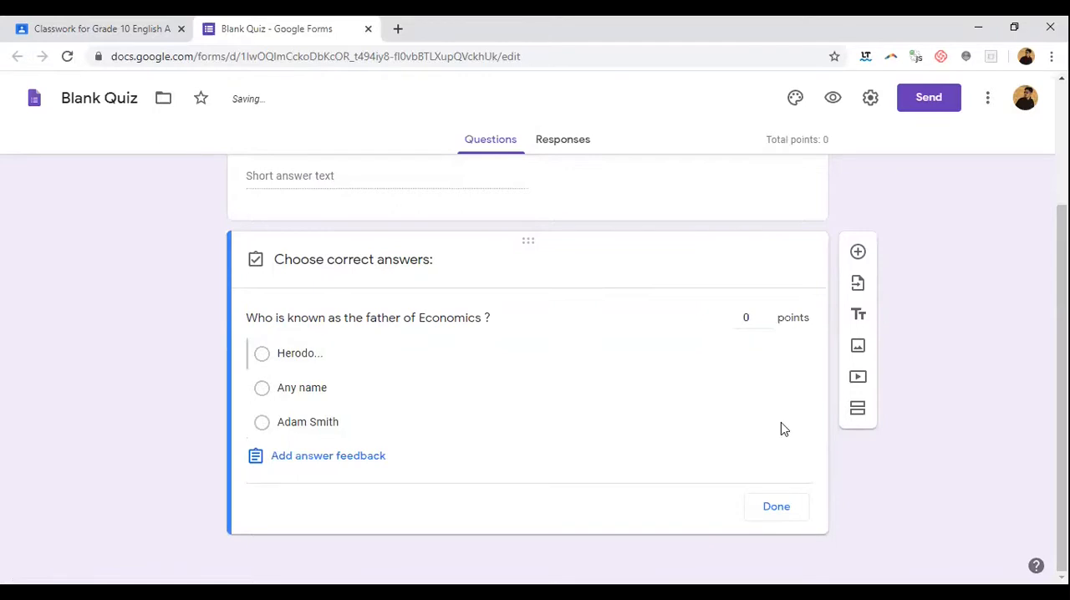
pyautogui.click(782, 425)
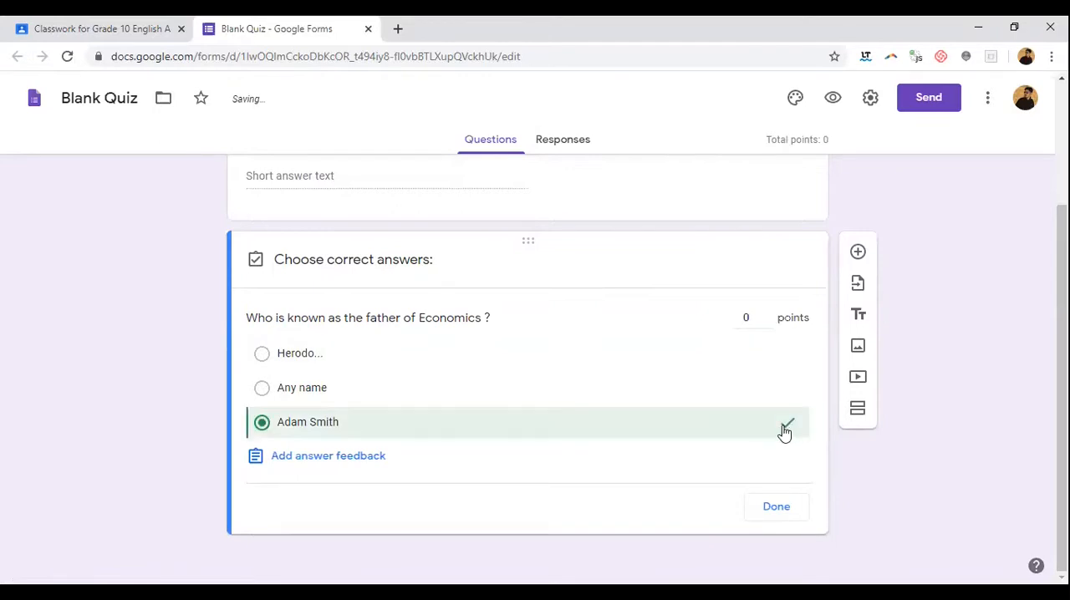
pyautogui.click(767, 508)
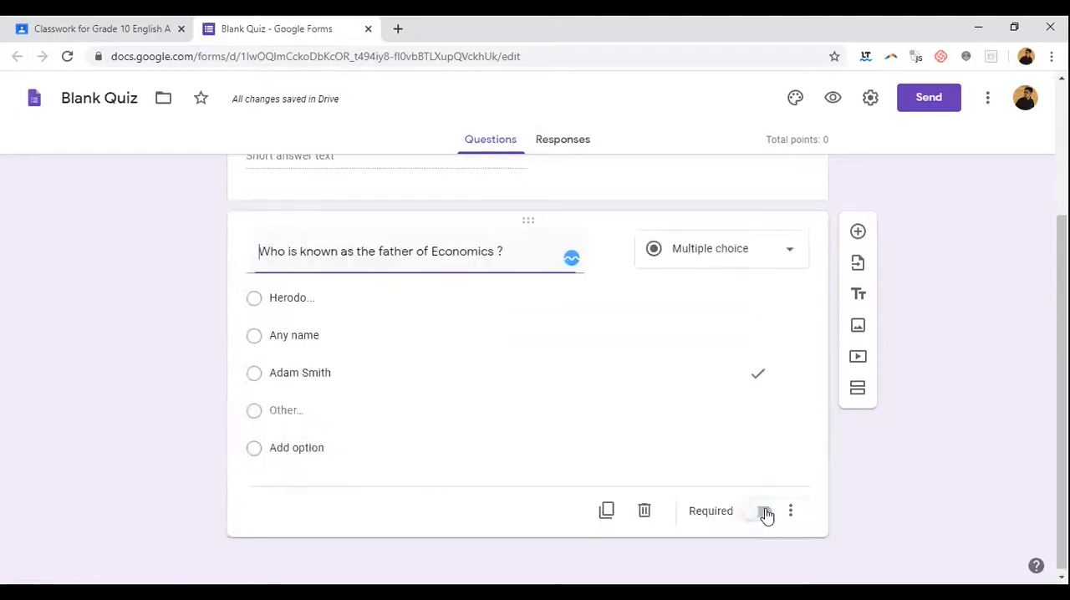
# Step: Duplicate the Economics question and change the copy's question text to "Choose the odd one from the following"
pyautogui.scroll(2, 418, 368)
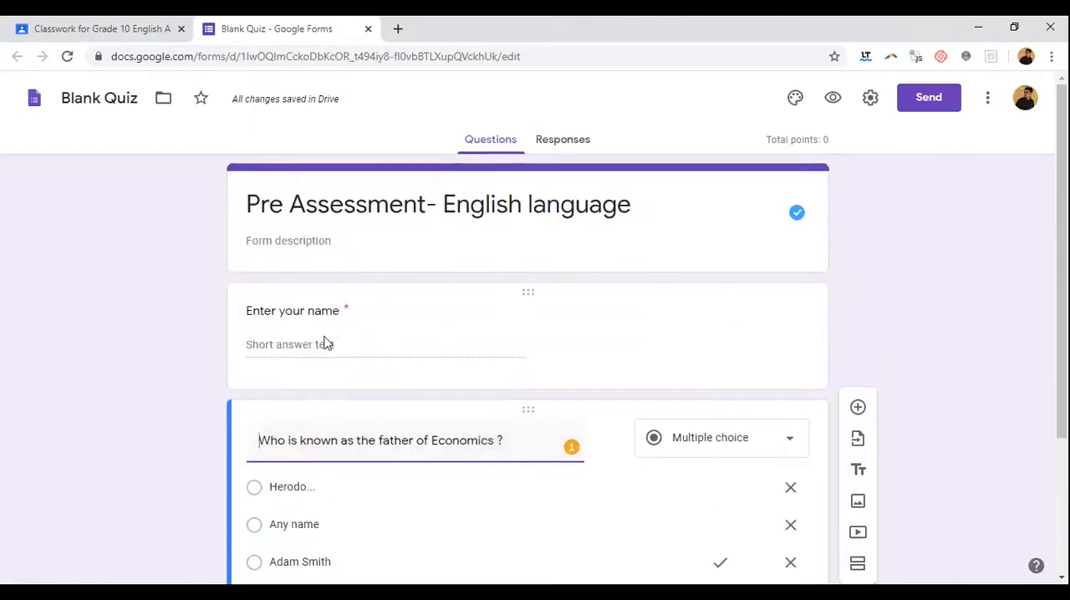
pyautogui.scroll(-2, 357, 331)
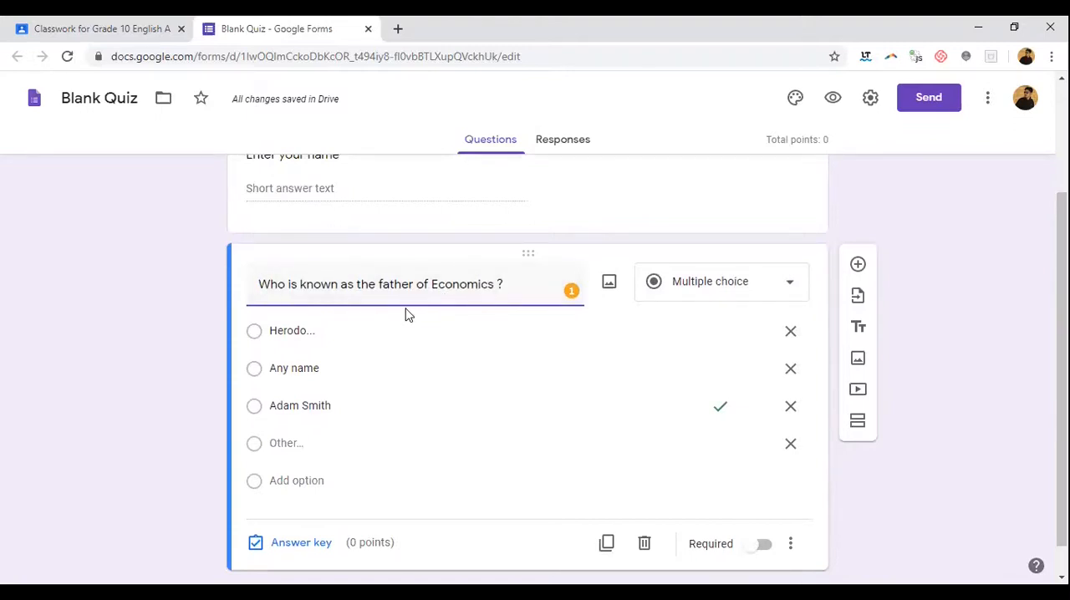
pyautogui.scroll(-1, 482, 326)
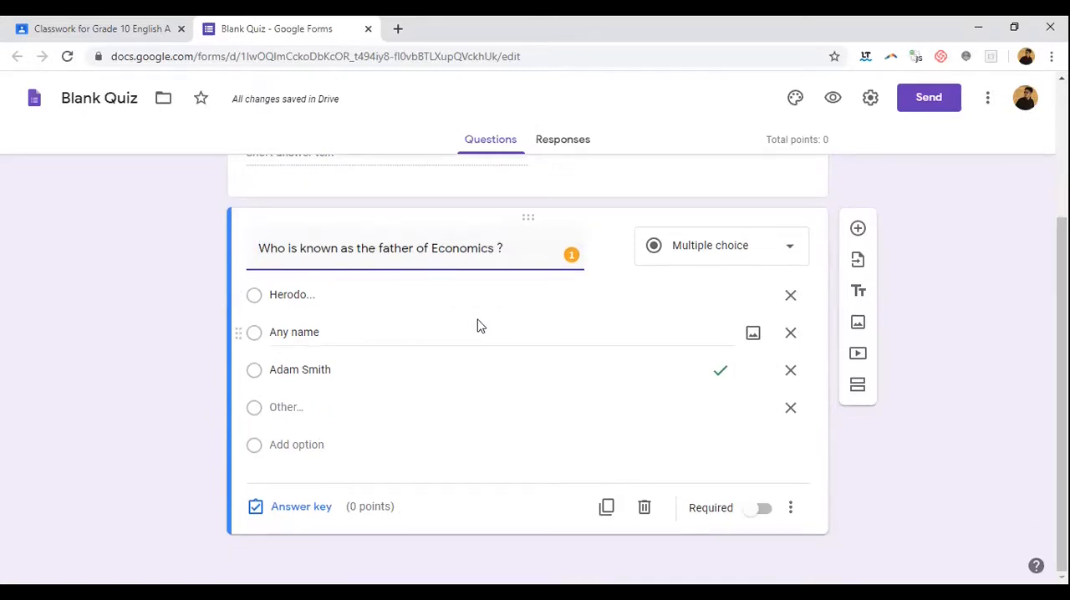
pyautogui.click(608, 509)
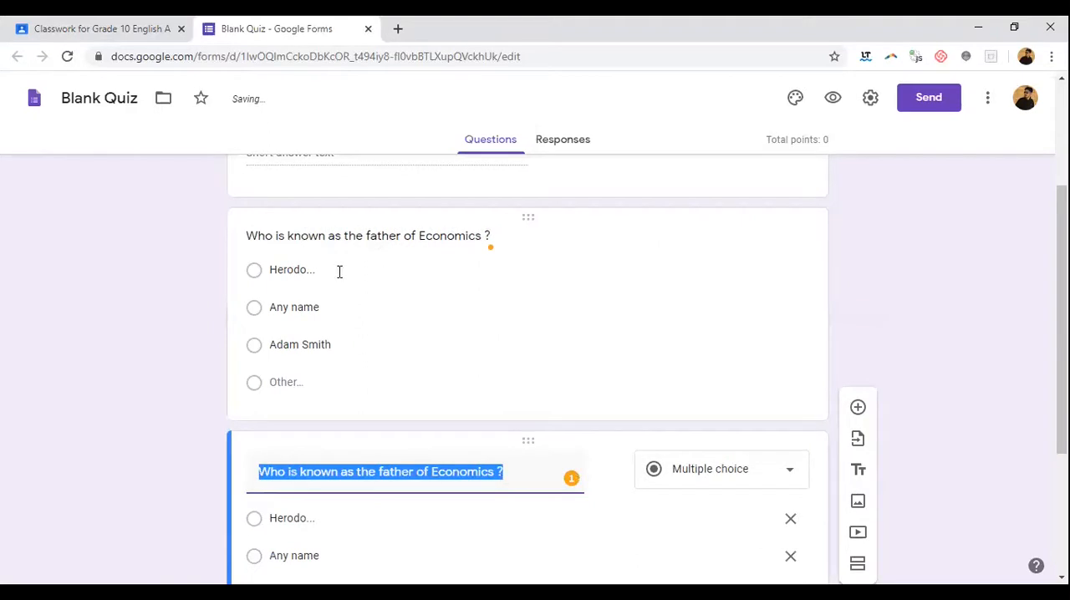
pyautogui.scroll(-2, 404, 459)
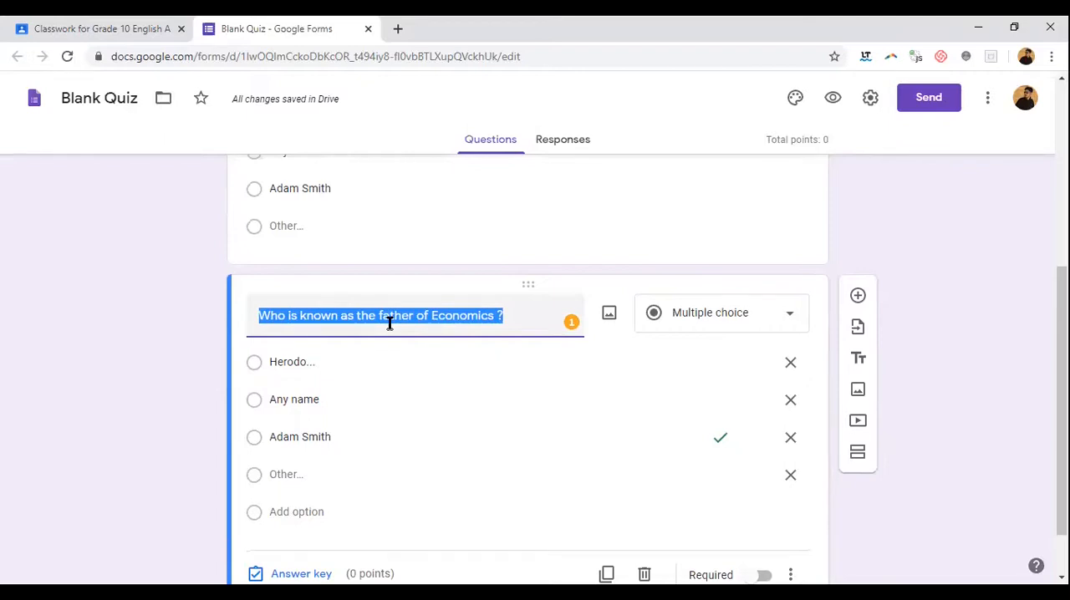
pyautogui.write('Ch')
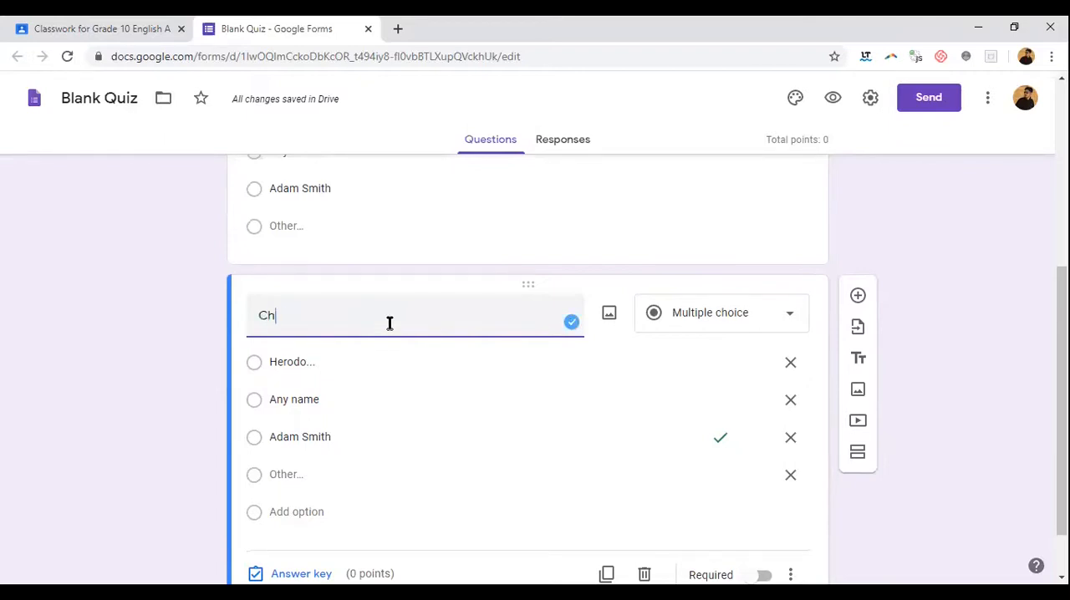
pyautogui.write('oose the odd')
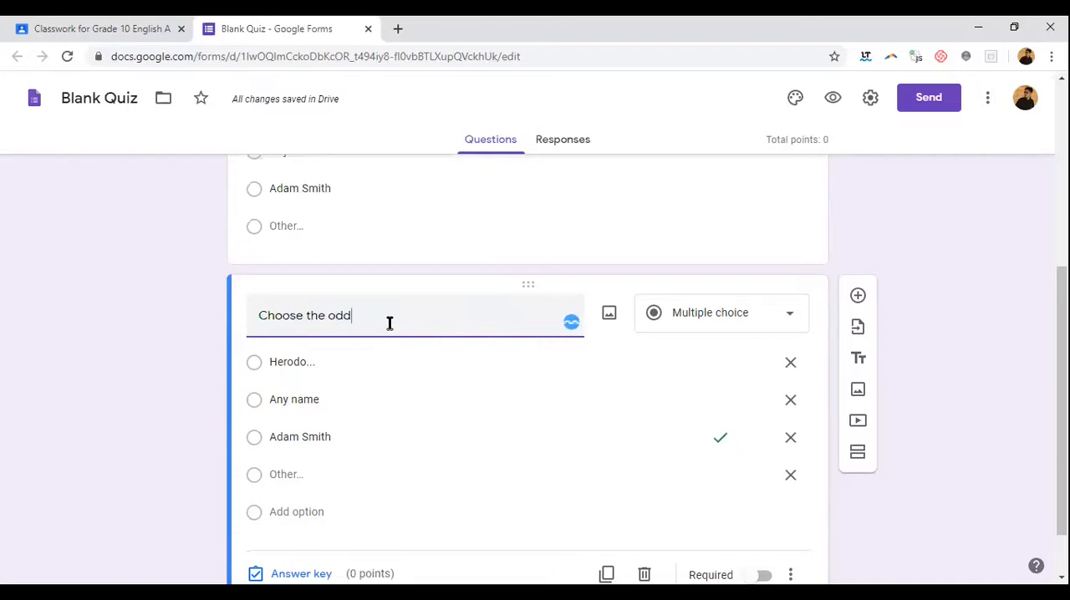
pyautogui.write(' one from the following')
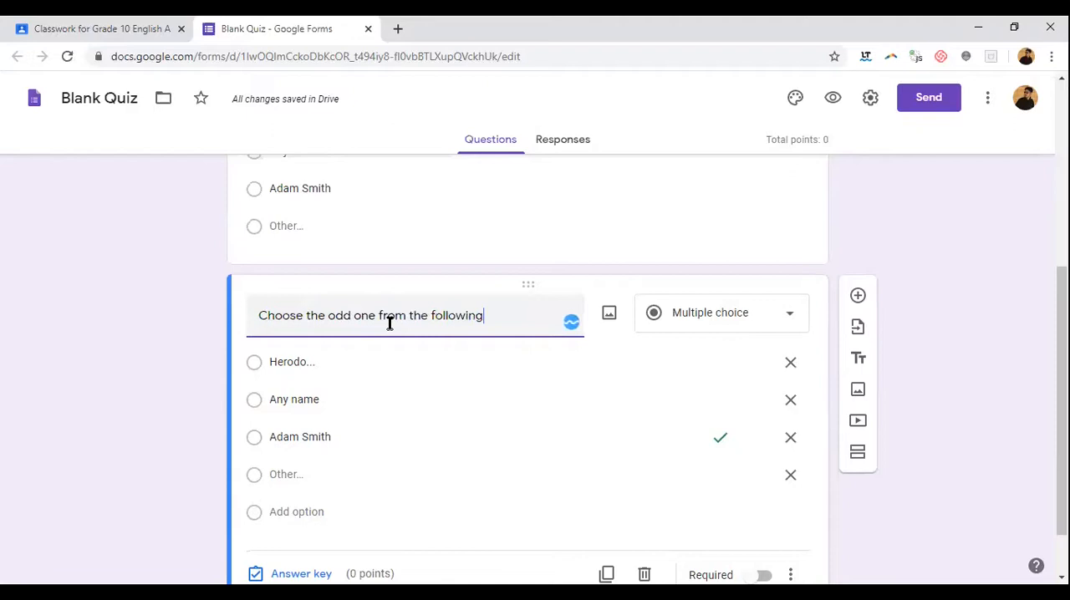
# Step: Replace the three copied answer options of the odd-one question with "cat", "dog" and "bat"
pyautogui.click(320, 362)
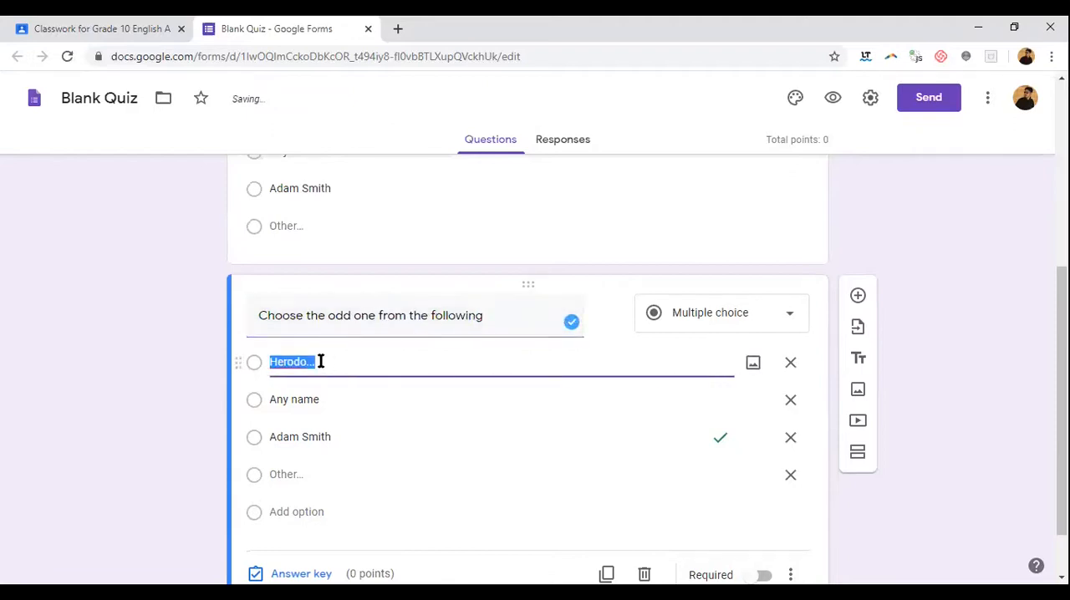
pyautogui.write('cat')
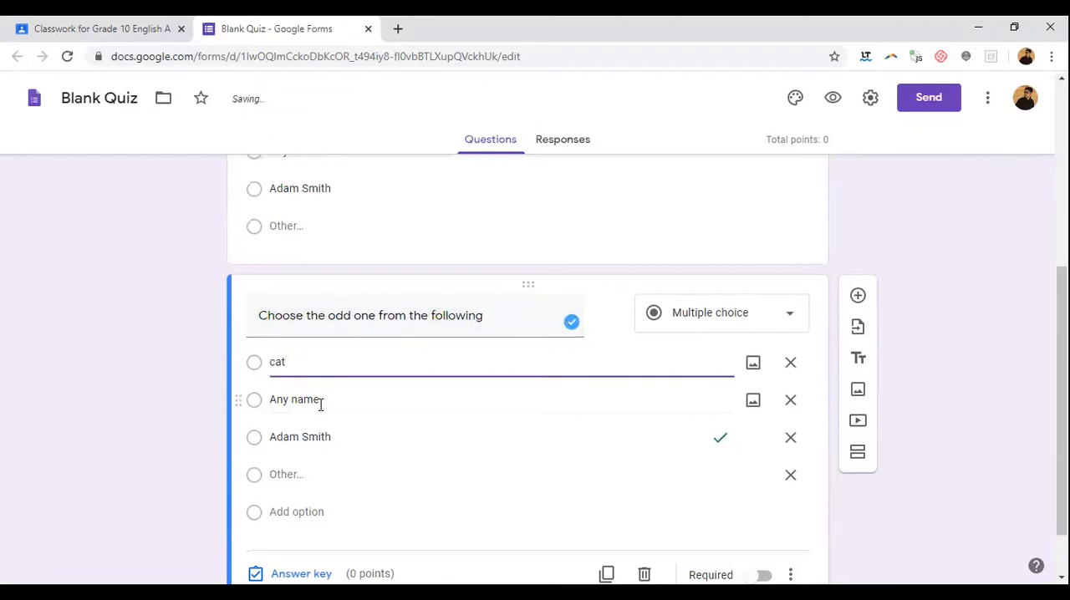
pyautogui.click(316, 401)
pyautogui.write('dog')
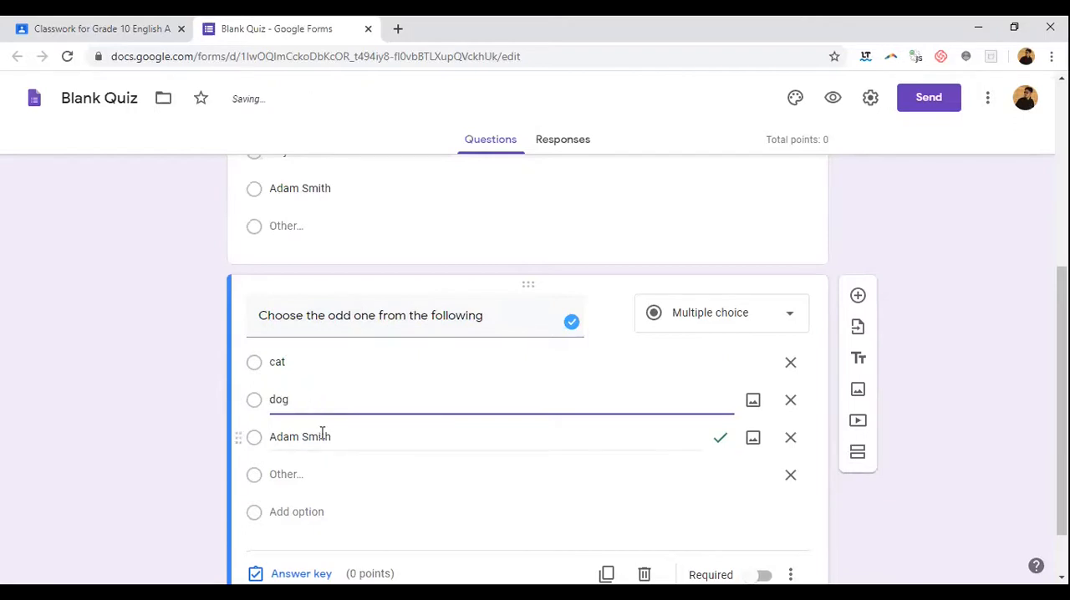
pyautogui.click(322, 434)
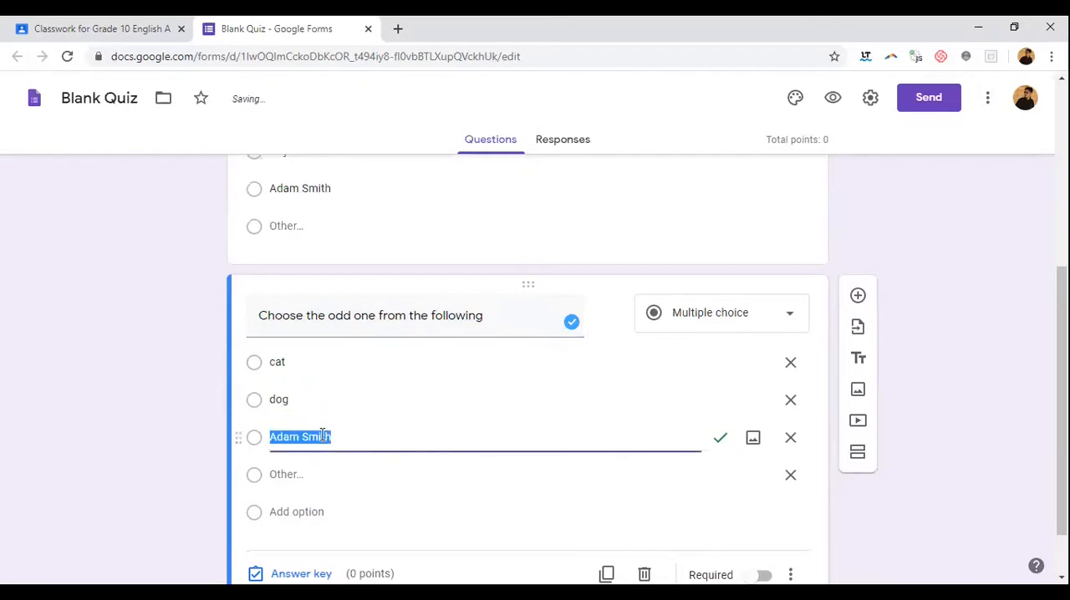
pyautogui.write('bat')
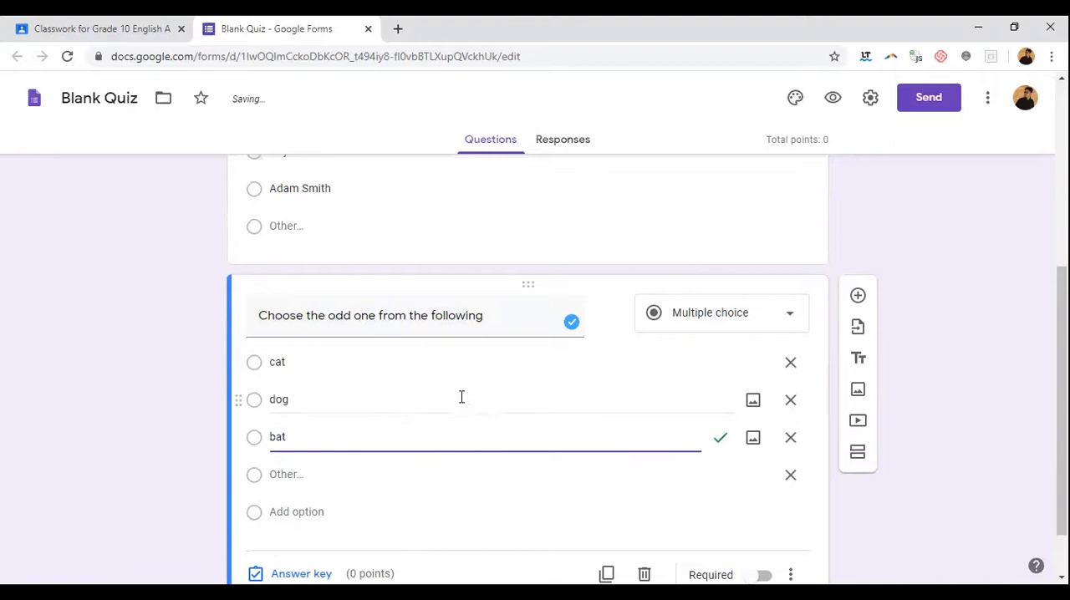
# Step: Assign 1 point each to the odd-one question and the Economics question in their answer keys
pyautogui.scroll(-2, 465, 396)
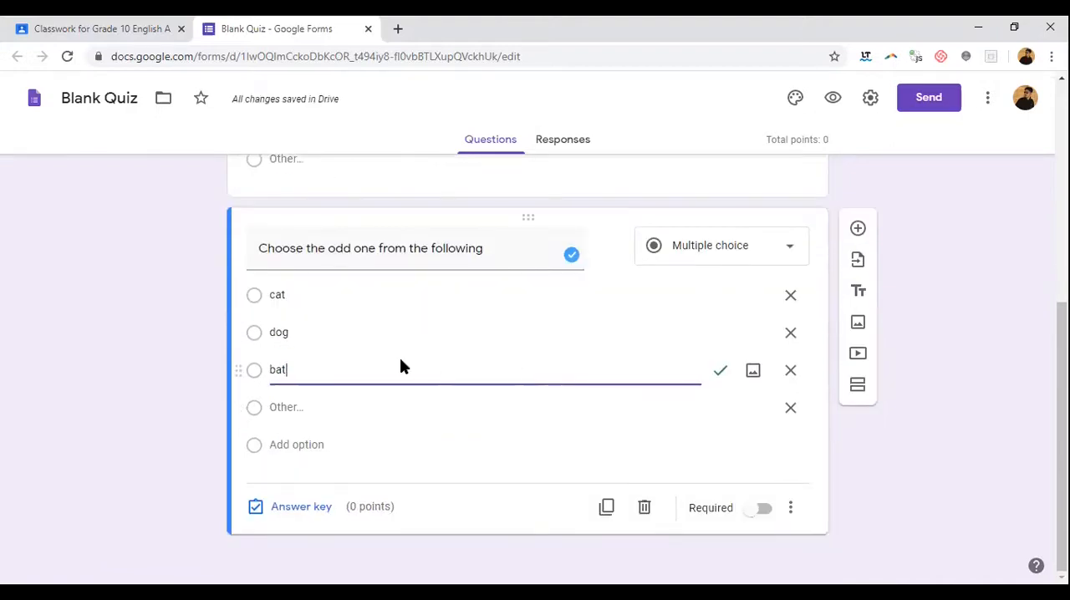
pyautogui.click(303, 508)
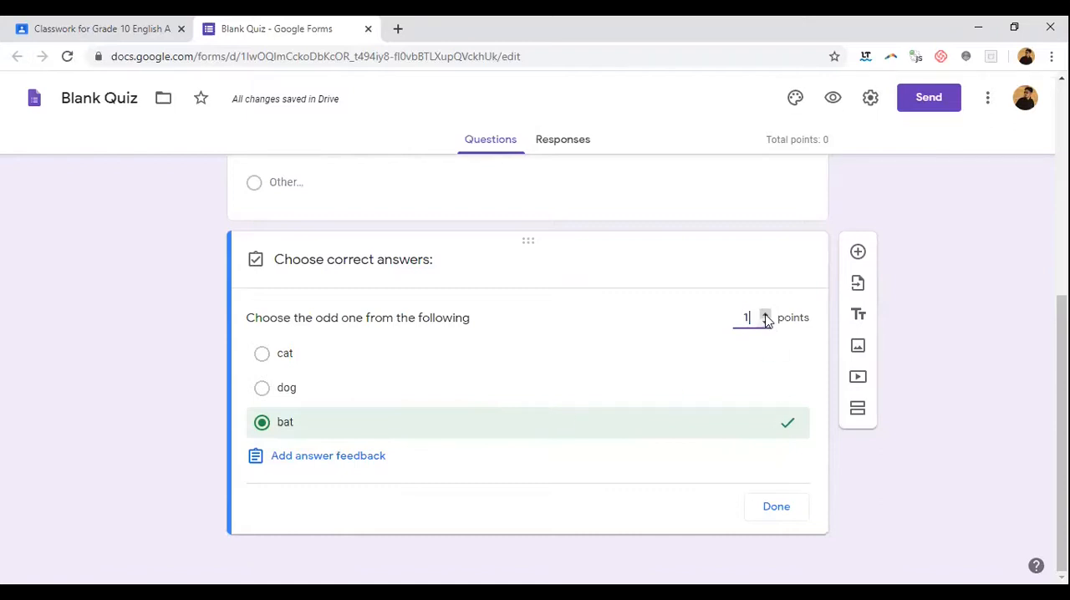
pyautogui.scroll(3, 599, 401)
pyautogui.click(608, 360)
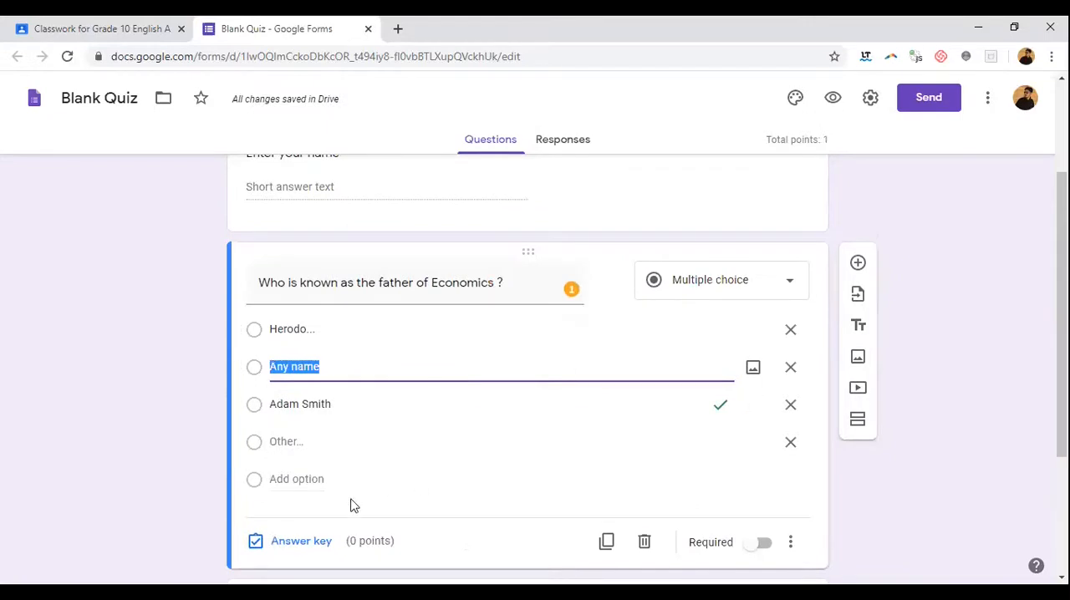
pyautogui.click(301, 542)
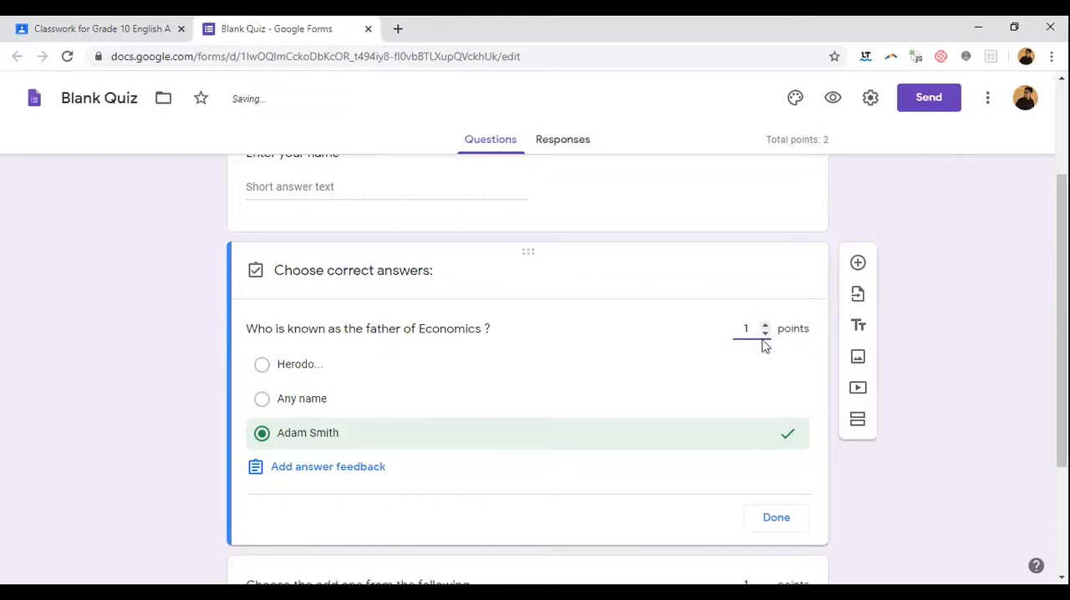
# Step: Add a new question after the Economics question and set its type to Short answer
pyautogui.scroll(-3, 753, 372)
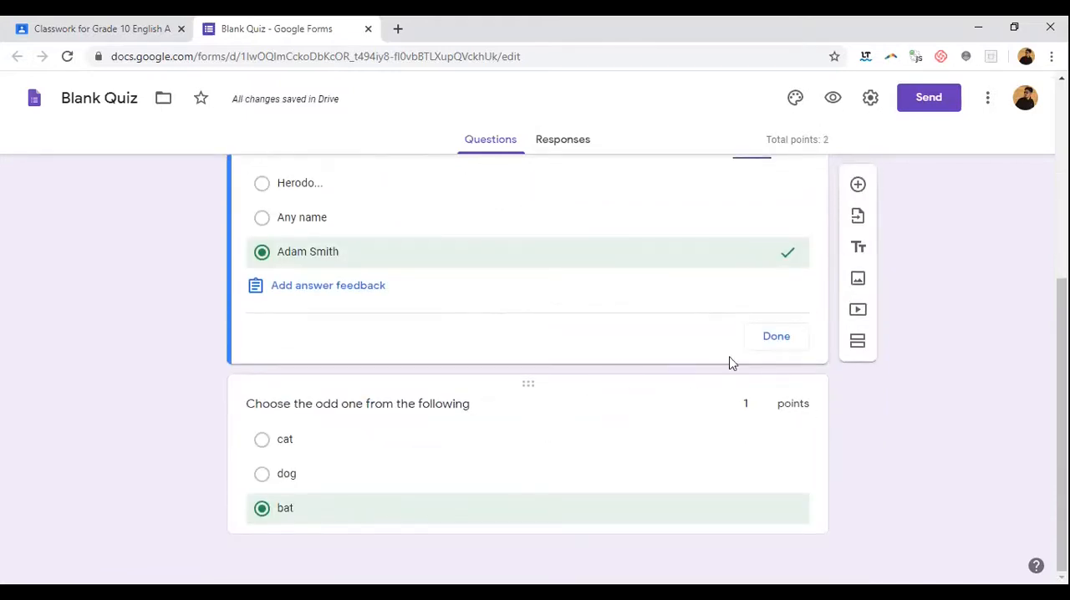
pyautogui.click(858, 185)
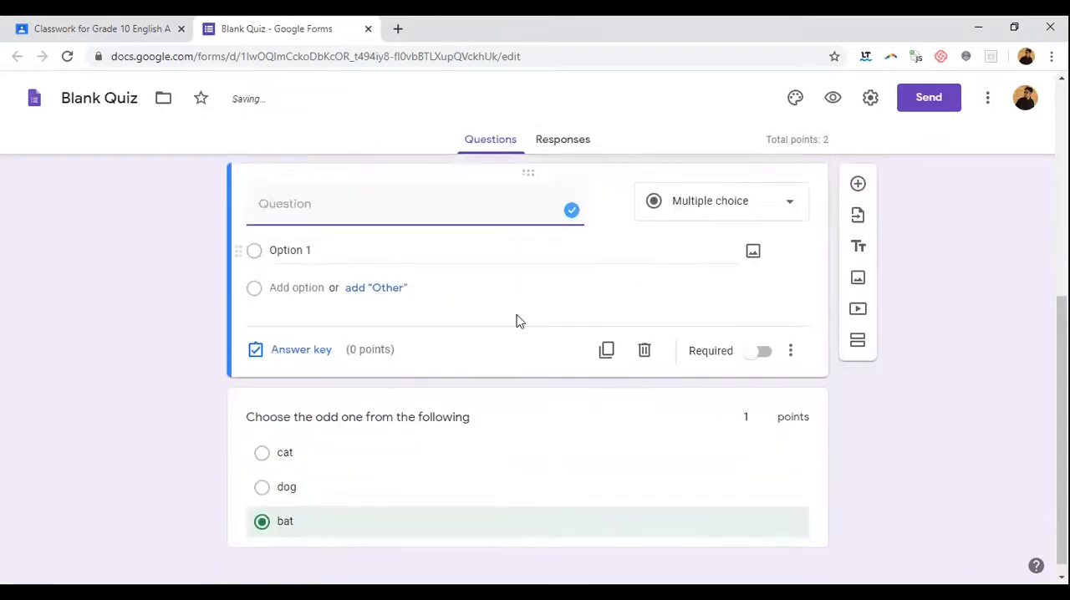
pyautogui.scroll(2, 468, 301)
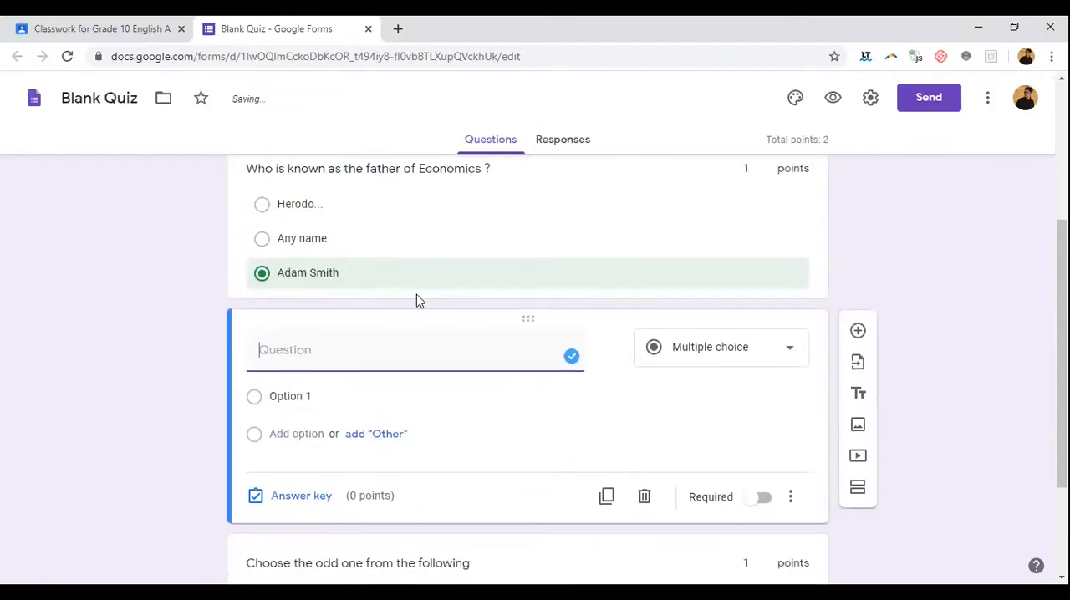
pyautogui.click(706, 348)
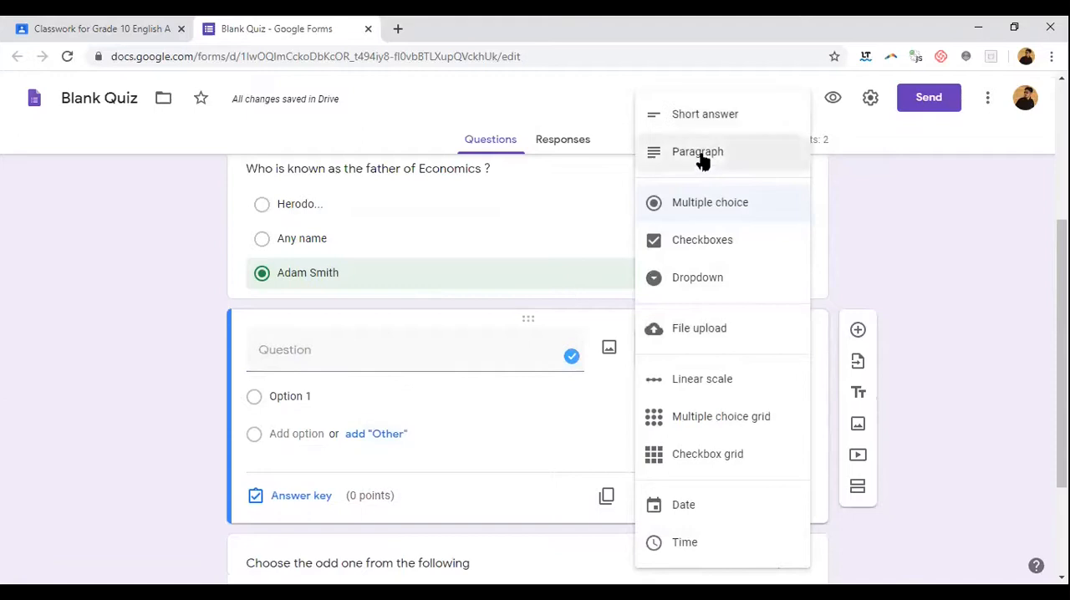
pyautogui.click(699, 119)
pyautogui.click(397, 347)
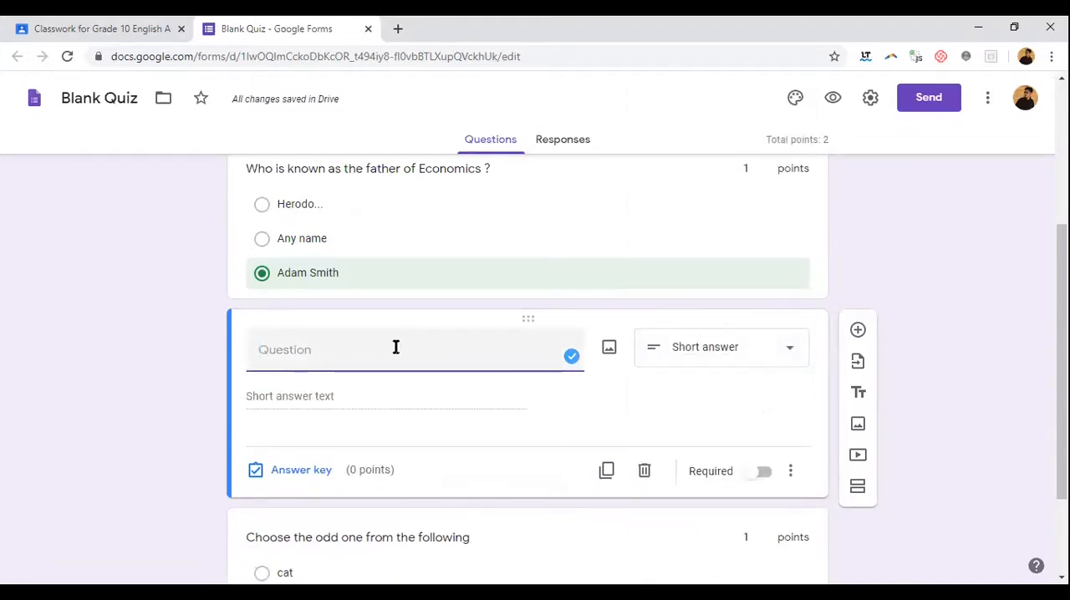
# Step: Move the new blank question below the "Choose the odd one from the following" question
pyautogui.scroll(-1, 425, 366)
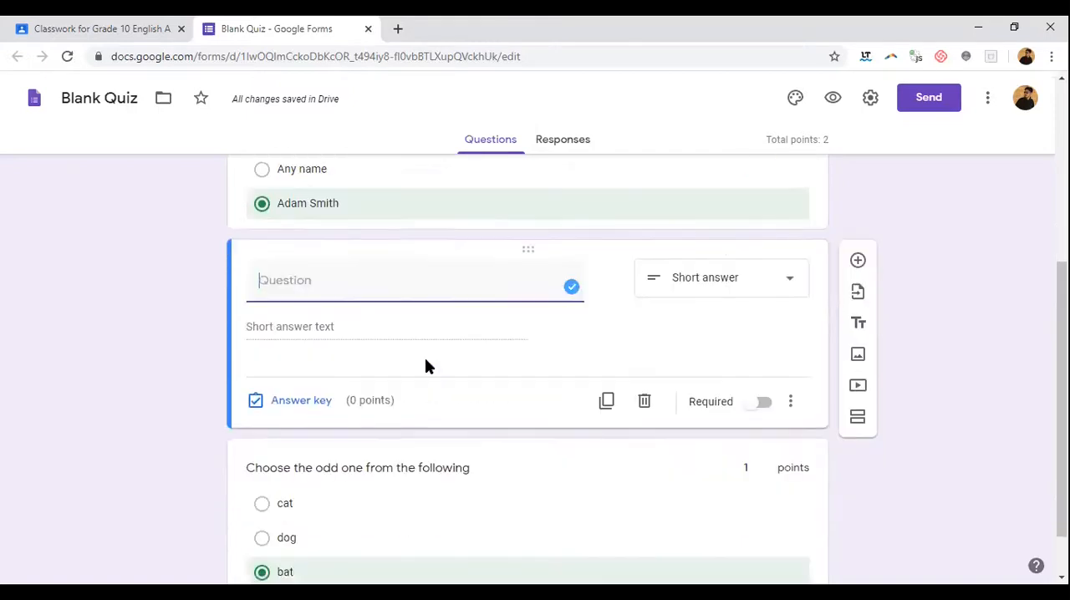
pyautogui.scroll(1, 425, 365)
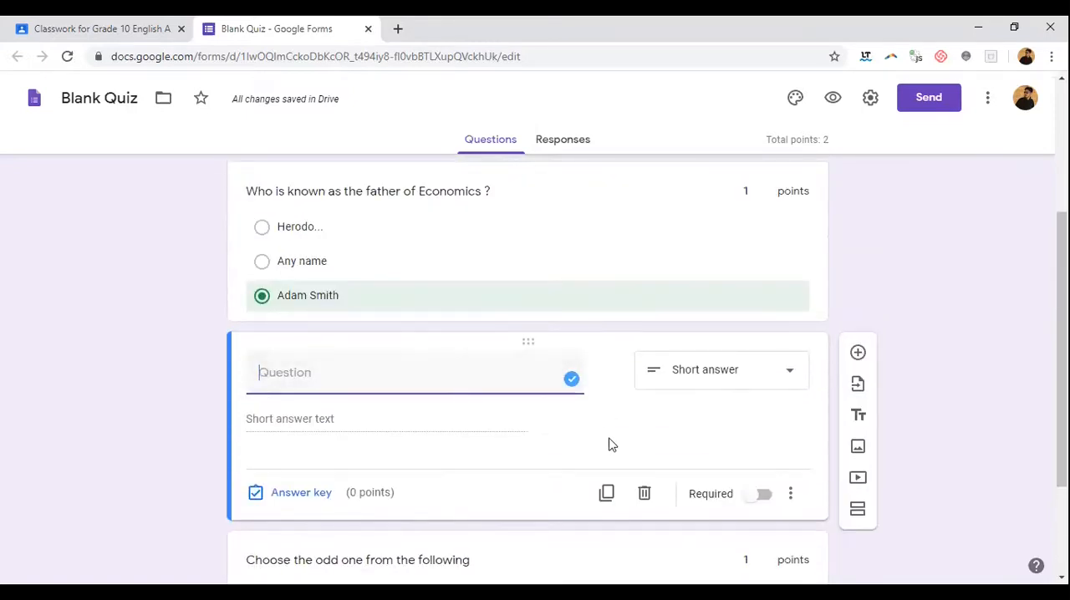
pyautogui.scroll(-2, 599, 410)
pyautogui.moveTo(527, 182); pyautogui.dragTo(527, 485)
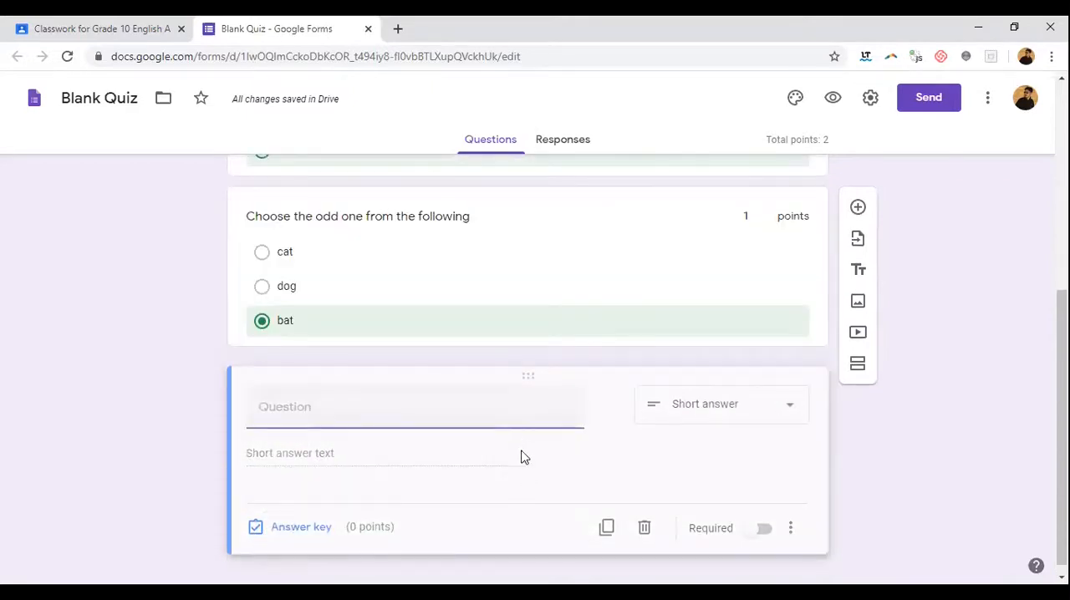
# Step: Enter "Why do we study maths ?" as the text of the last question
pyautogui.click(367, 400)
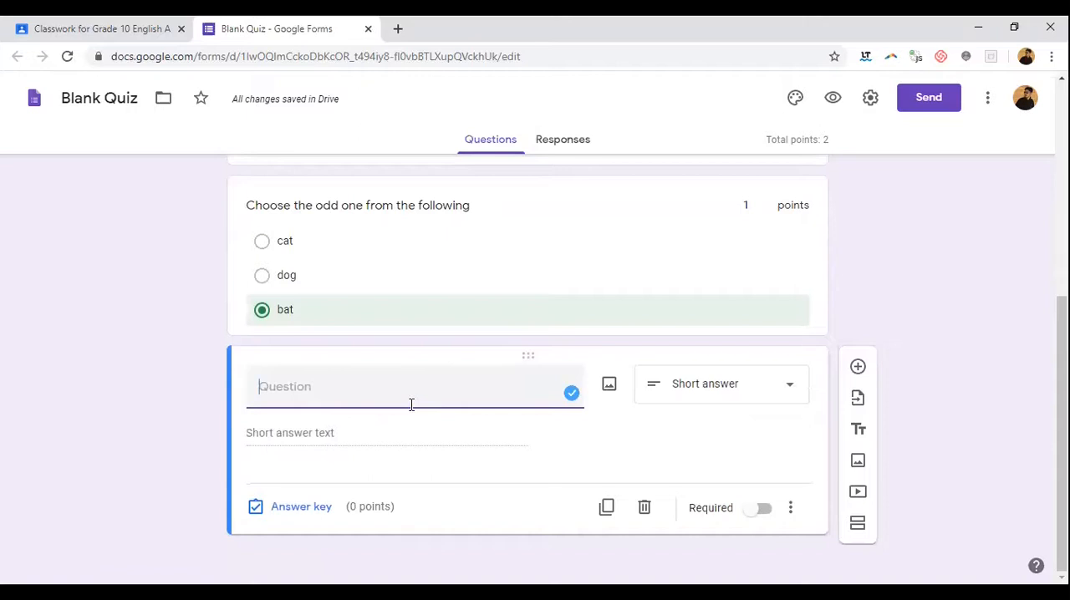
pyautogui.write('Why do we st')
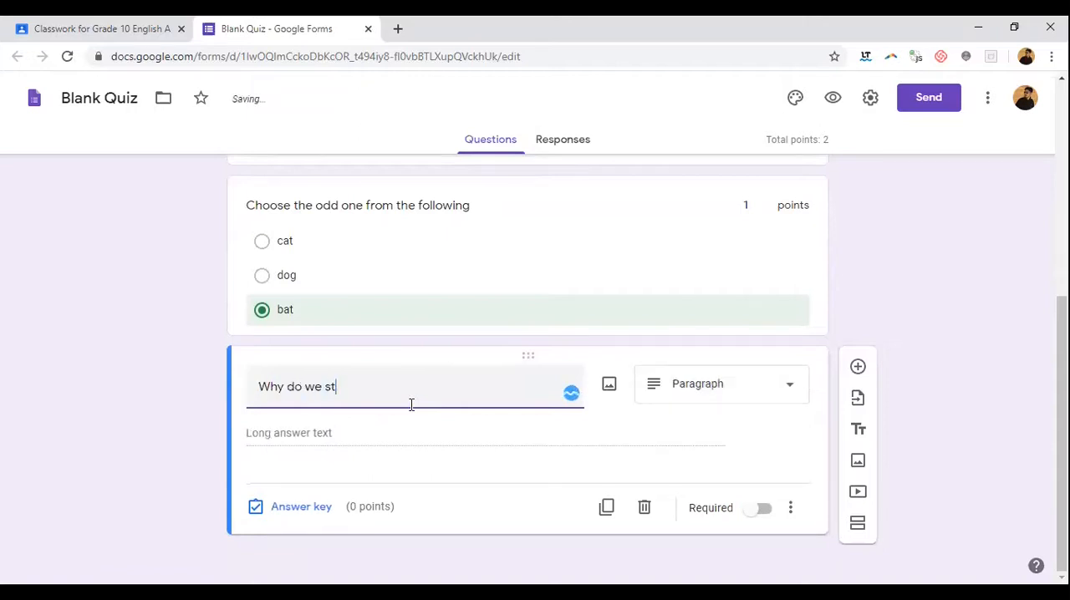
pyautogui.write('udy maths ?')
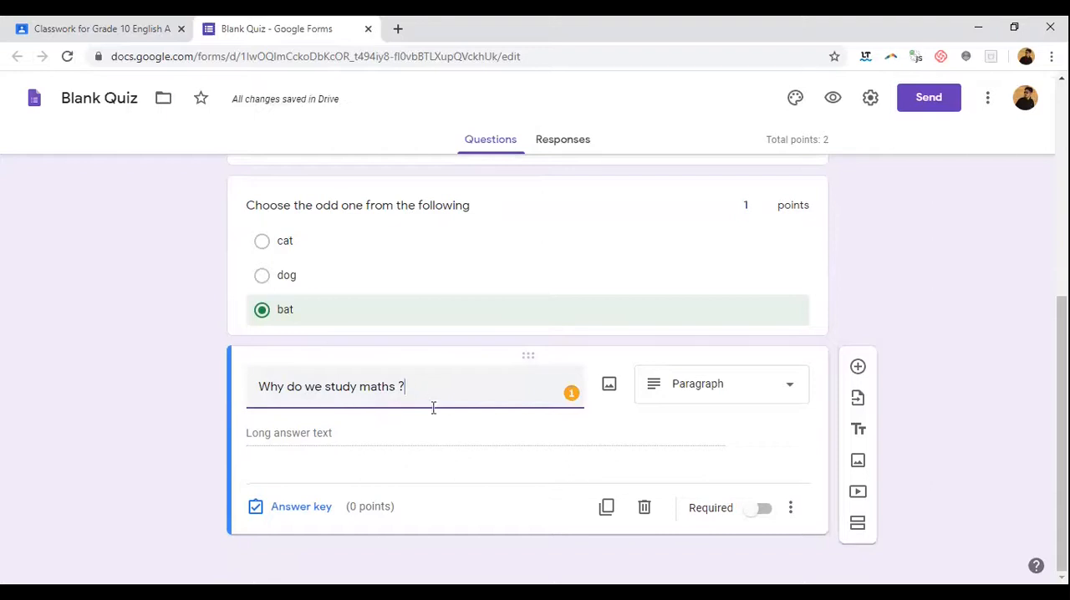
# Step: Switch the maths question to Short answer, then view its answer key and close it without adding an answer
pyautogui.click(689, 393)
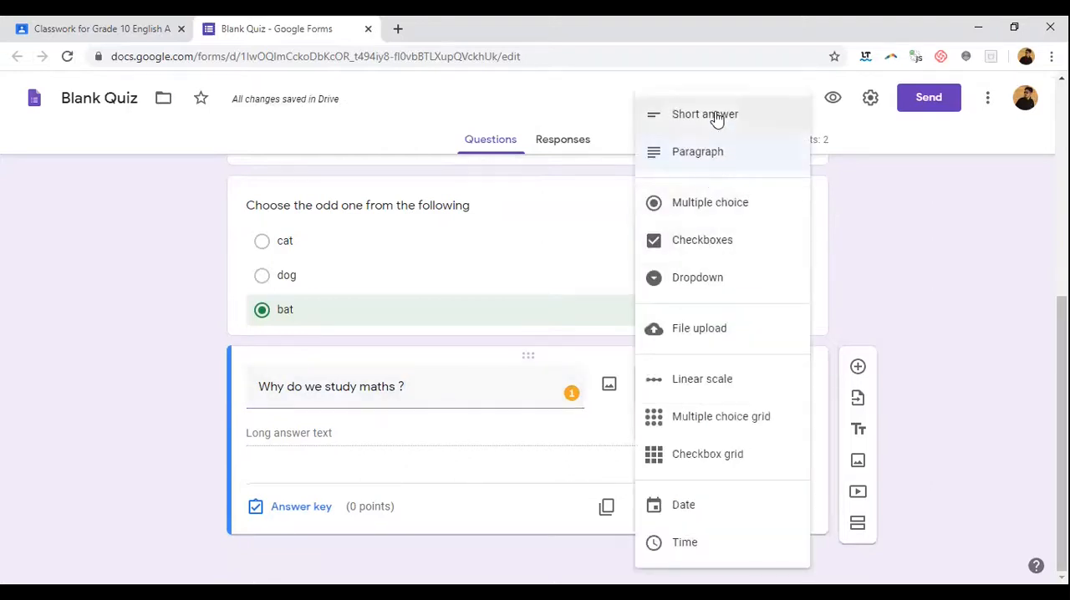
pyautogui.click(717, 117)
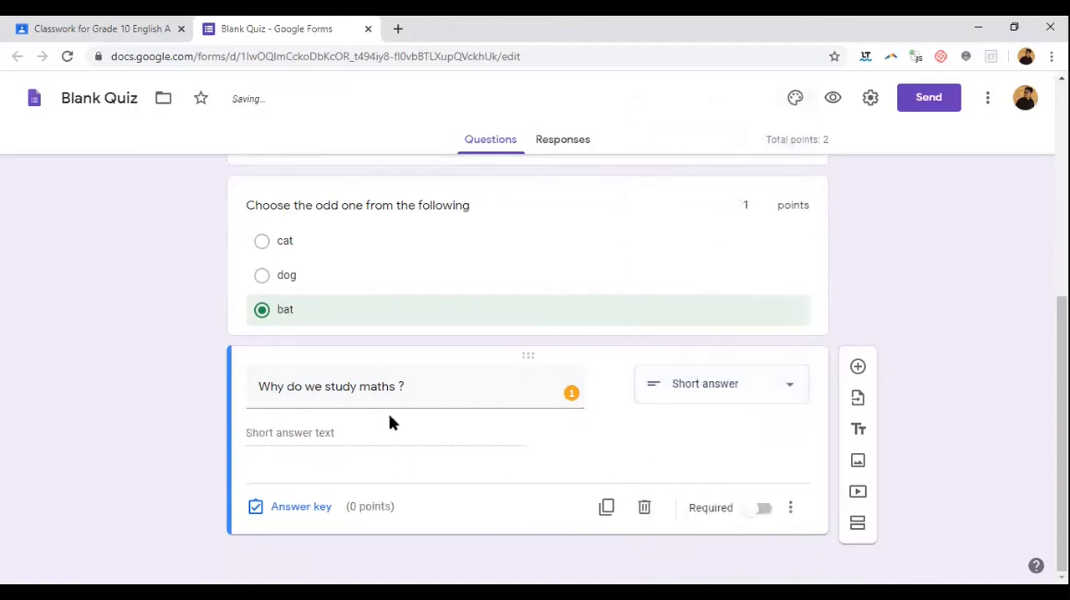
pyautogui.click(303, 508)
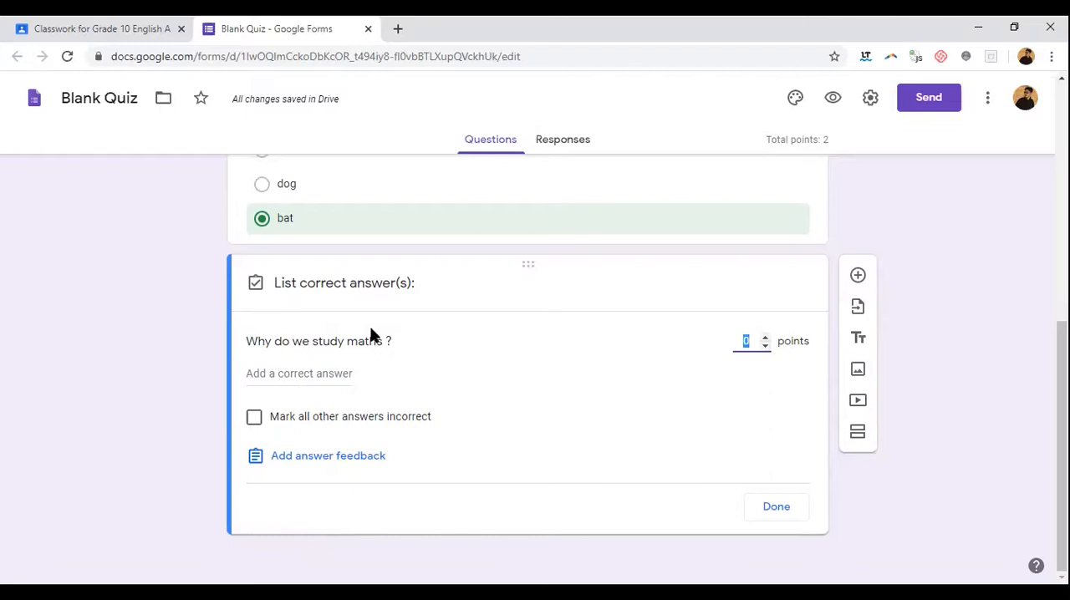
pyautogui.click(458, 320)
pyautogui.click(788, 508)
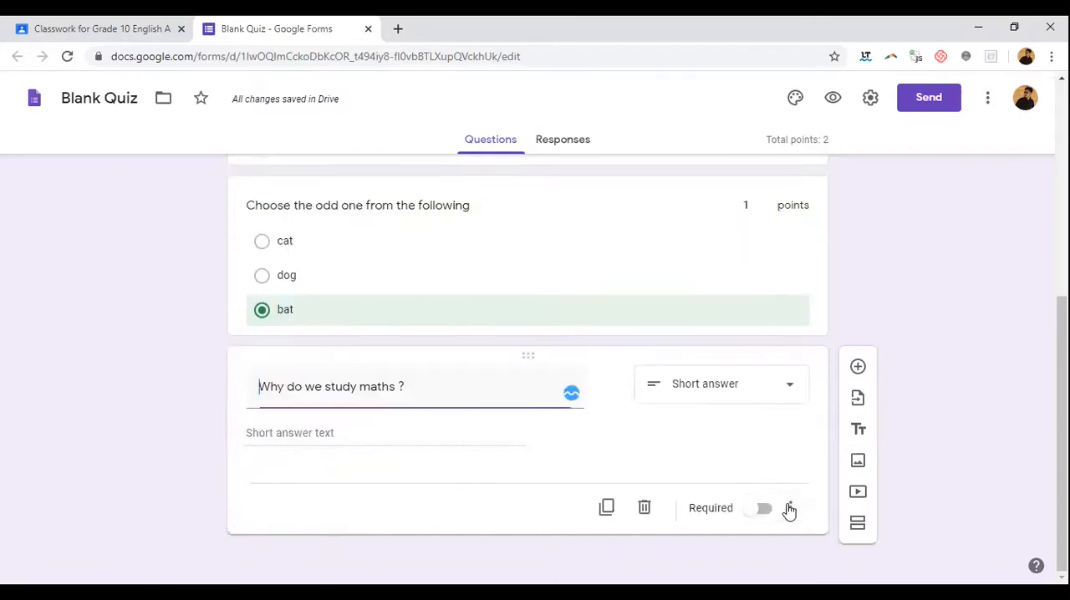
# Step: Change the maths question to Multiple choice and replace its text with "mmmm"
pyautogui.click(753, 390)
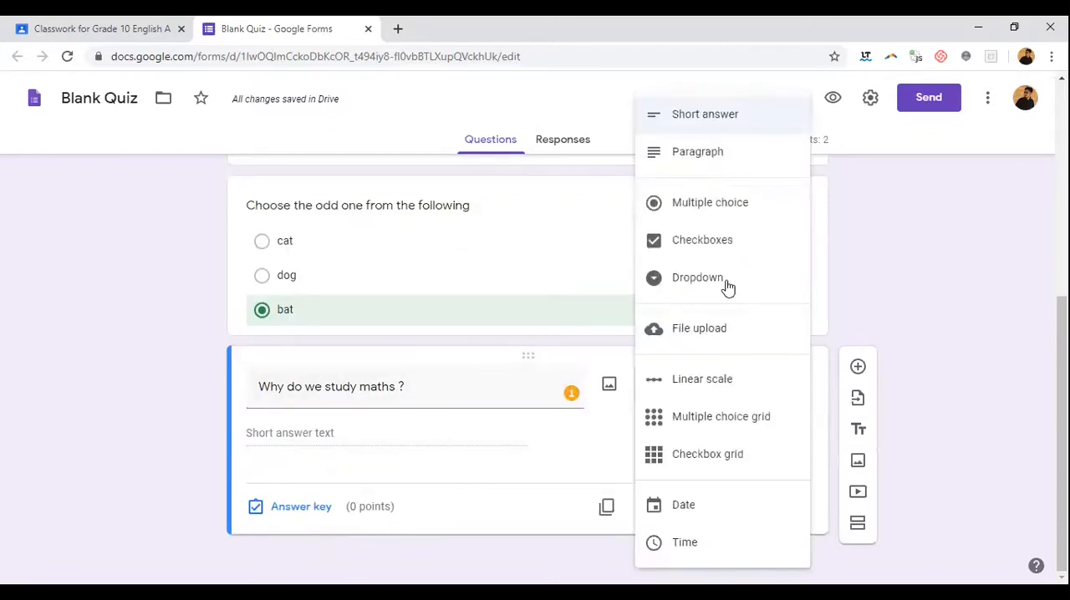
pyautogui.click(706, 205)
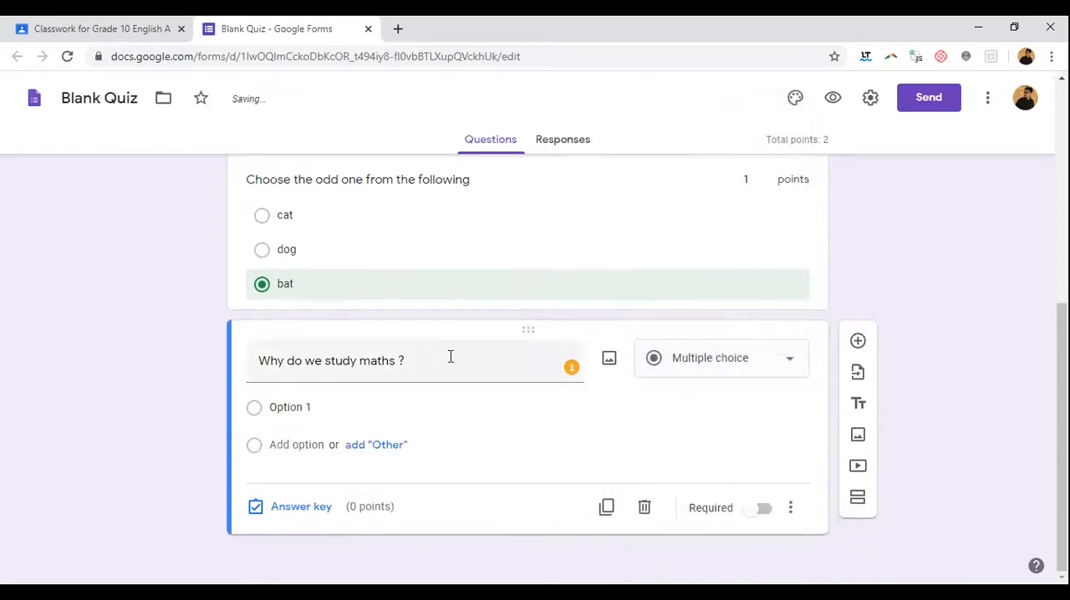
pyautogui.moveTo(398, 355); pyautogui.dragTo(224, 337)
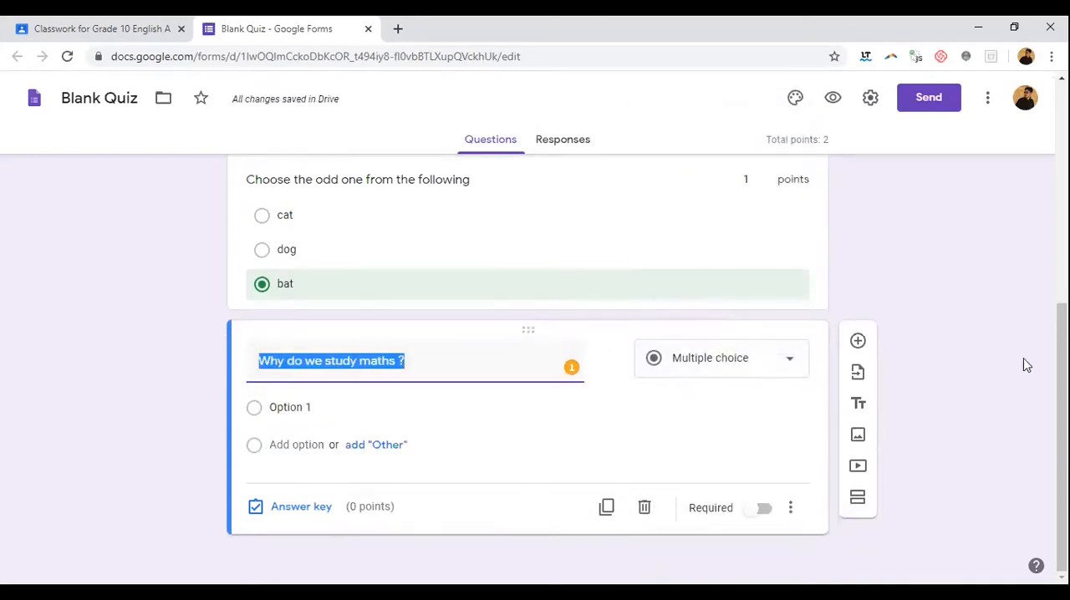
pyautogui.write('mmmm')
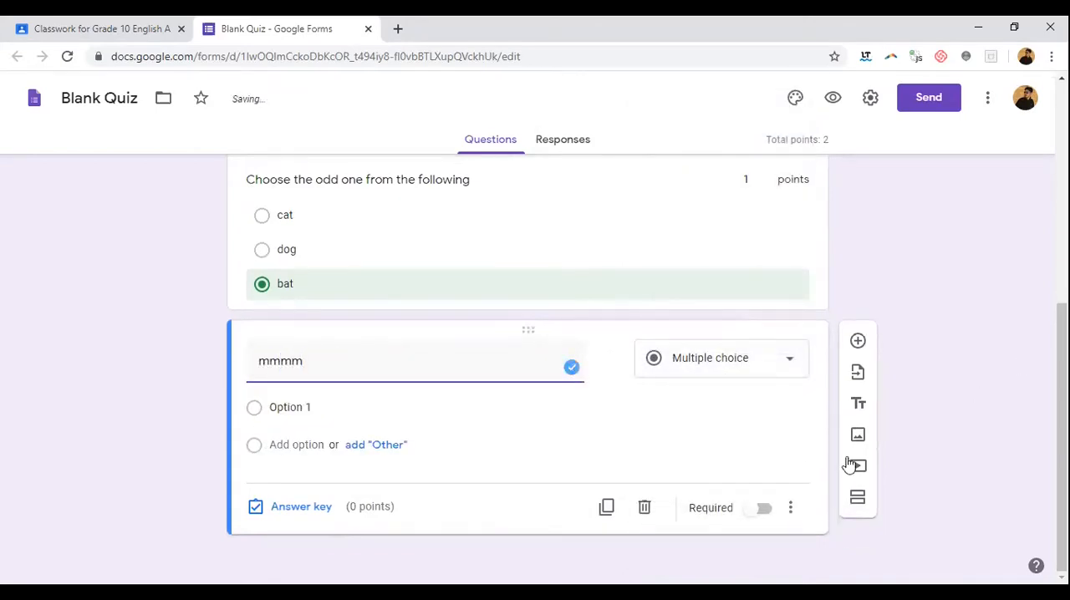
# Step: Give the "mmmm" question the options "a", "b" and "c", plus an "Other" option
pyautogui.click(420, 405)
pyautogui.click(395, 445)
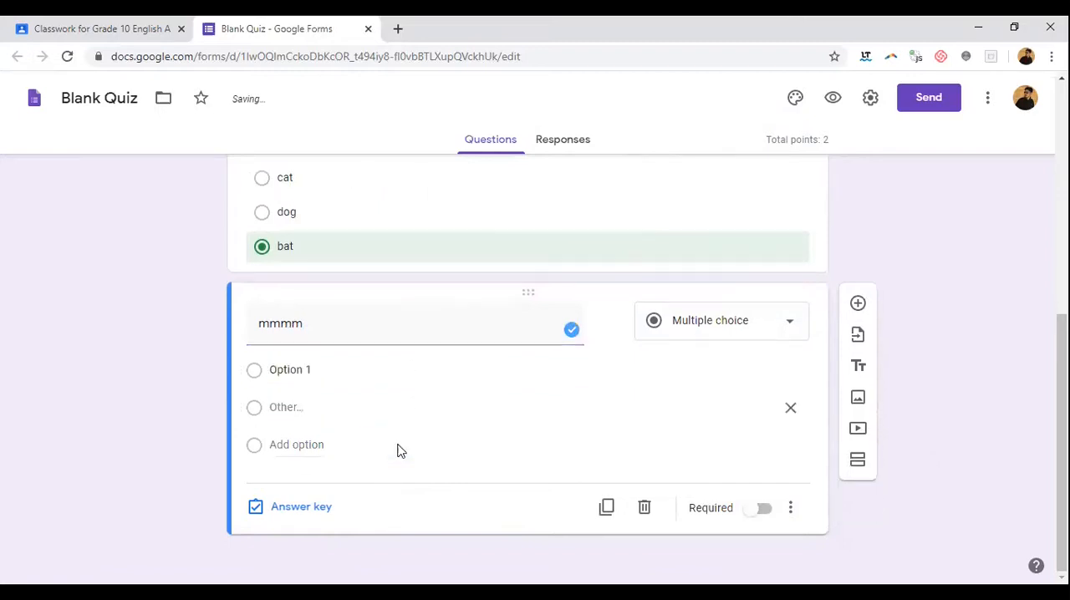
pyautogui.click(311, 454)
pyautogui.click(289, 343)
pyautogui.write('a')
pyautogui.click(306, 381)
pyautogui.write('b')
pyautogui.click(310, 454)
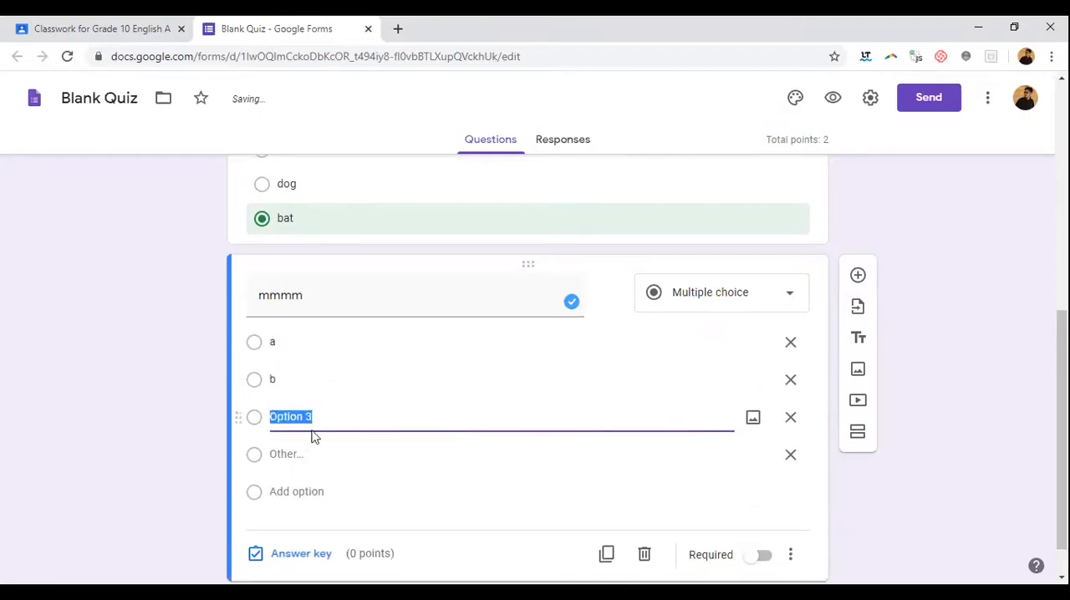
pyautogui.write('c')
# Step: Mark "a" as the correct answer in the "mmmm" question's answer key
pyautogui.click(325, 553)
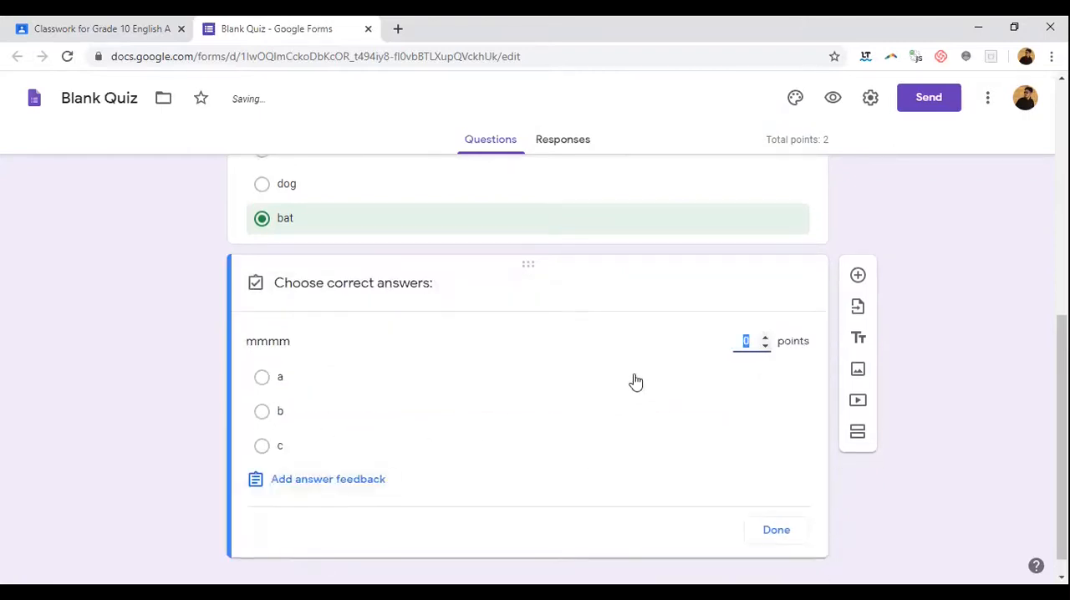
pyautogui.click(696, 377)
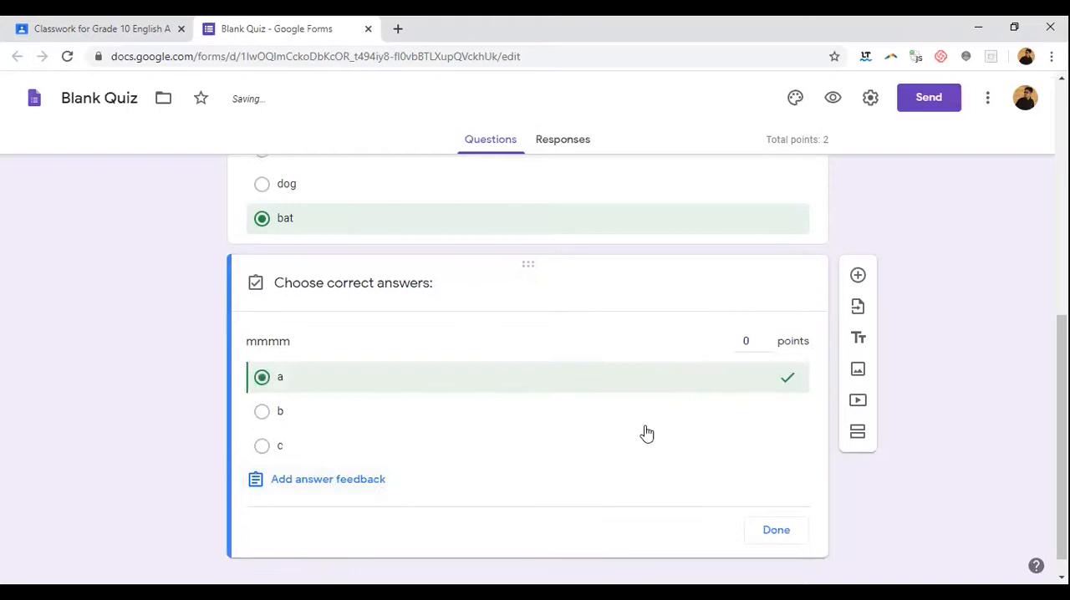
pyautogui.click(757, 522)
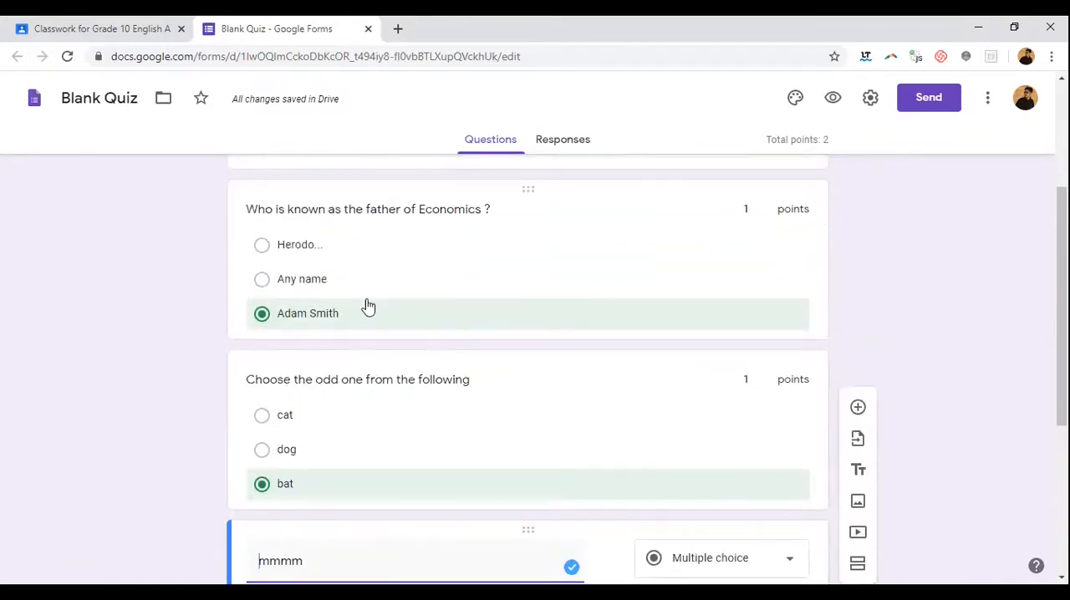
pyautogui.scroll(3, 432, 358)
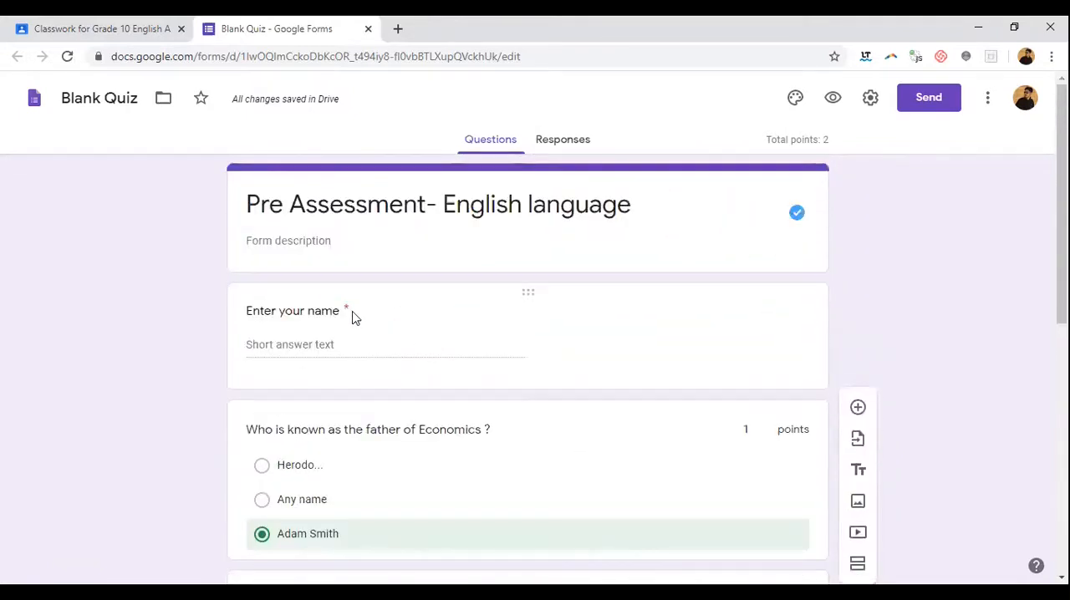
pyautogui.scroll(-5, 541, 350)
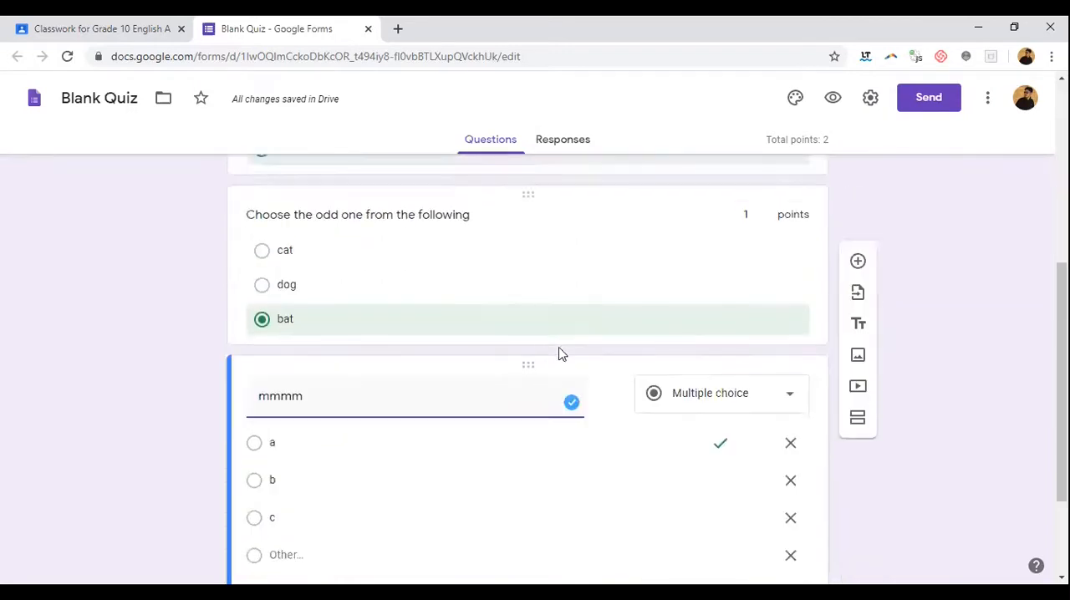
# Step: Shorten the quiz form's share link, copy it to the clipboard, and close the sharing dialog
pyautogui.scroll(4, 562, 355)
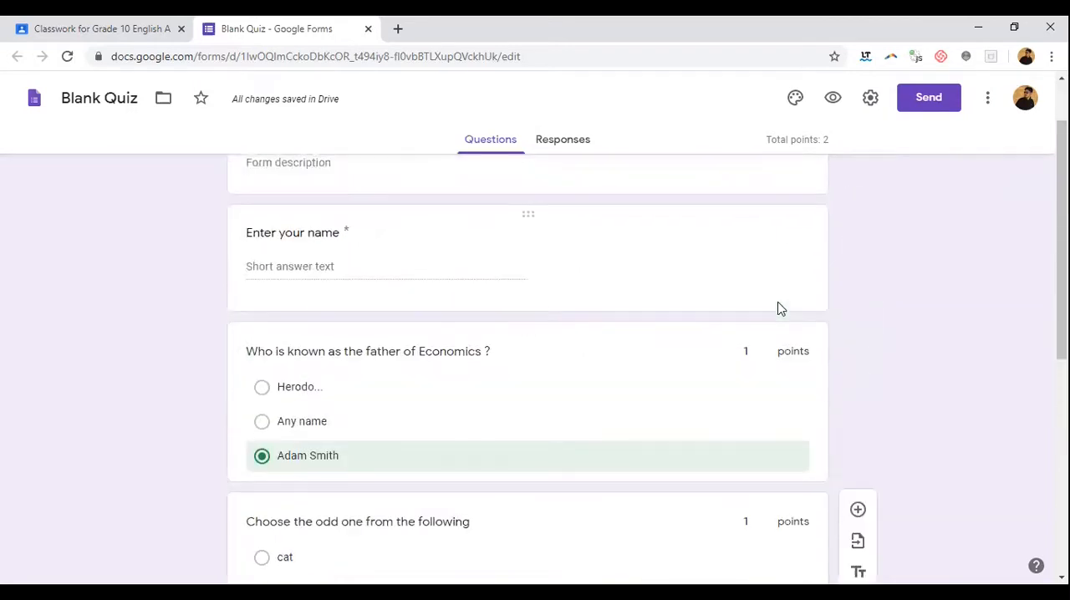
pyautogui.click(931, 98)
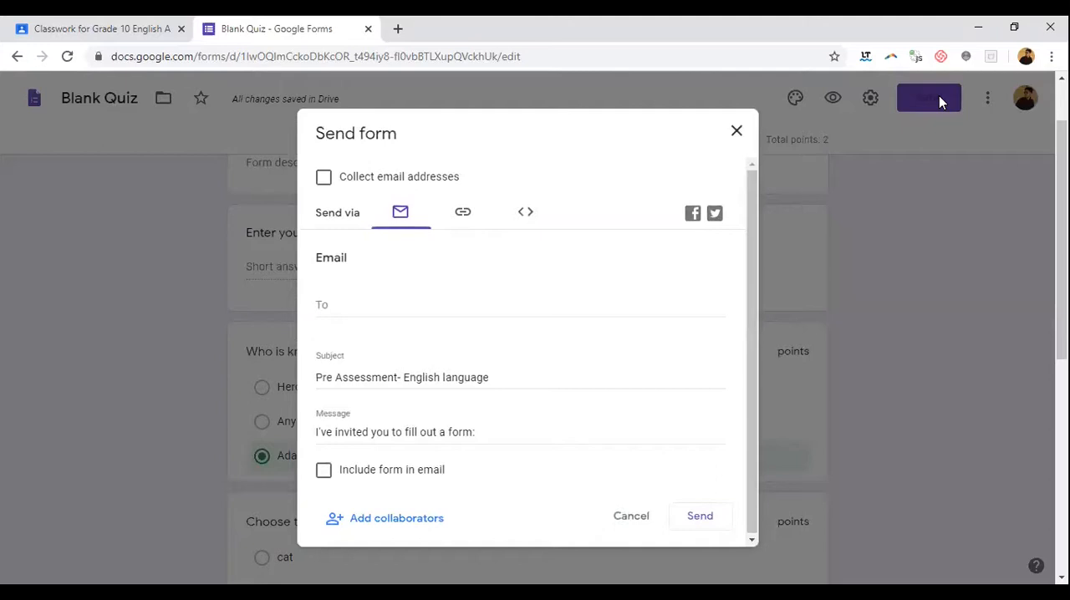
pyautogui.click(462, 217)
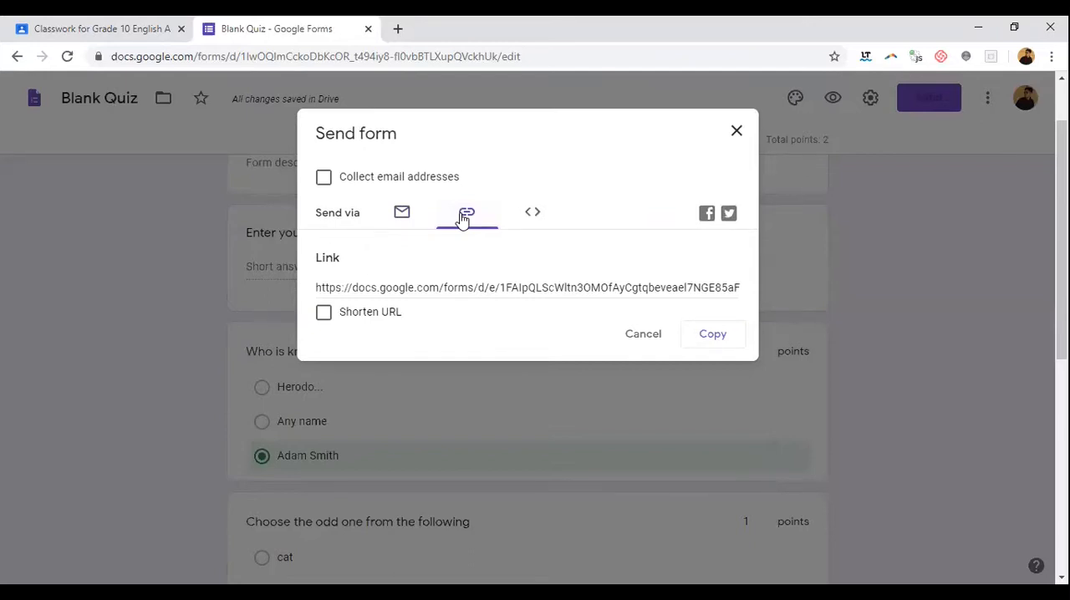
pyautogui.click(324, 316)
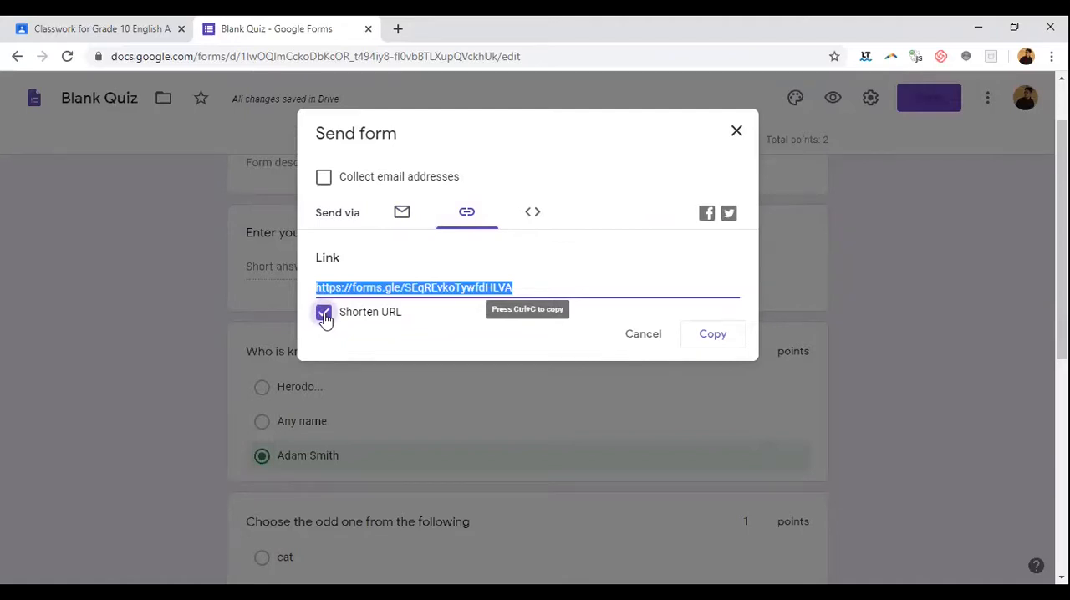
pyautogui.rightClick(491, 288)
pyautogui.click(507, 305)
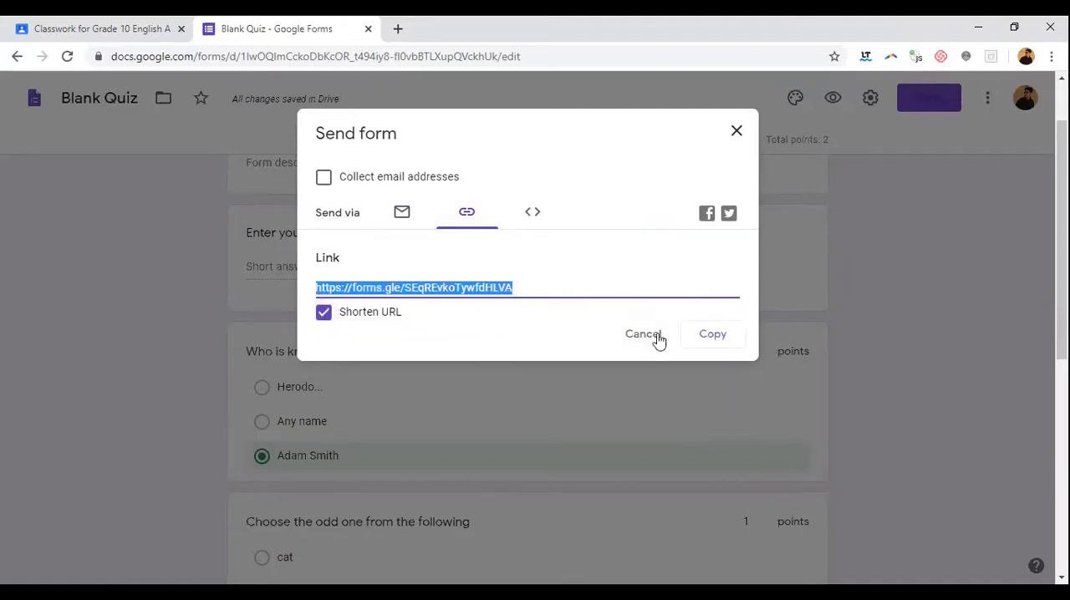
pyautogui.click(698, 339)
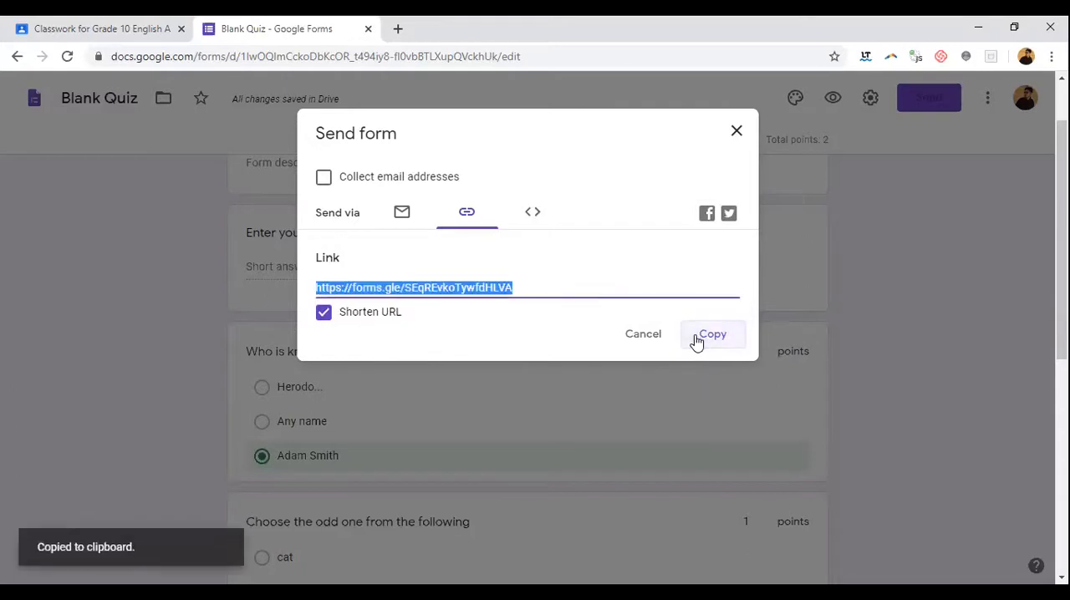
pyautogui.click(736, 131)
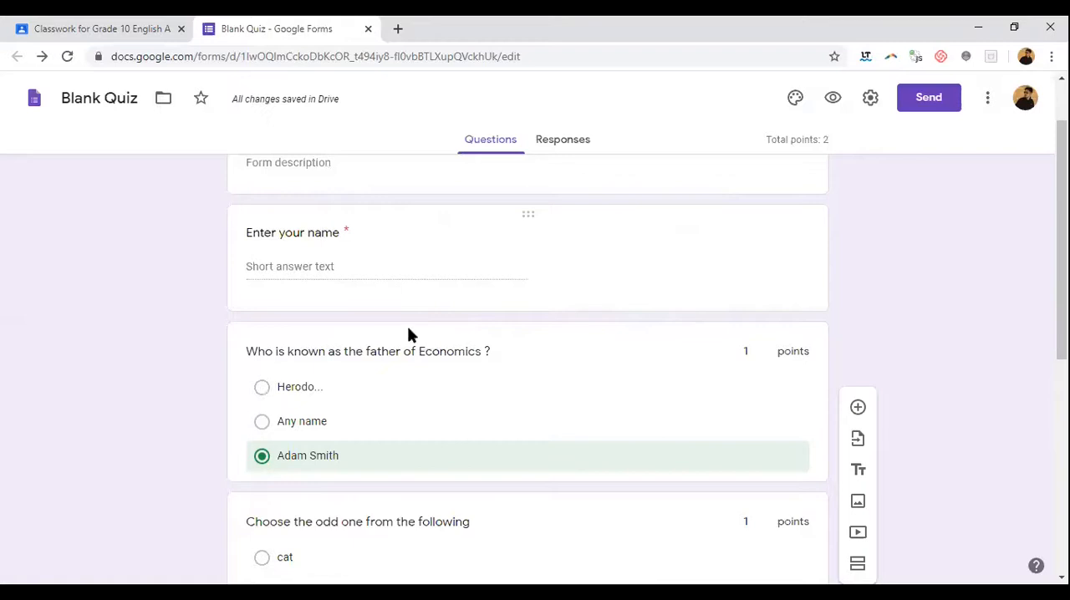
# Step: Close the quiz editor and save the Pre Assessment assignment in Classroom as a draft
pyautogui.click(107, 23)
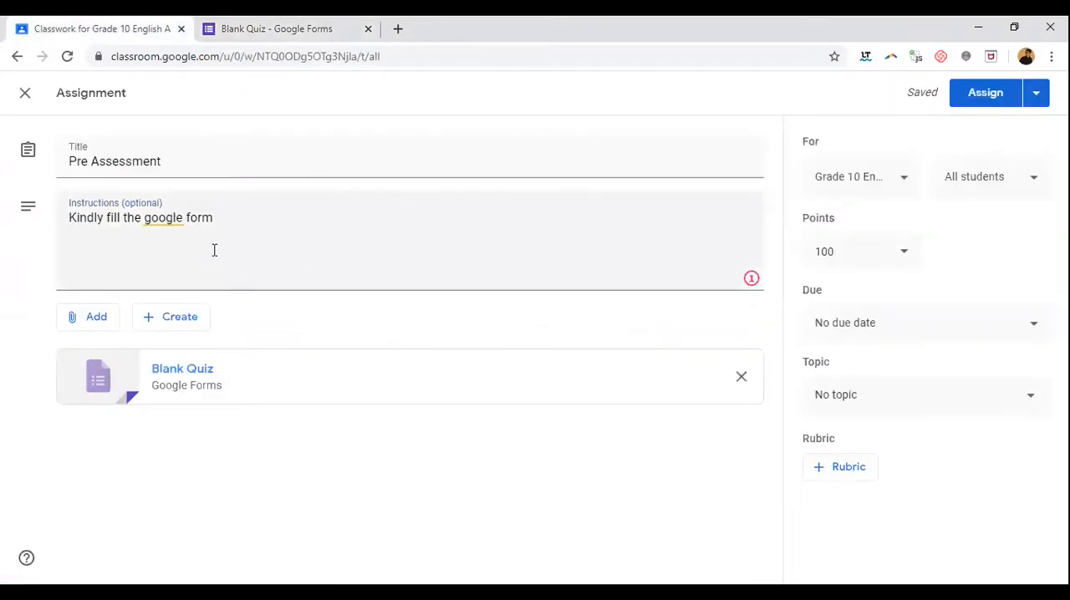
pyautogui.click(276, 29)
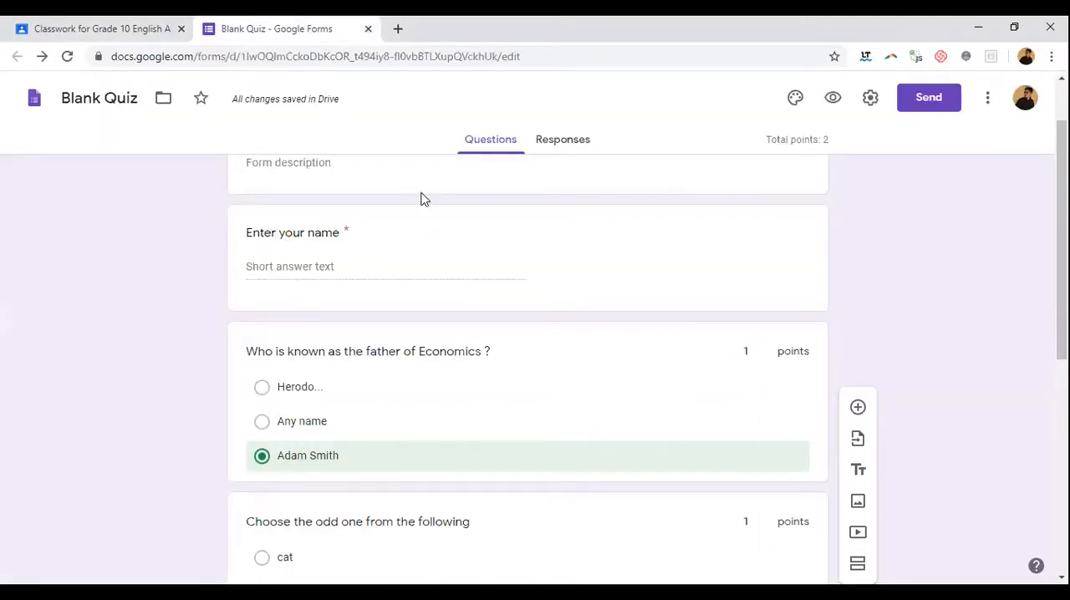
pyautogui.click(122, 30)
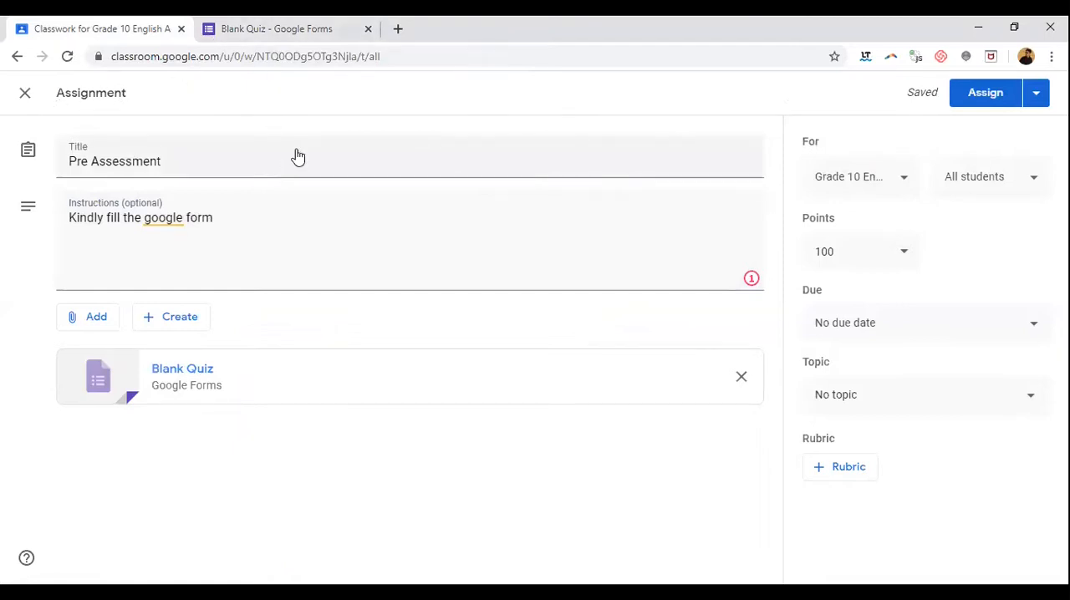
pyautogui.click(266, 33)
pyautogui.hotkey('ctrl', 'w')
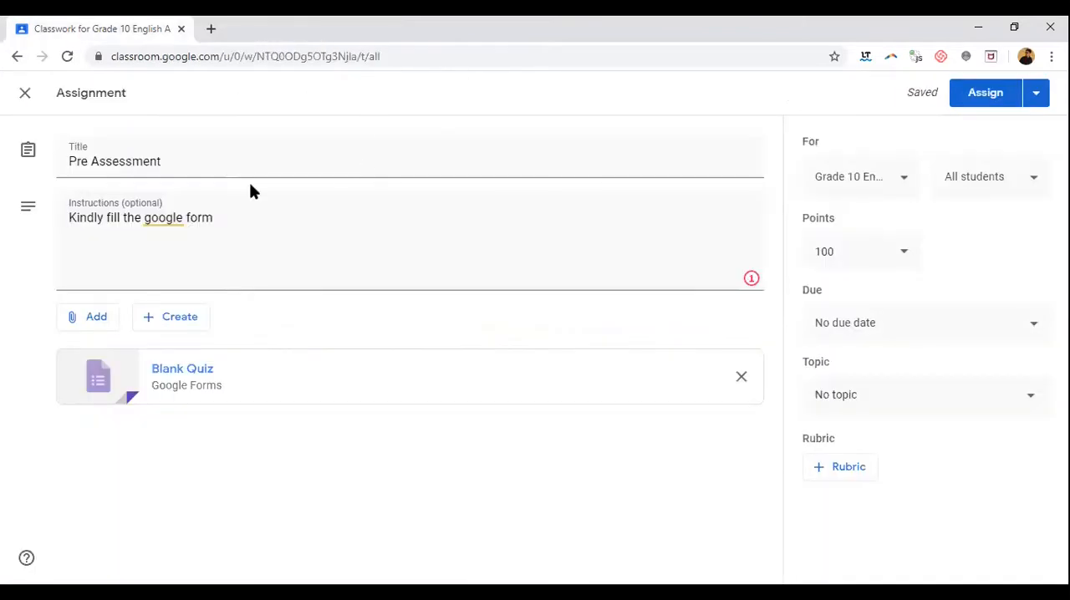
pyautogui.click(1038, 95)
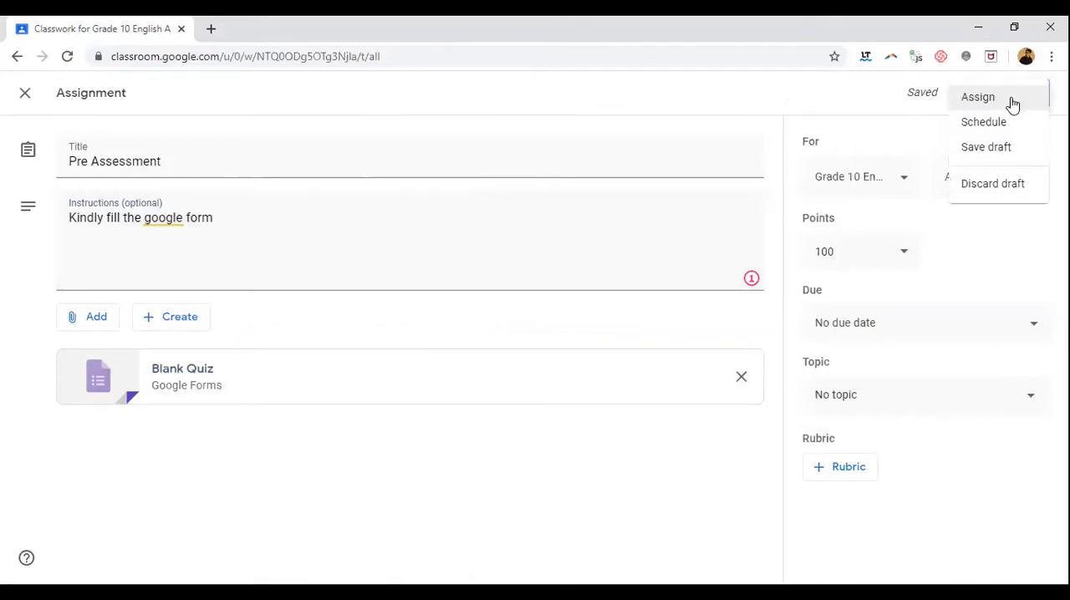
pyautogui.click(1029, 150)
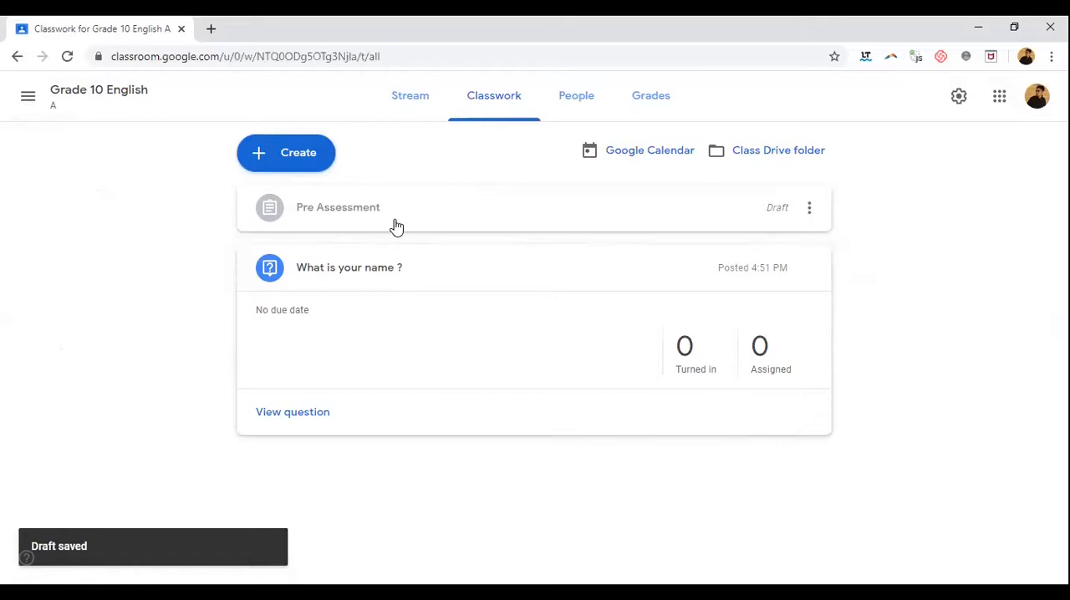
# Step: Reopen the Pre Assessment draft for editing and assign it to all students
pyautogui.click(812, 208)
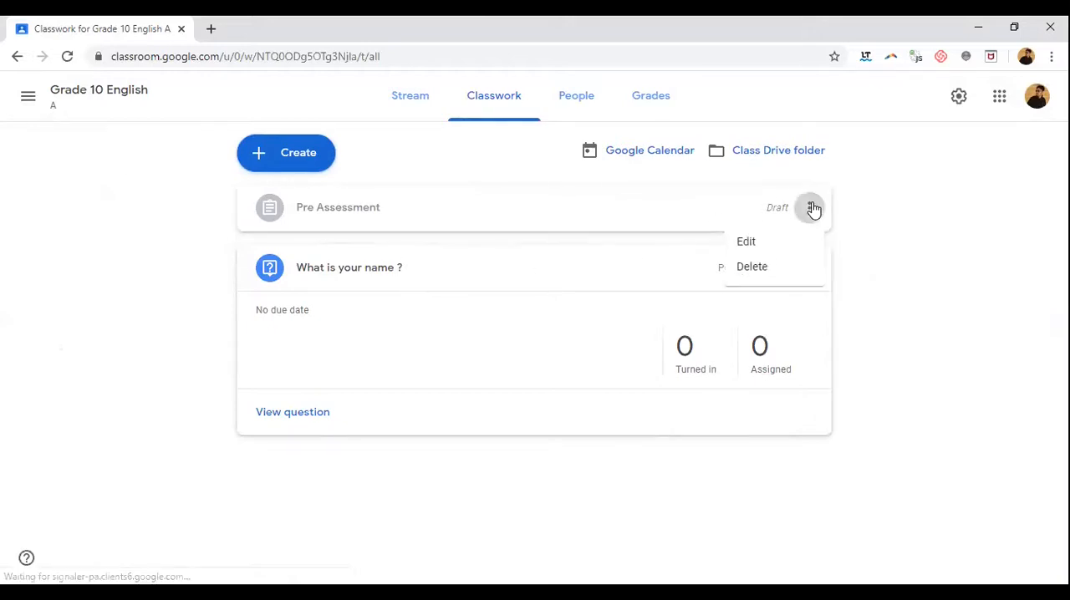
pyautogui.click(787, 244)
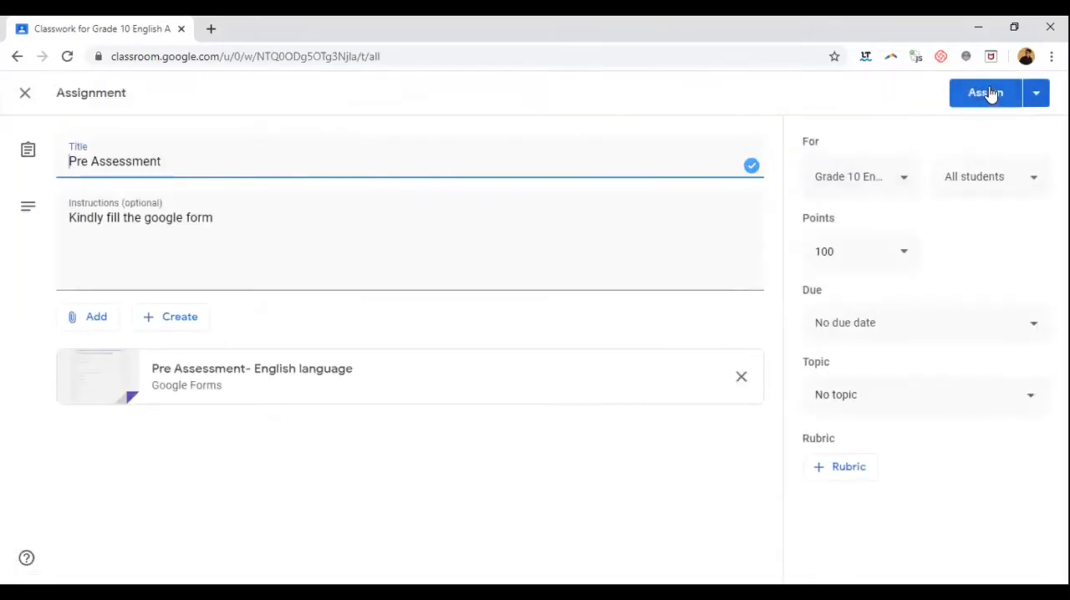
pyautogui.click(988, 95)
pyautogui.click(627, 371)
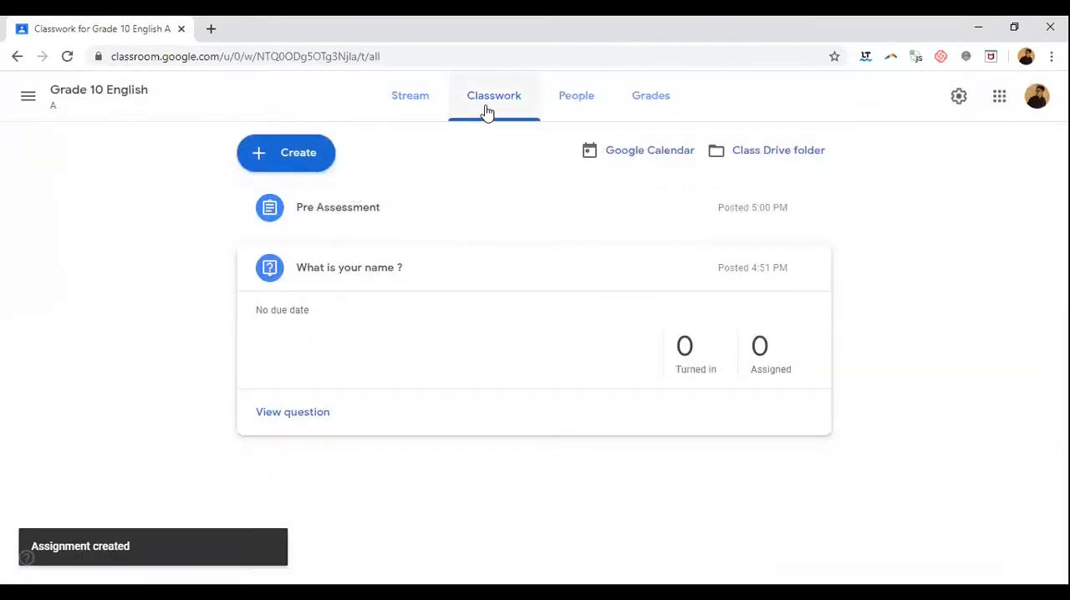
# Step: Open the form attached to the posted Pre Assessment assignment and enter the respondent's full name
pyautogui.click(376, 214)
pyautogui.click(422, 352)
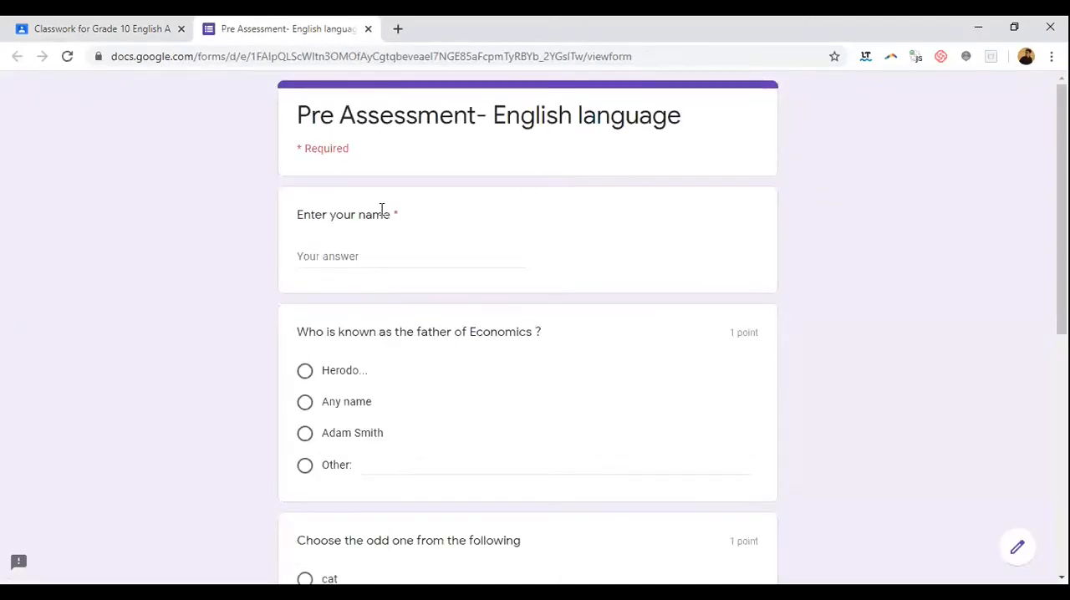
pyautogui.click(374, 256)
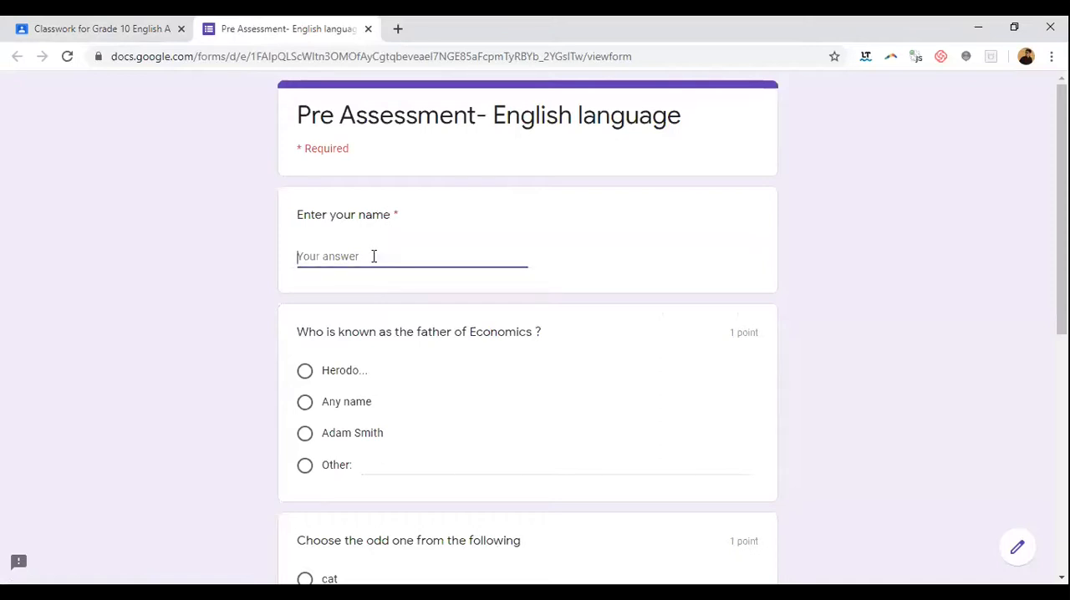
pyautogui.write('Sha')
pyautogui.press('BackSpace')
pyautogui.write('A')
# Step: Answer the three quiz questions with "Adam Smith", "bat" and "a", and submit the response
pyautogui.scroll(-1, 412, 305)
pyautogui.click(354, 357)
pyautogui.scroll(-3, 465, 332)
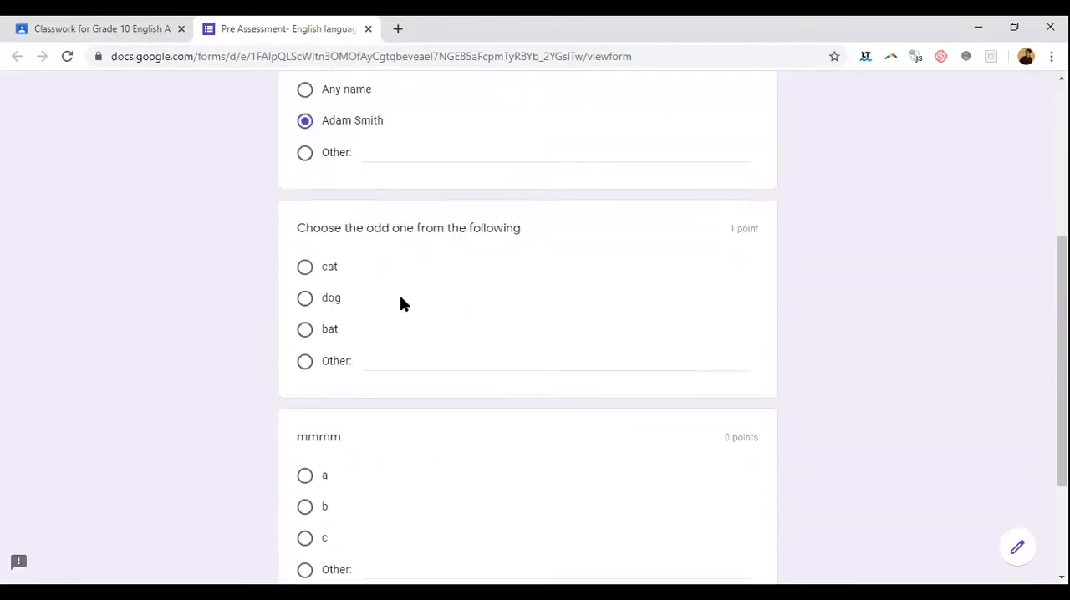
pyautogui.click(331, 335)
pyautogui.scroll(-1, 575, 313)
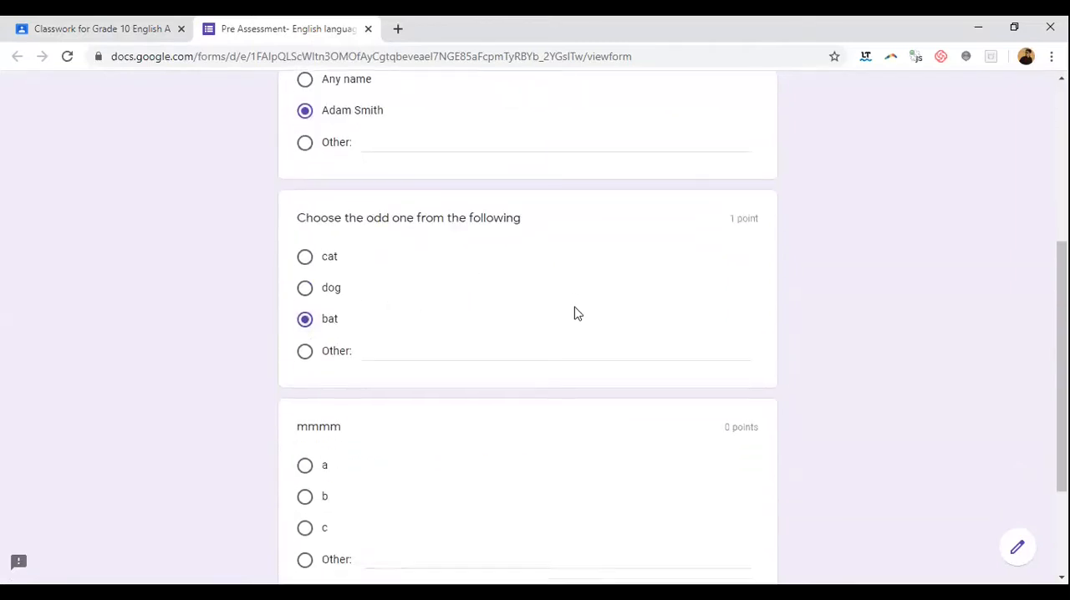
pyautogui.scroll(-1, 405, 268)
pyautogui.click(325, 306)
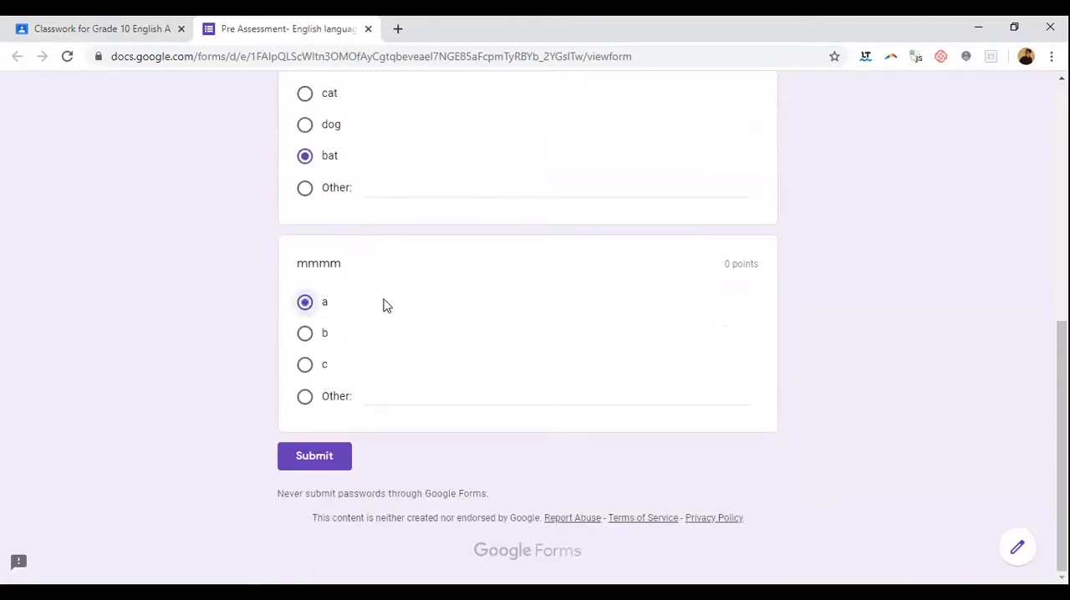
pyautogui.click(331, 465)
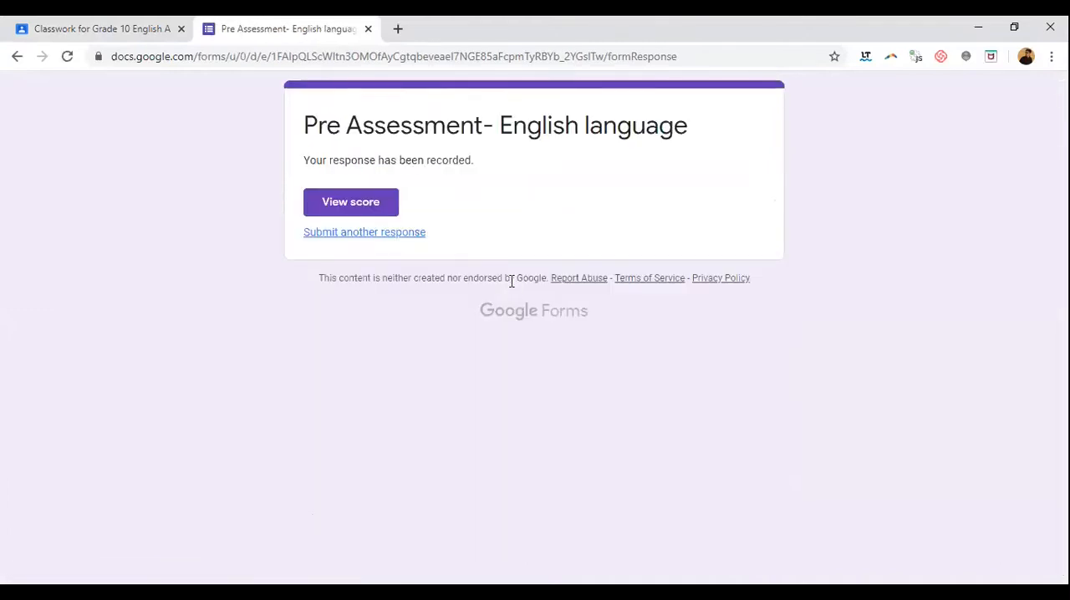
# Step: View the submitted response's score and review the total points and the marking of each answer
pyautogui.click(339, 205)
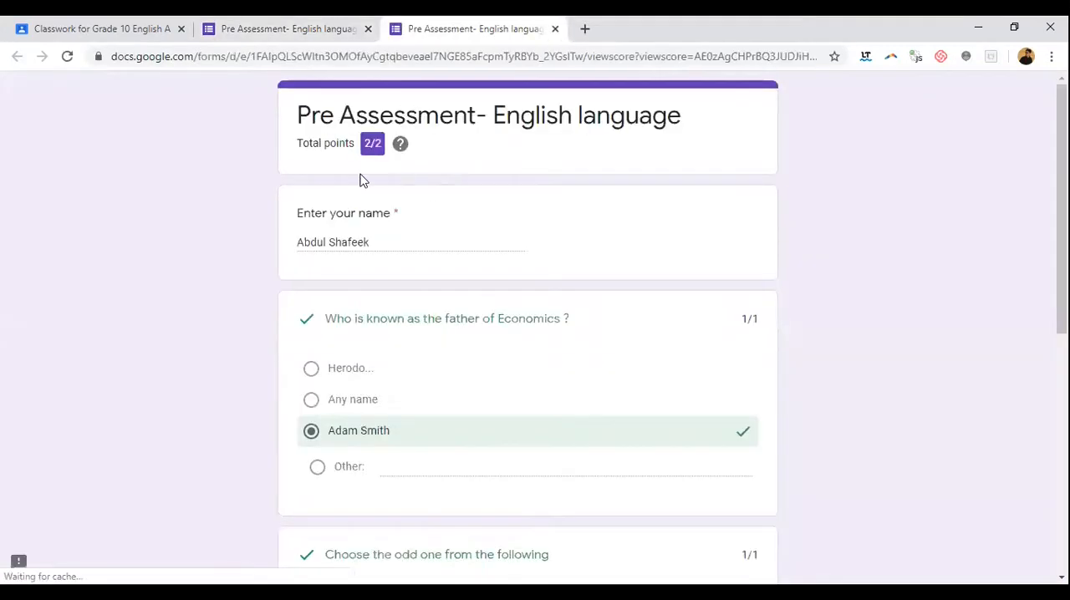
pyautogui.scroll(-5, 456, 266)
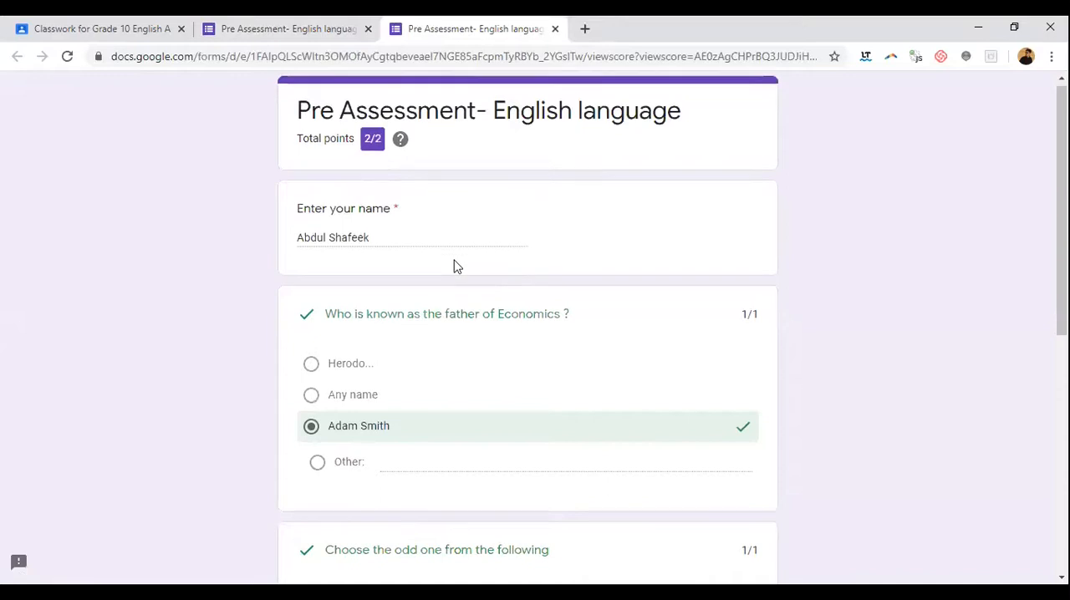
pyautogui.scroll(-1, 457, 265)
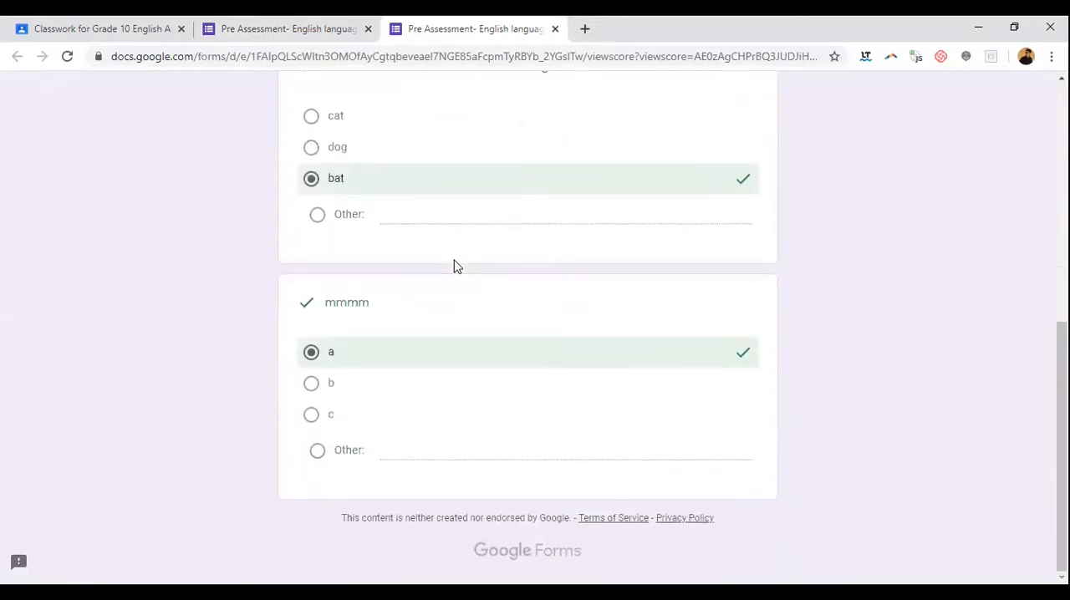
pyautogui.scroll(5, 456, 266)
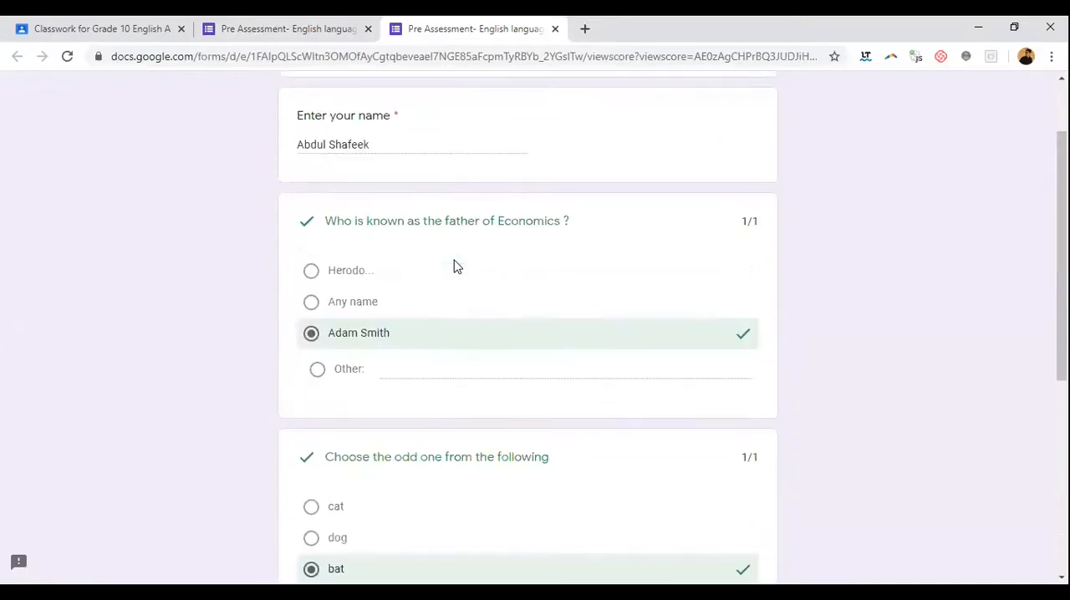
pyautogui.scroll(-4, 719, 267)
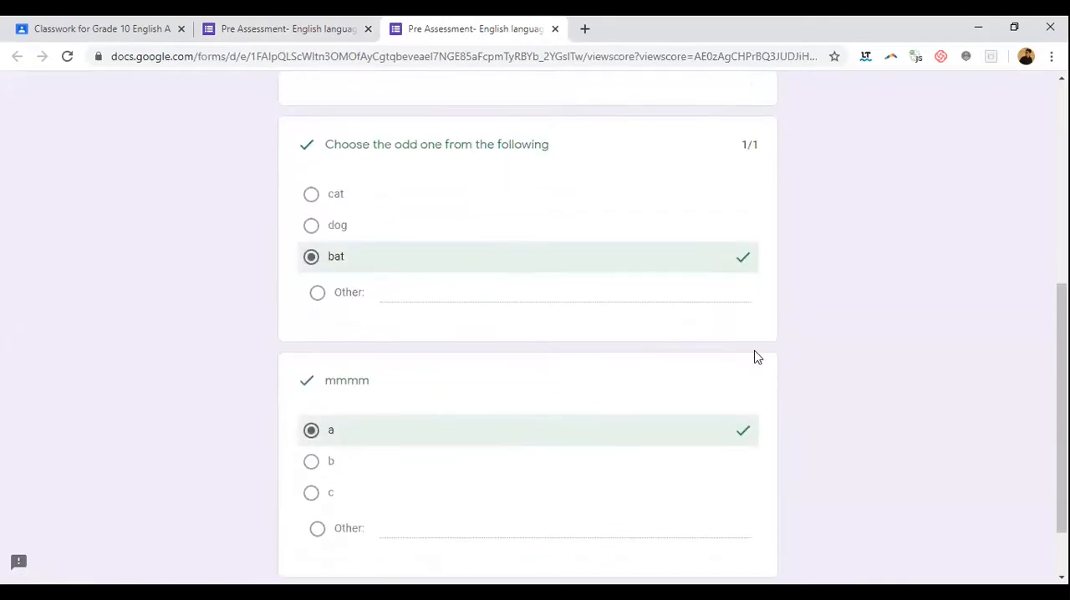
pyautogui.scroll(-1, 736, 359)
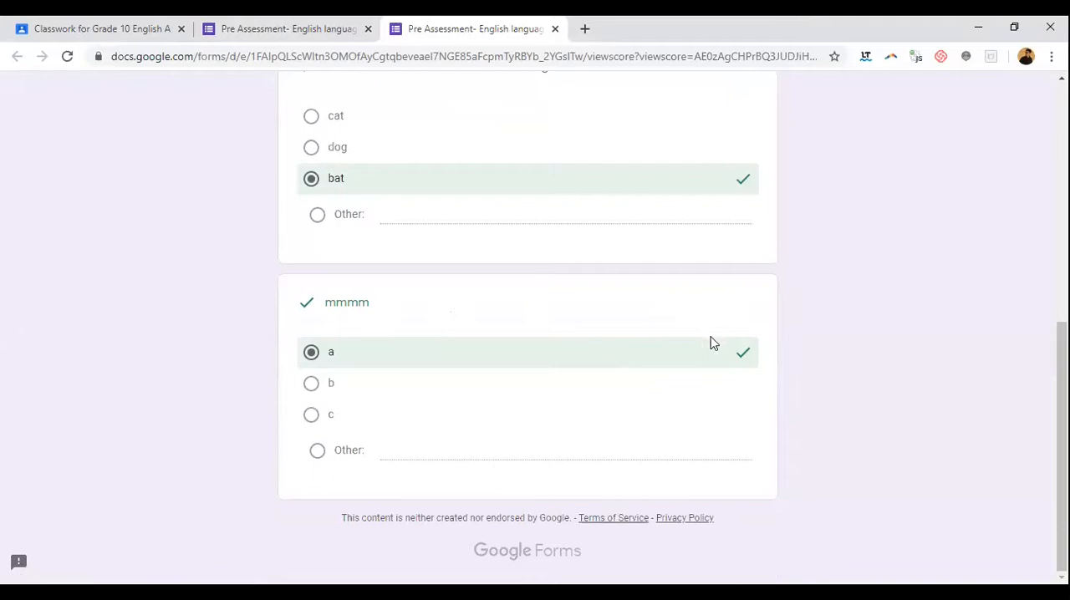
pyautogui.scroll(3, 711, 304)
pyautogui.scroll(3, 397, 157)
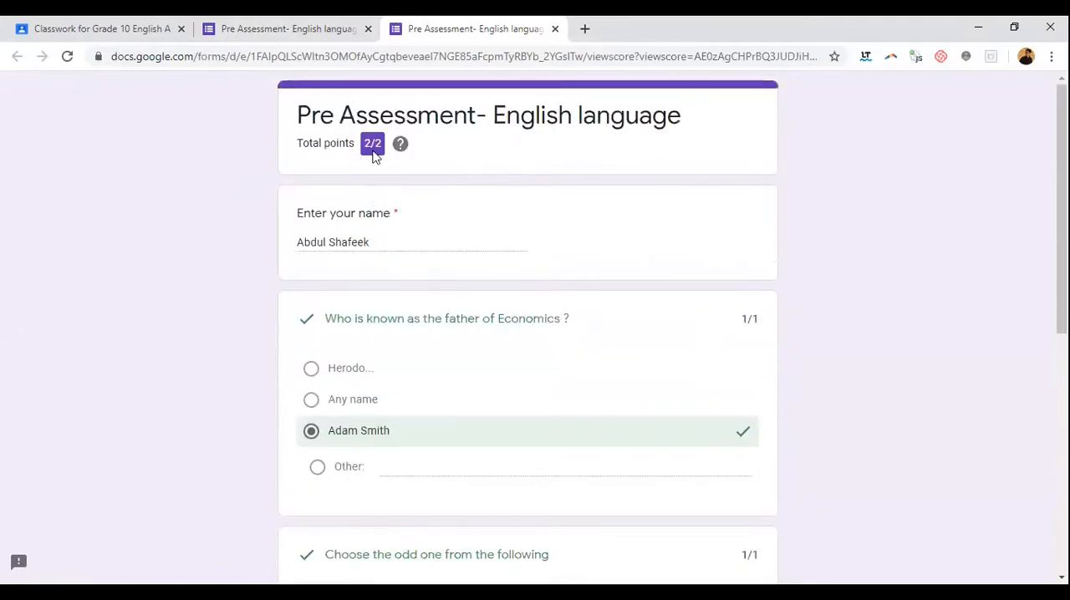
pyautogui.scroll(-6, 398, 193)
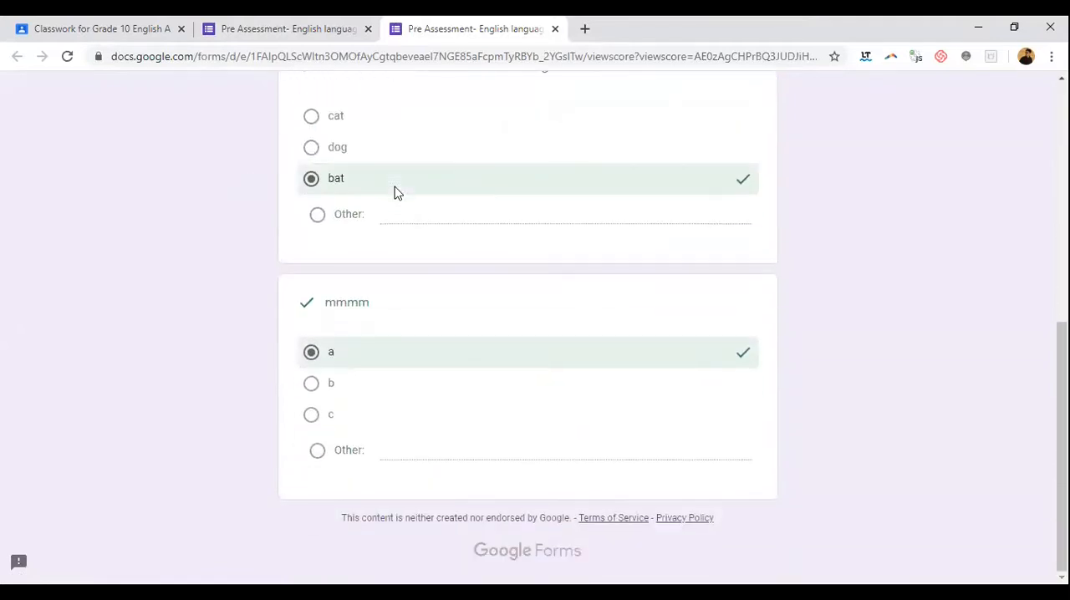
pyautogui.scroll(6, 398, 193)
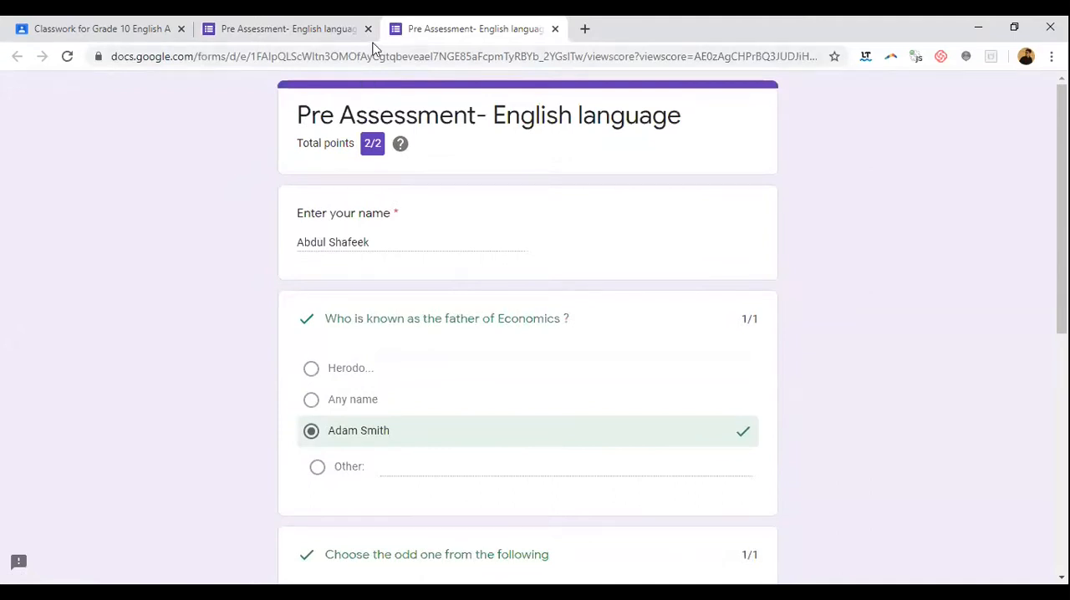
# Step: Start another response to the Pre Assessment form and enter a second respondent's full name
pyautogui.click(353, 31)
pyautogui.click(393, 235)
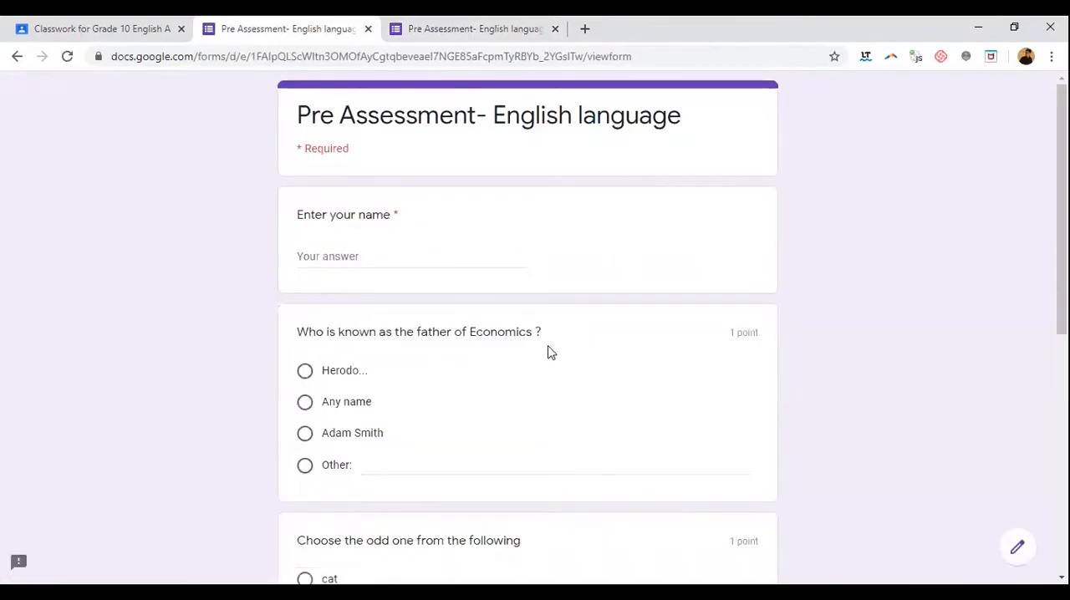
pyautogui.click(350, 253)
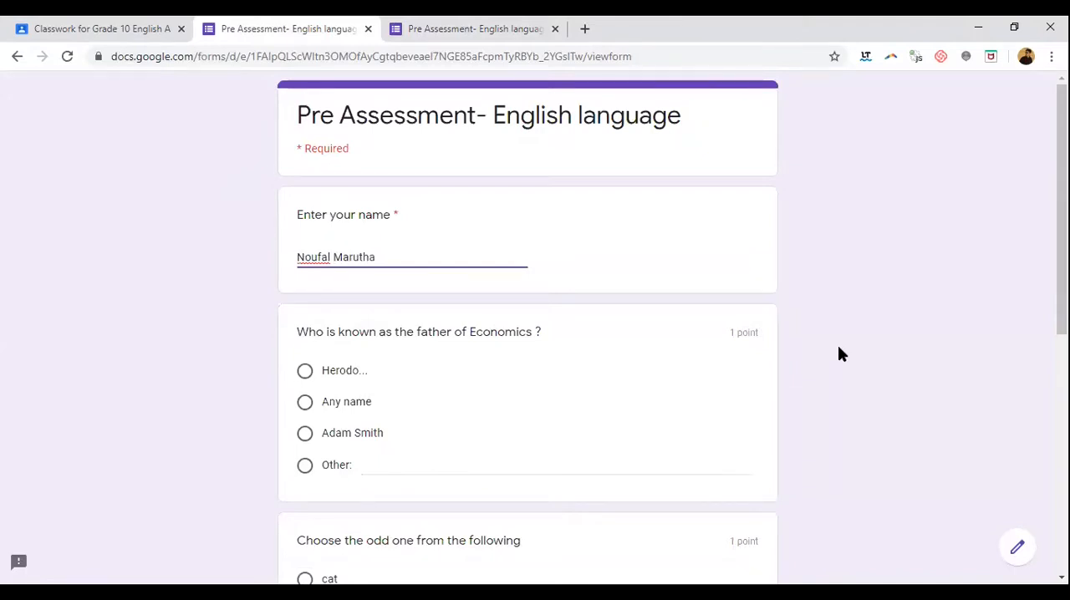
# Step: Answer the three quiz questions with "Adam Smith", "cat" and "b", and submit the response
pyautogui.scroll(-2, 610, 334)
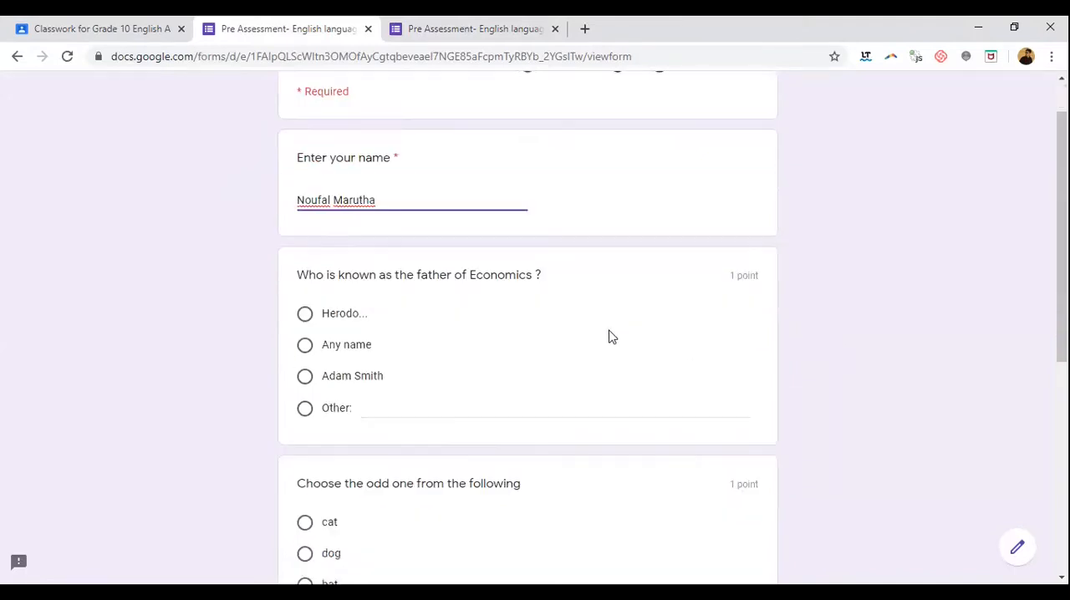
pyautogui.click(374, 277)
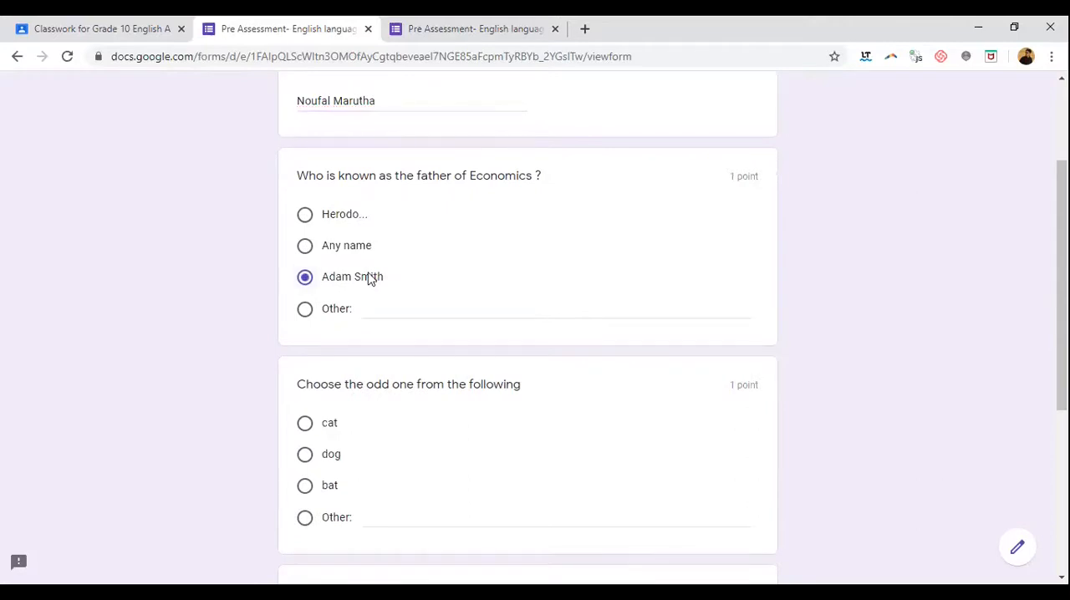
pyautogui.scroll(-2, 449, 275)
pyautogui.click(319, 308)
pyautogui.click(327, 268)
pyautogui.scroll(-1, 459, 280)
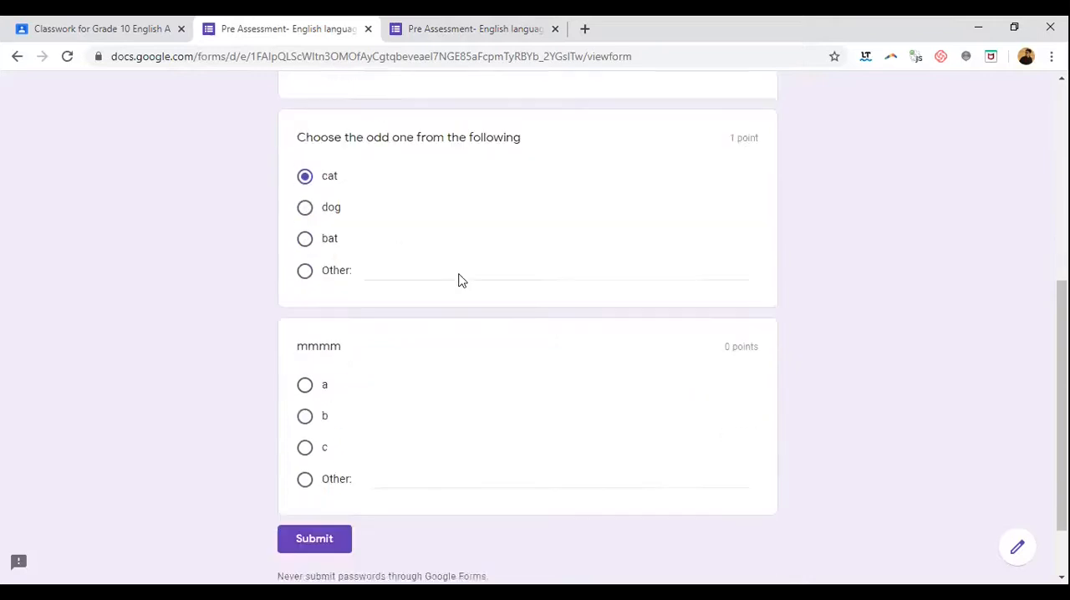
pyautogui.scroll(-1, 458, 280)
pyautogui.click(327, 352)
pyautogui.click(315, 473)
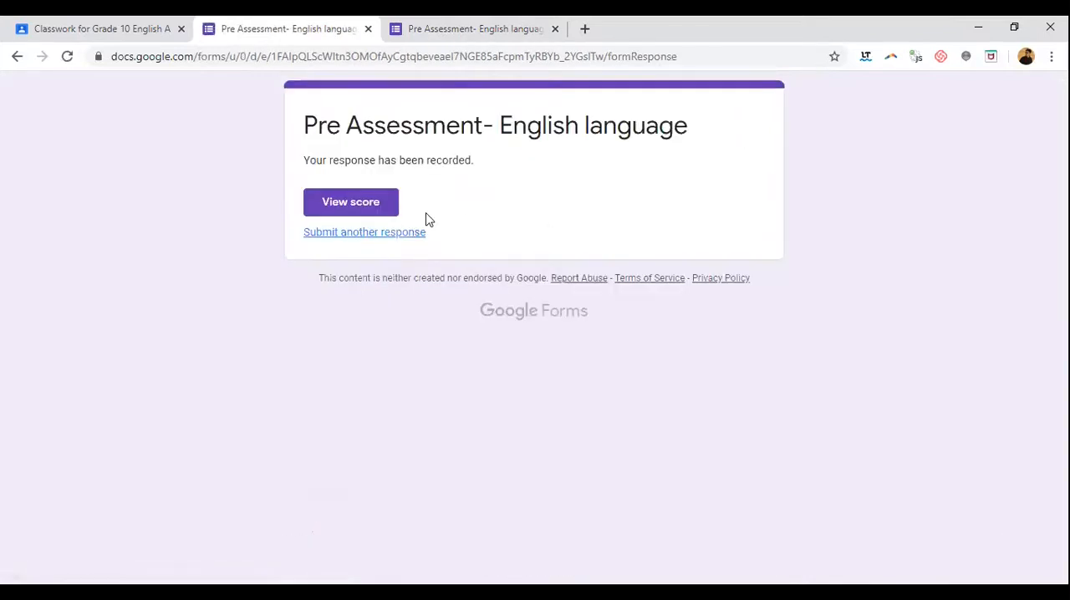
# Step: Return to the form from the confirmation page, open it for editing and show its collected responses
pyautogui.click(365, 234)
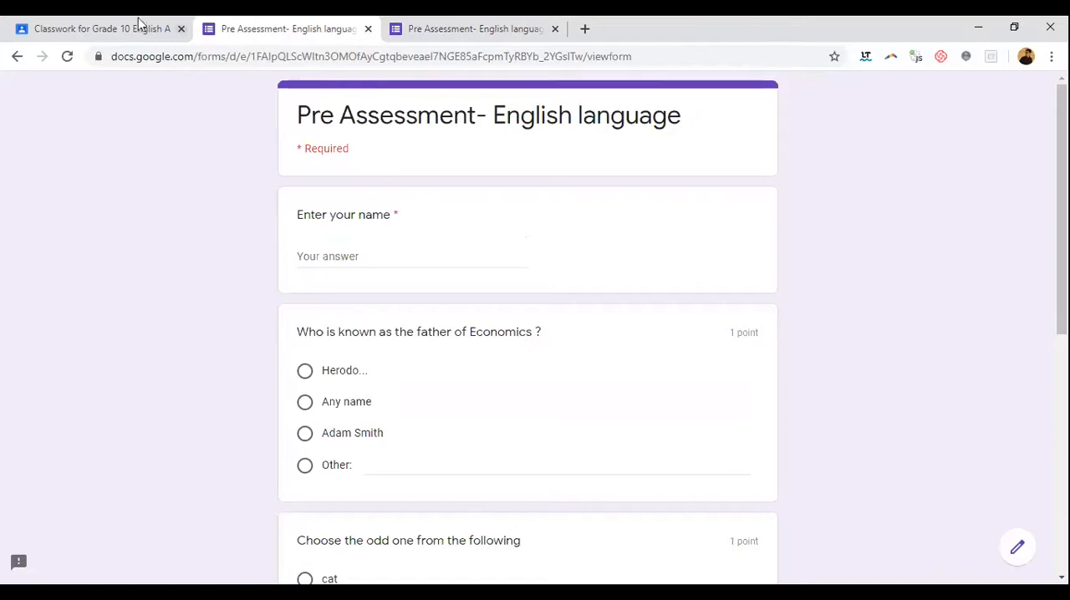
pyautogui.click(1017, 554)
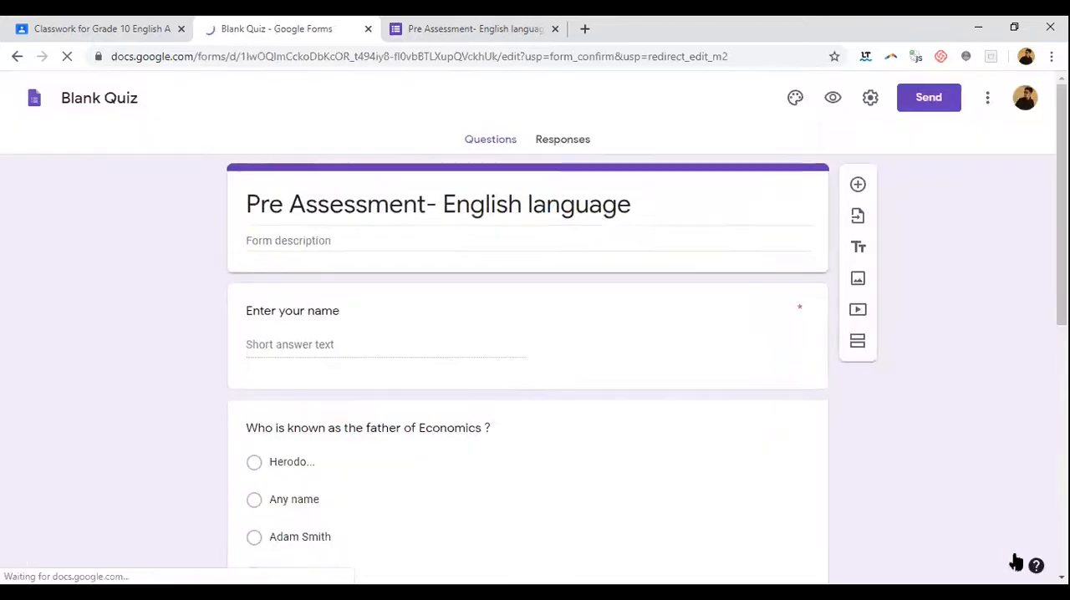
pyautogui.click(562, 142)
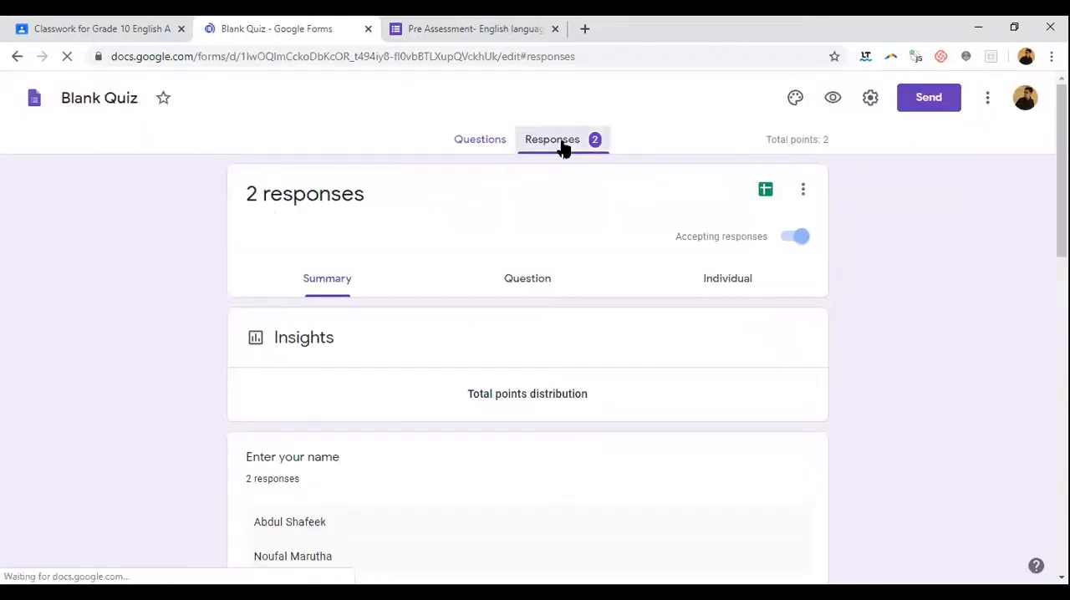
# Step: Examine the response summary, including the total points distribution, the respondent names and the answer chart of each question
pyautogui.scroll(-3, 652, 309)
pyautogui.moveTo(655, 313)
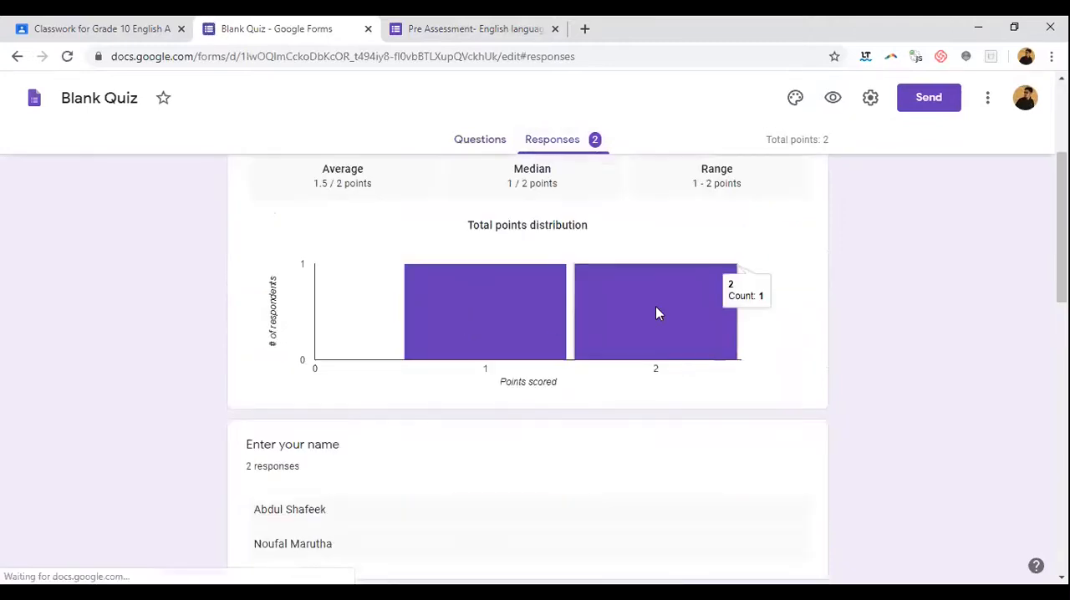
pyautogui.scroll(-7, 547, 303)
pyautogui.scroll(-3, 549, 304)
pyautogui.scroll(3, 477, 318)
pyautogui.moveTo(547, 370)
pyautogui.scroll(-2, 544, 356)
pyautogui.scroll(-3, 502, 326)
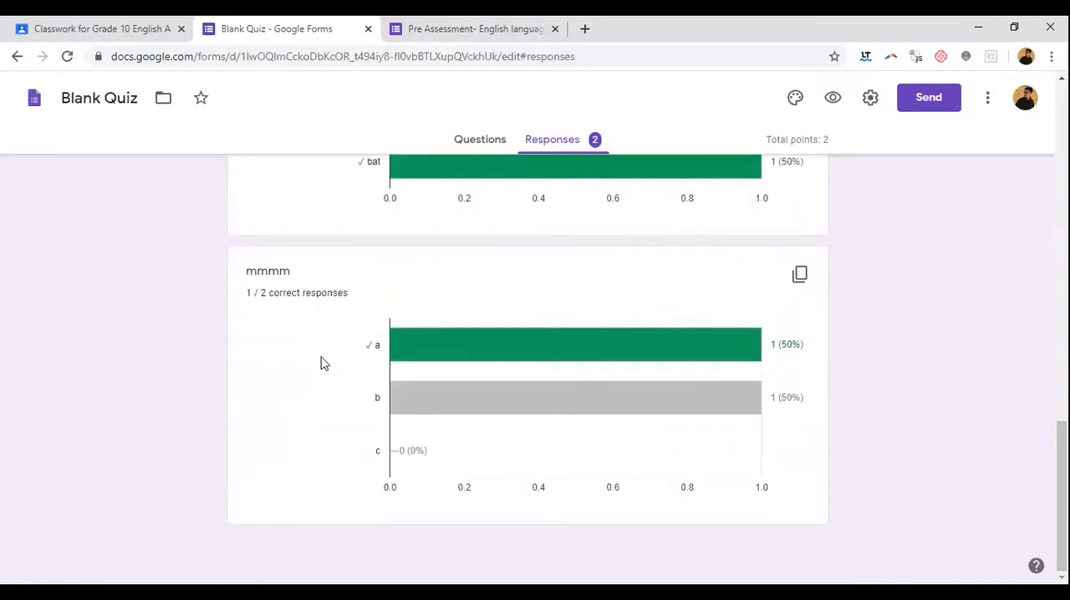
# Step: Create a new spreadsheet named "Blank Quiz (Responses)" as the destination for the form responses
pyautogui.scroll(20, 494, 335)
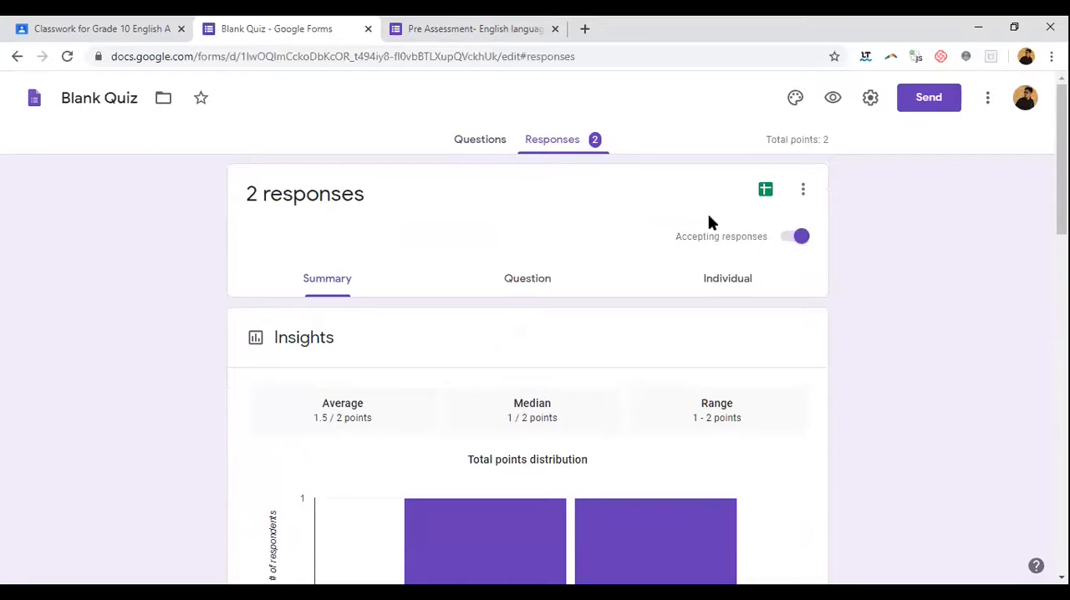
pyautogui.click(766, 191)
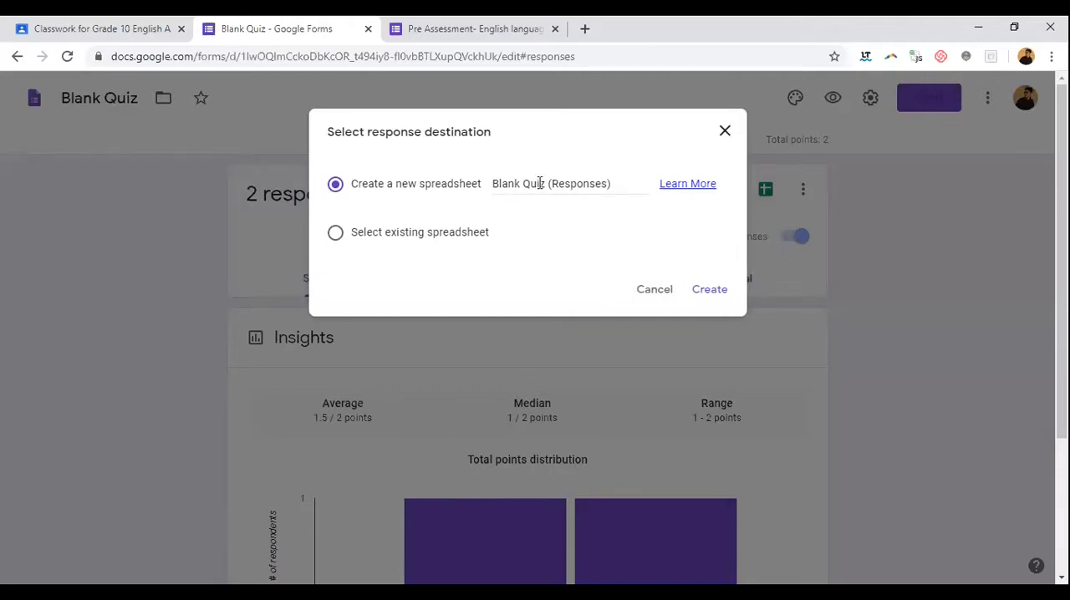
pyautogui.click(722, 292)
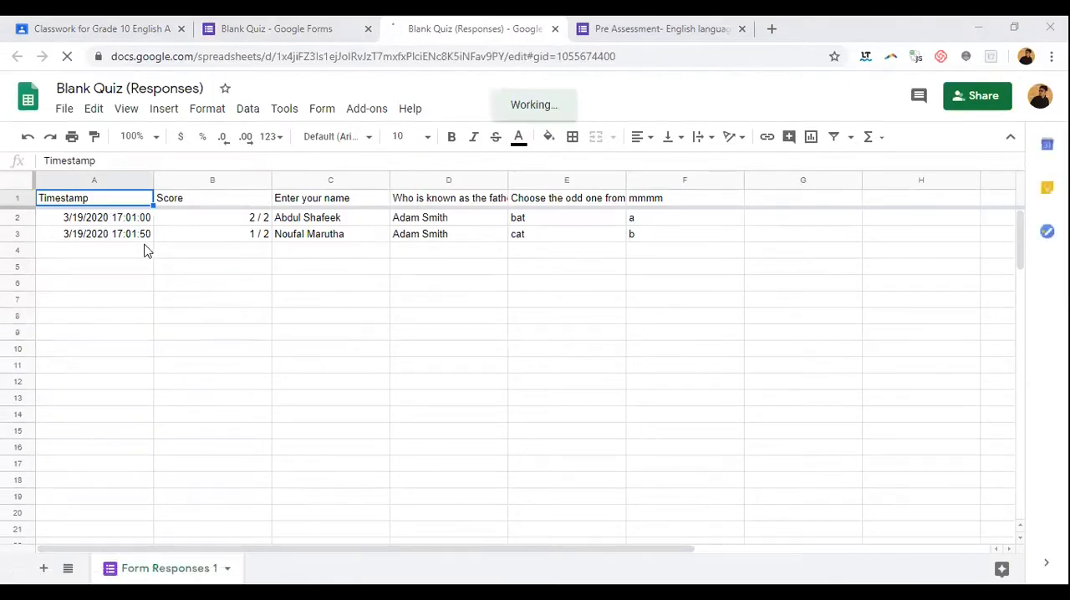
# Step: Examine the scores in the response spreadsheet and compare both respondents' answers to the odd-one-out and "mmmm" questions
pyautogui.click(192, 204)
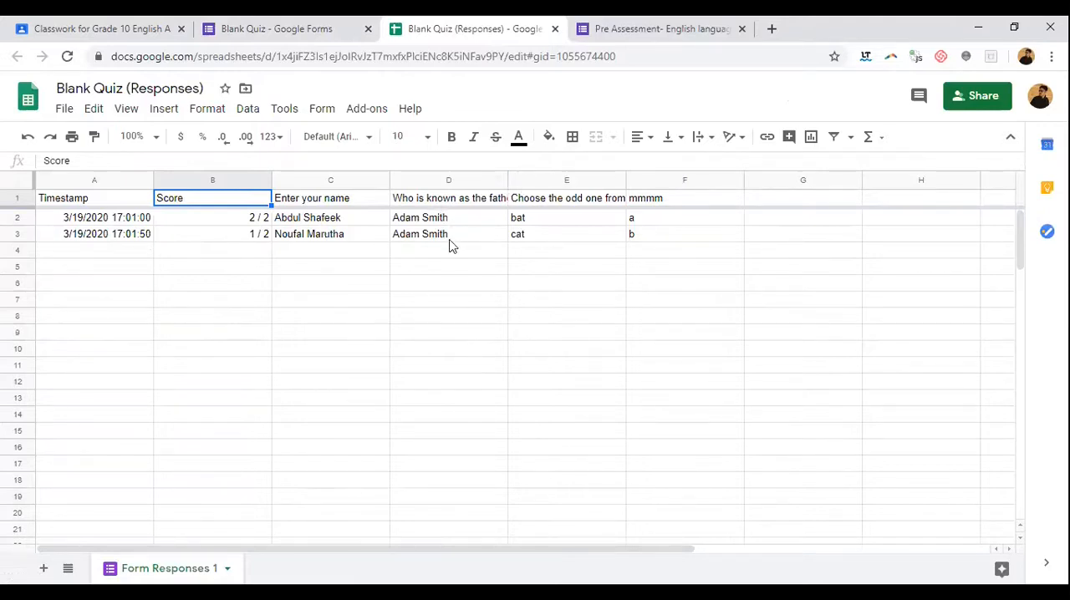
pyautogui.click(542, 218)
pyautogui.click(558, 239)
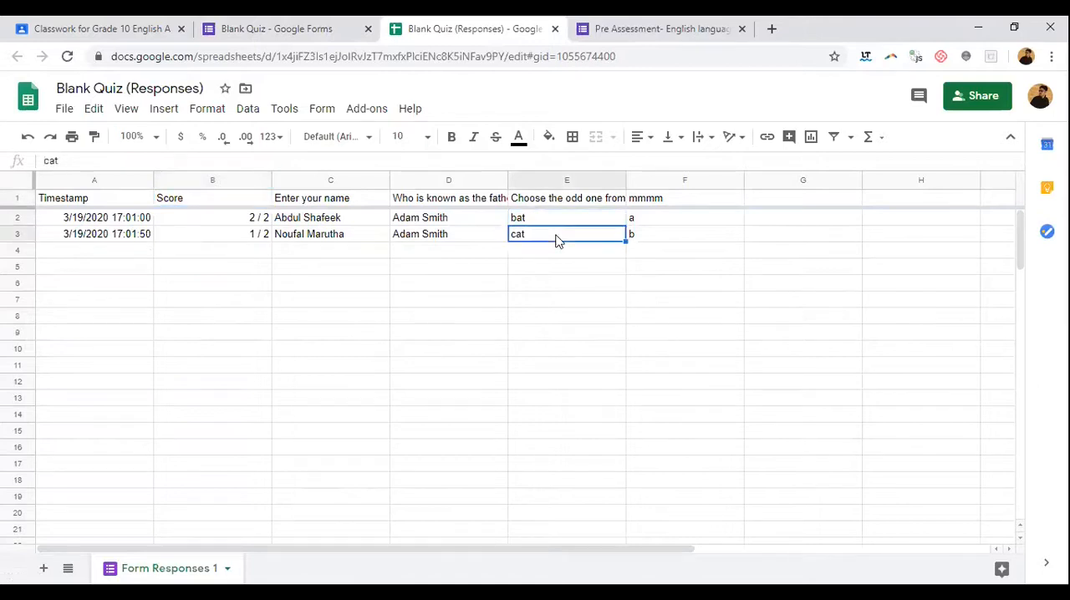
pyautogui.click(548, 221)
pyautogui.click(552, 235)
pyautogui.click(544, 220)
pyautogui.click(551, 240)
pyautogui.click(581, 324)
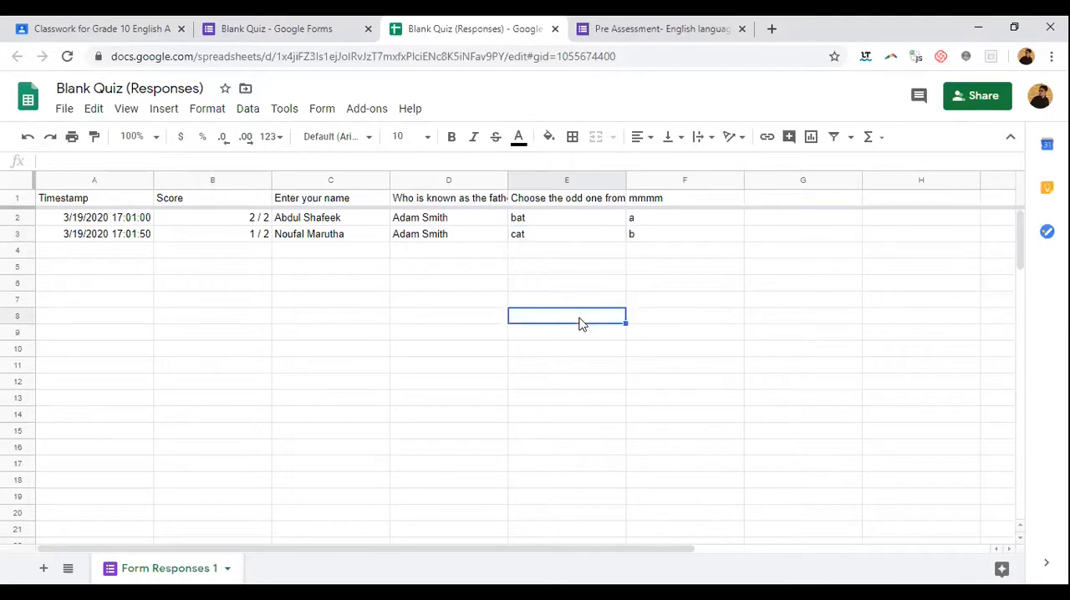
pyautogui.press('Down')
pyautogui.press('Down')
pyautogui.press('Down')
pyautogui.press('Up')
pyautogui.press('Up')
pyautogui.press('Up')
pyautogui.press('Up')
pyautogui.press('Up')
pyautogui.press('Up')
pyautogui.press('Up')
pyautogui.press('Up')
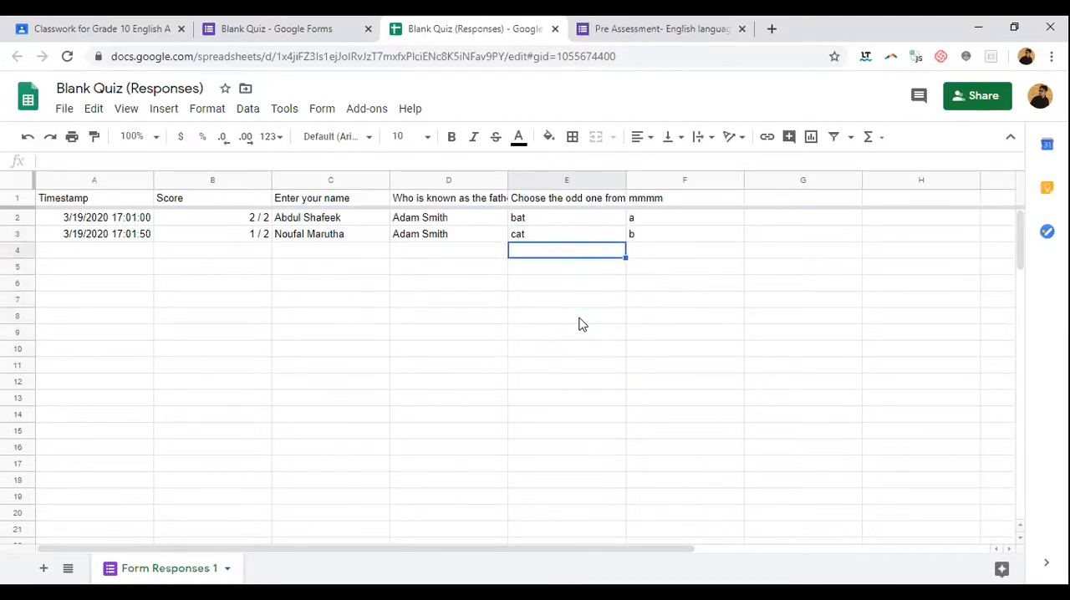
pyautogui.click(662, 221)
pyautogui.press('Down')
pyautogui.press('Down')
pyautogui.press('Down')
pyautogui.press('Down')
pyautogui.press('Down')
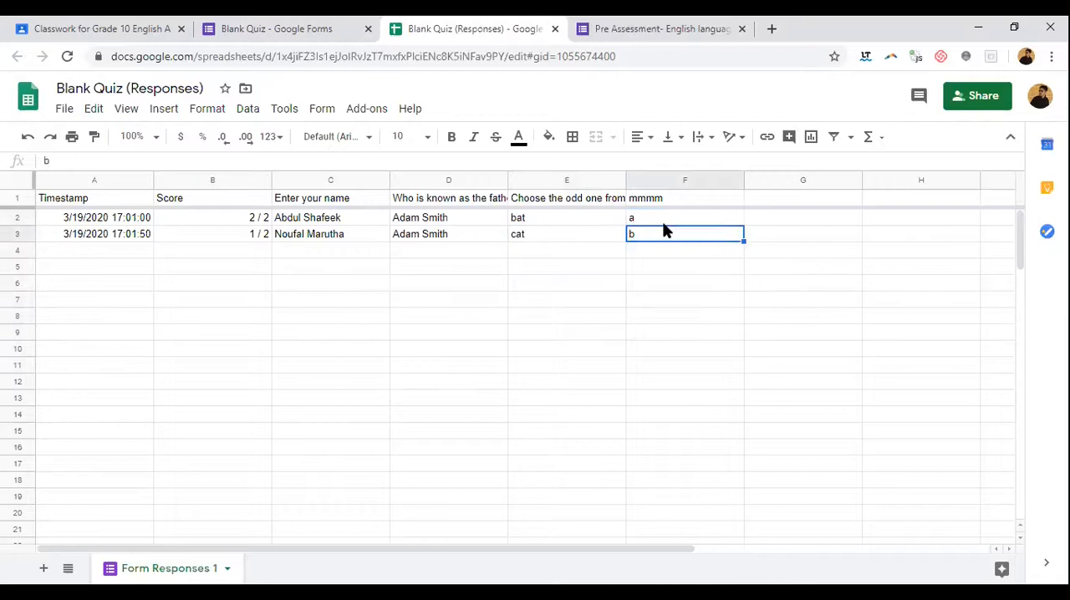
pyautogui.press('Down')
pyautogui.press('Down')
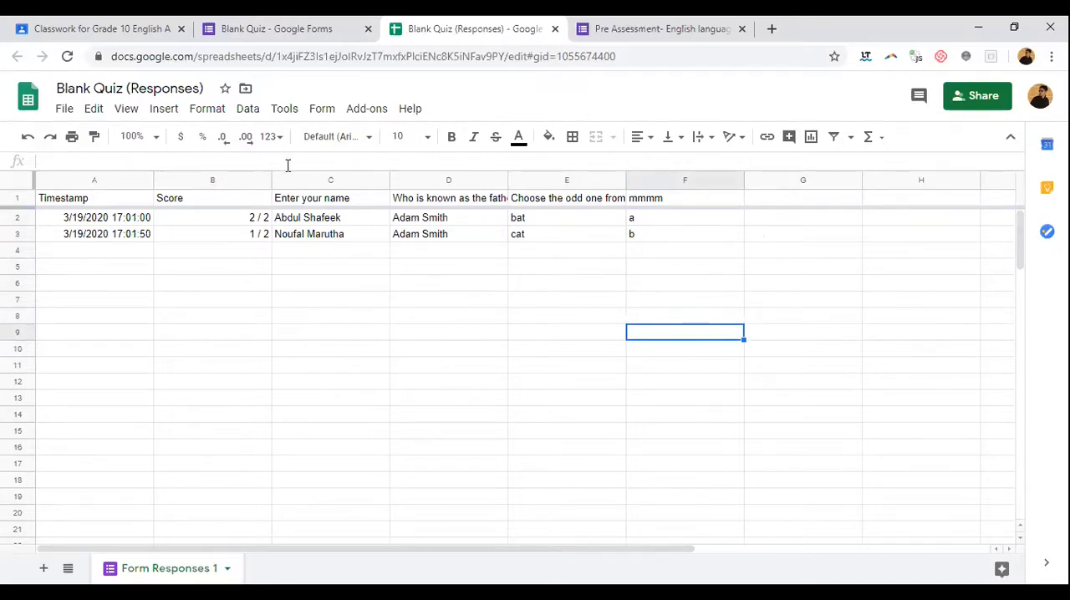
# Step: Check which file formats the response spreadsheet can be downloaded in, without downloading it
pyautogui.click(65, 109)
pyautogui.moveTo(196, 292)
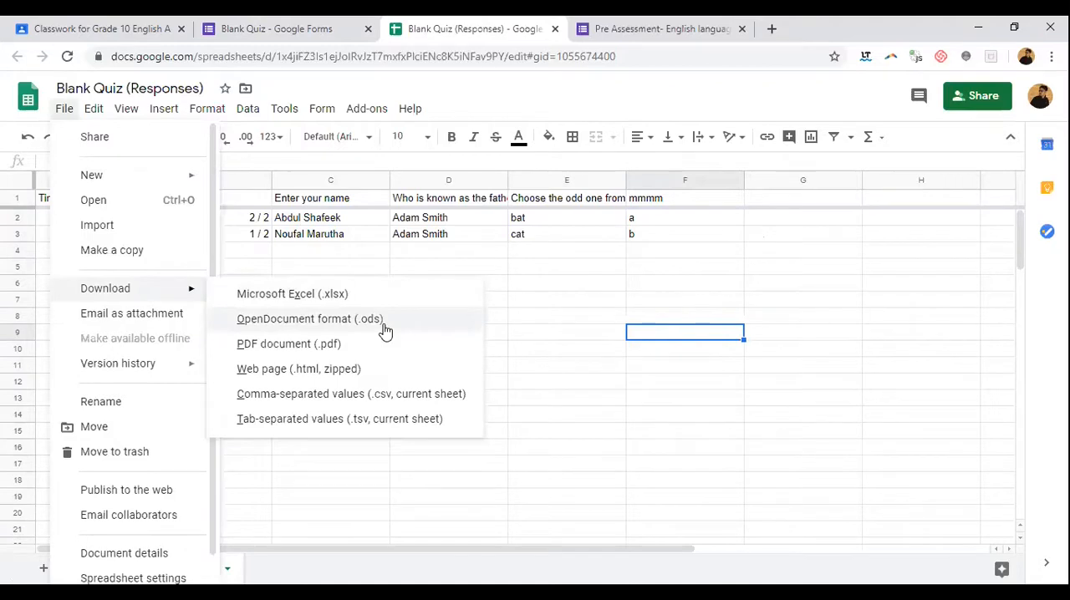
pyautogui.click(555, 288)
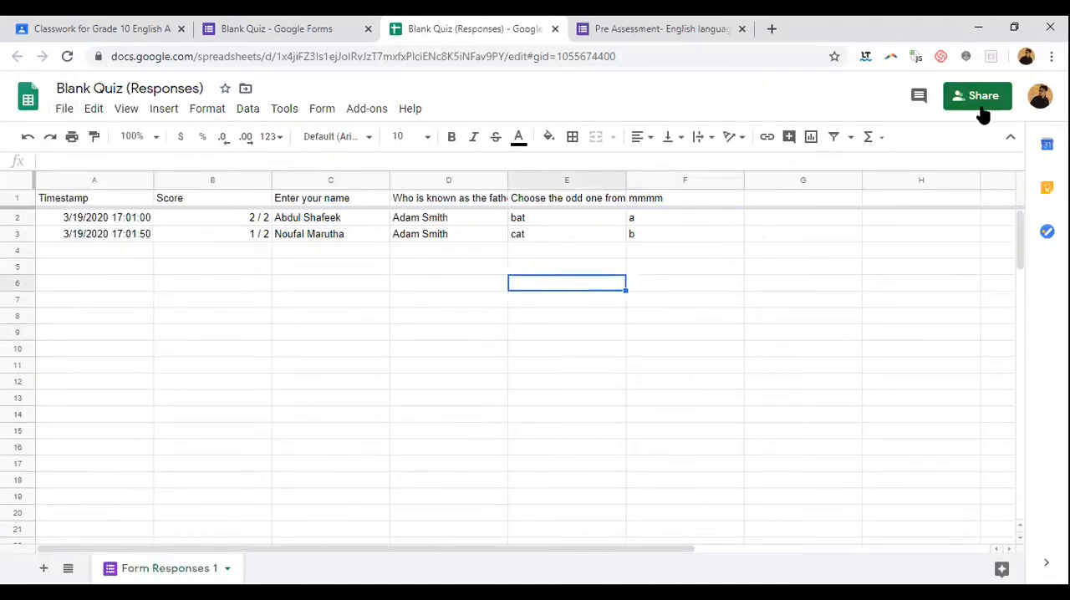
# Step: Close the response spreadsheet and go back to the questions of the Pre Assessment form
pyautogui.click(555, 29)
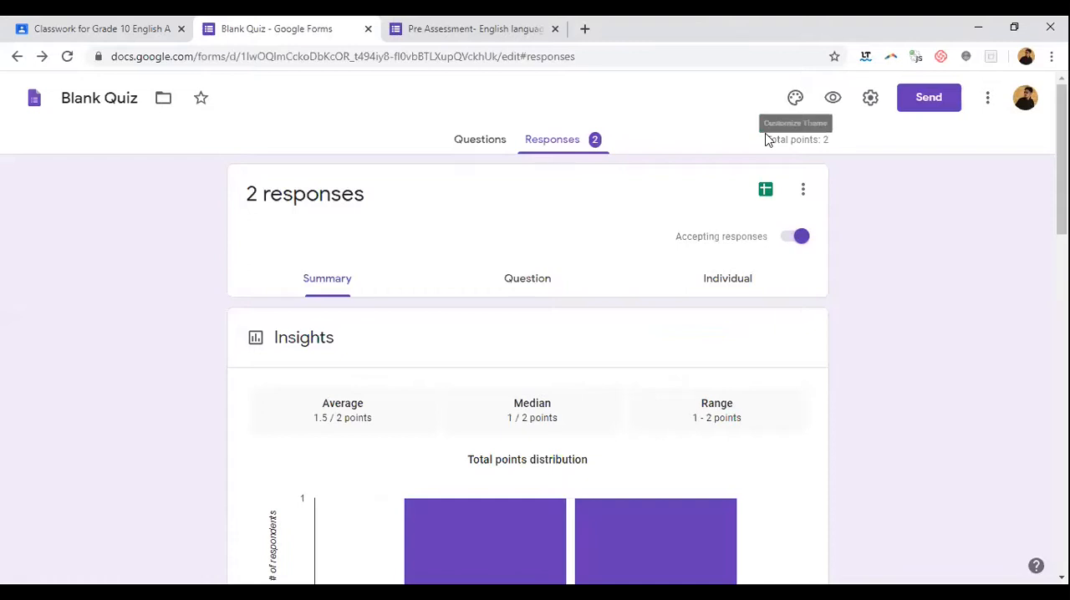
pyautogui.click(490, 143)
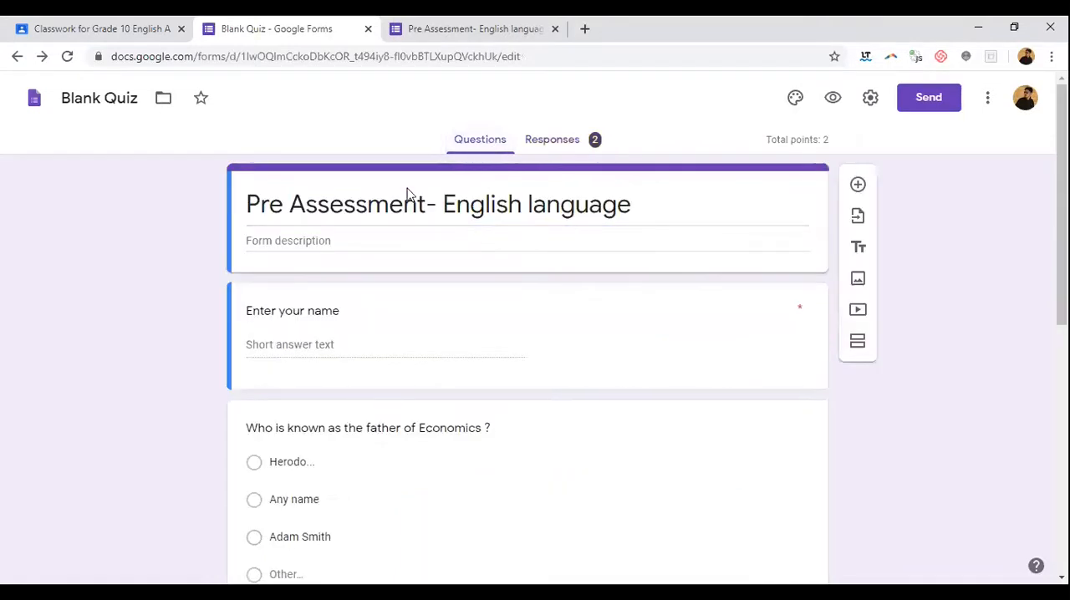